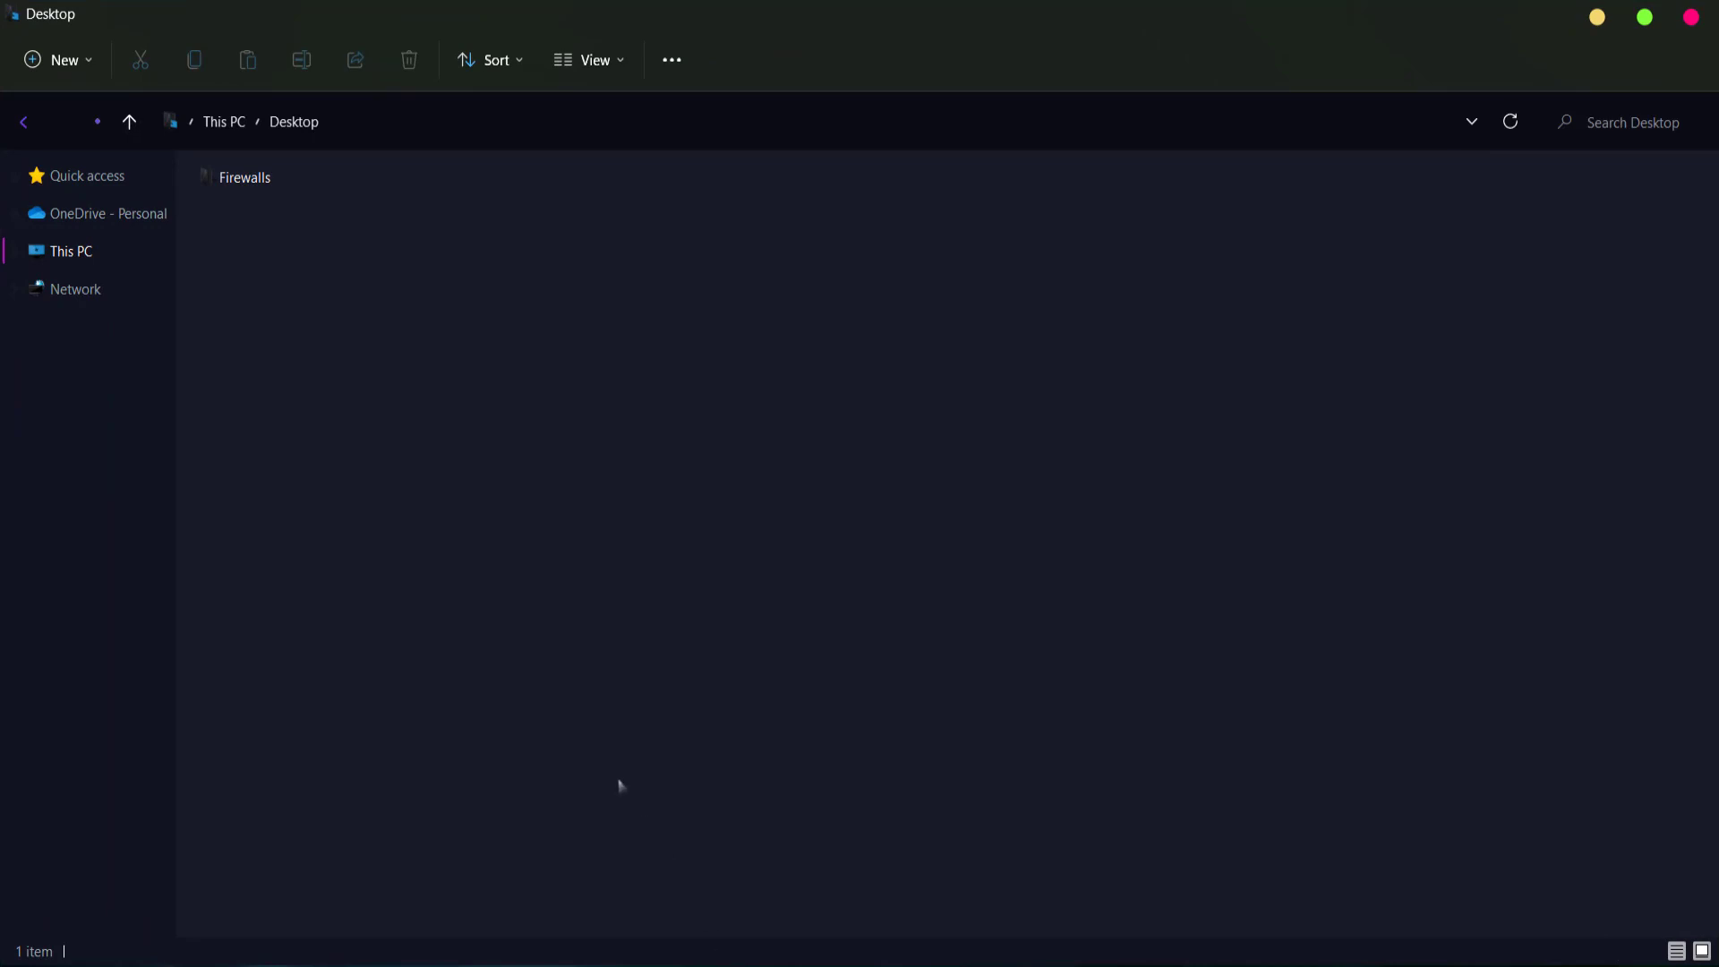
# - Open Firewalls > Paloalto, where the PA-VM-KVM-10.0.4.vm_eval.qcow2 image is, and restore the Explorer window
pyautogui.doubleClick(235, 179)
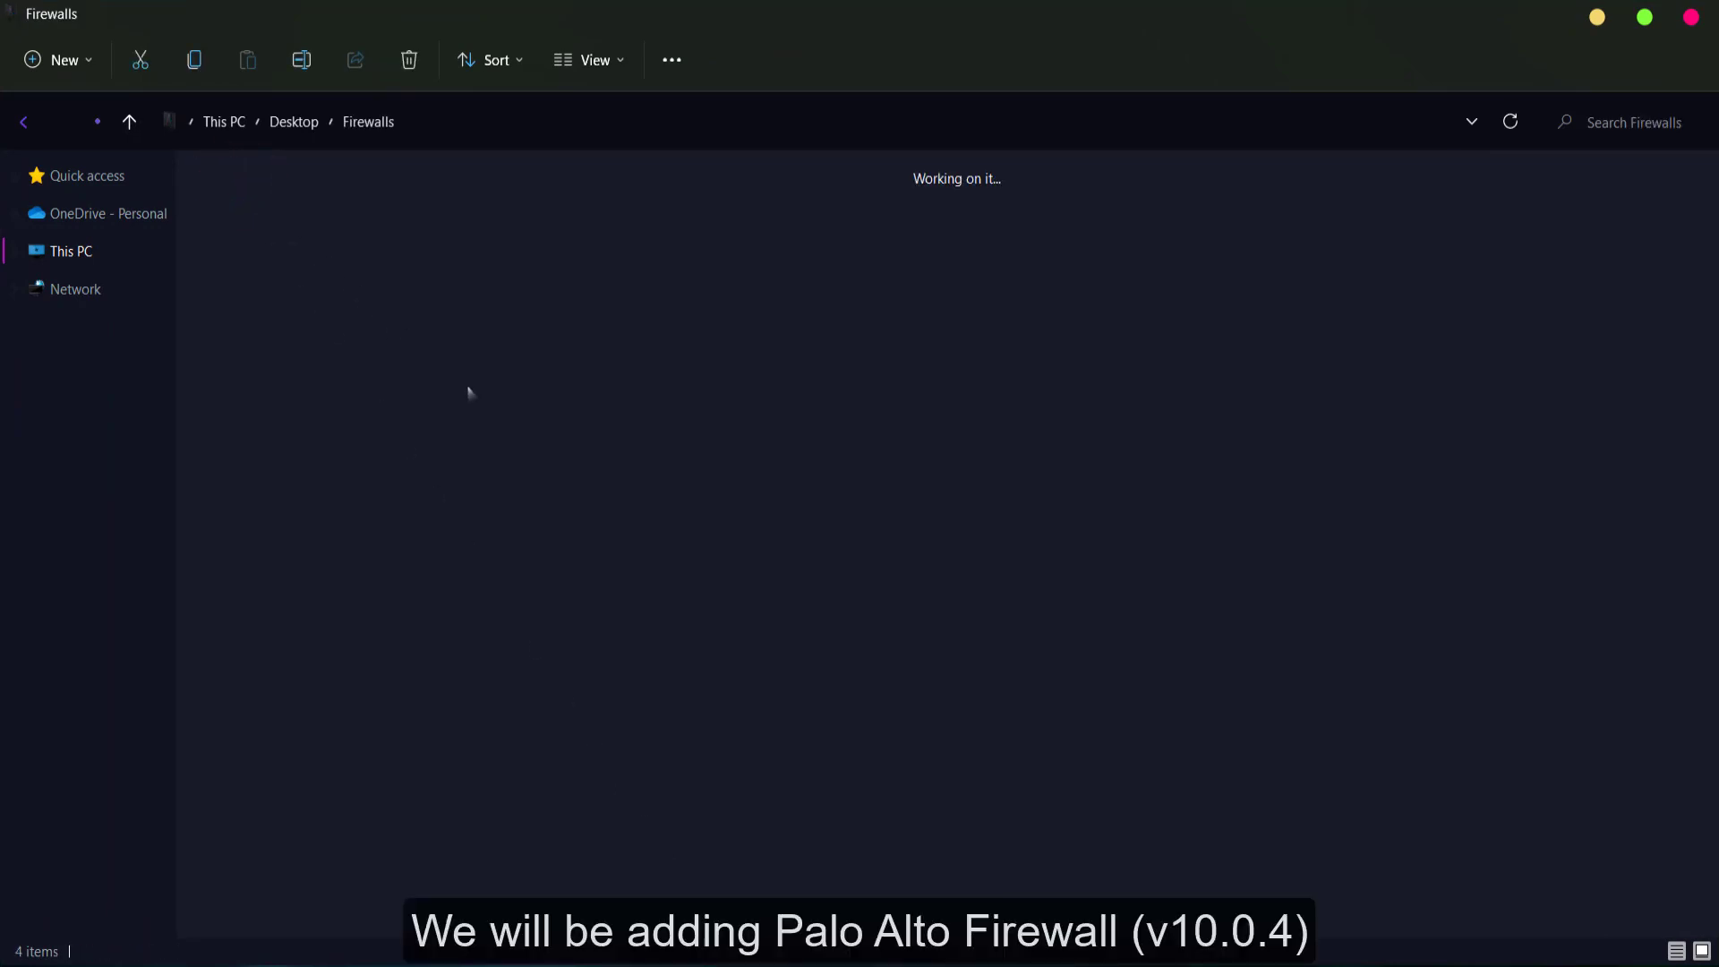
pyautogui.doubleClick(238, 255)
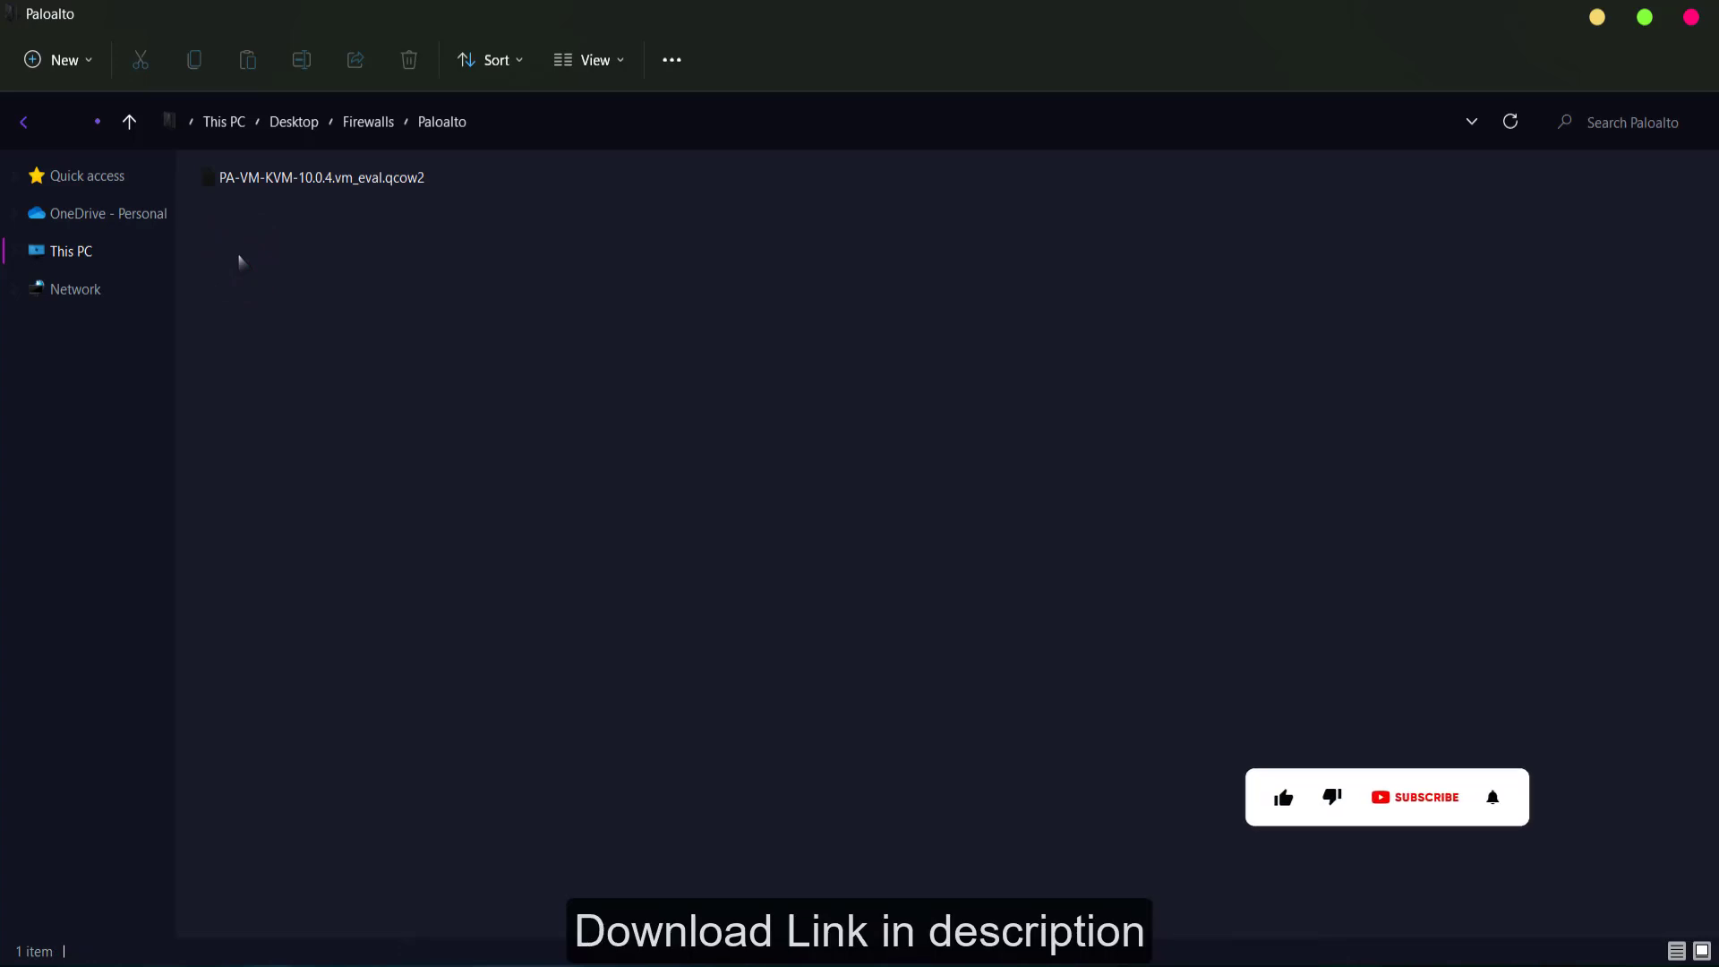
pyautogui.click(1643, 19)
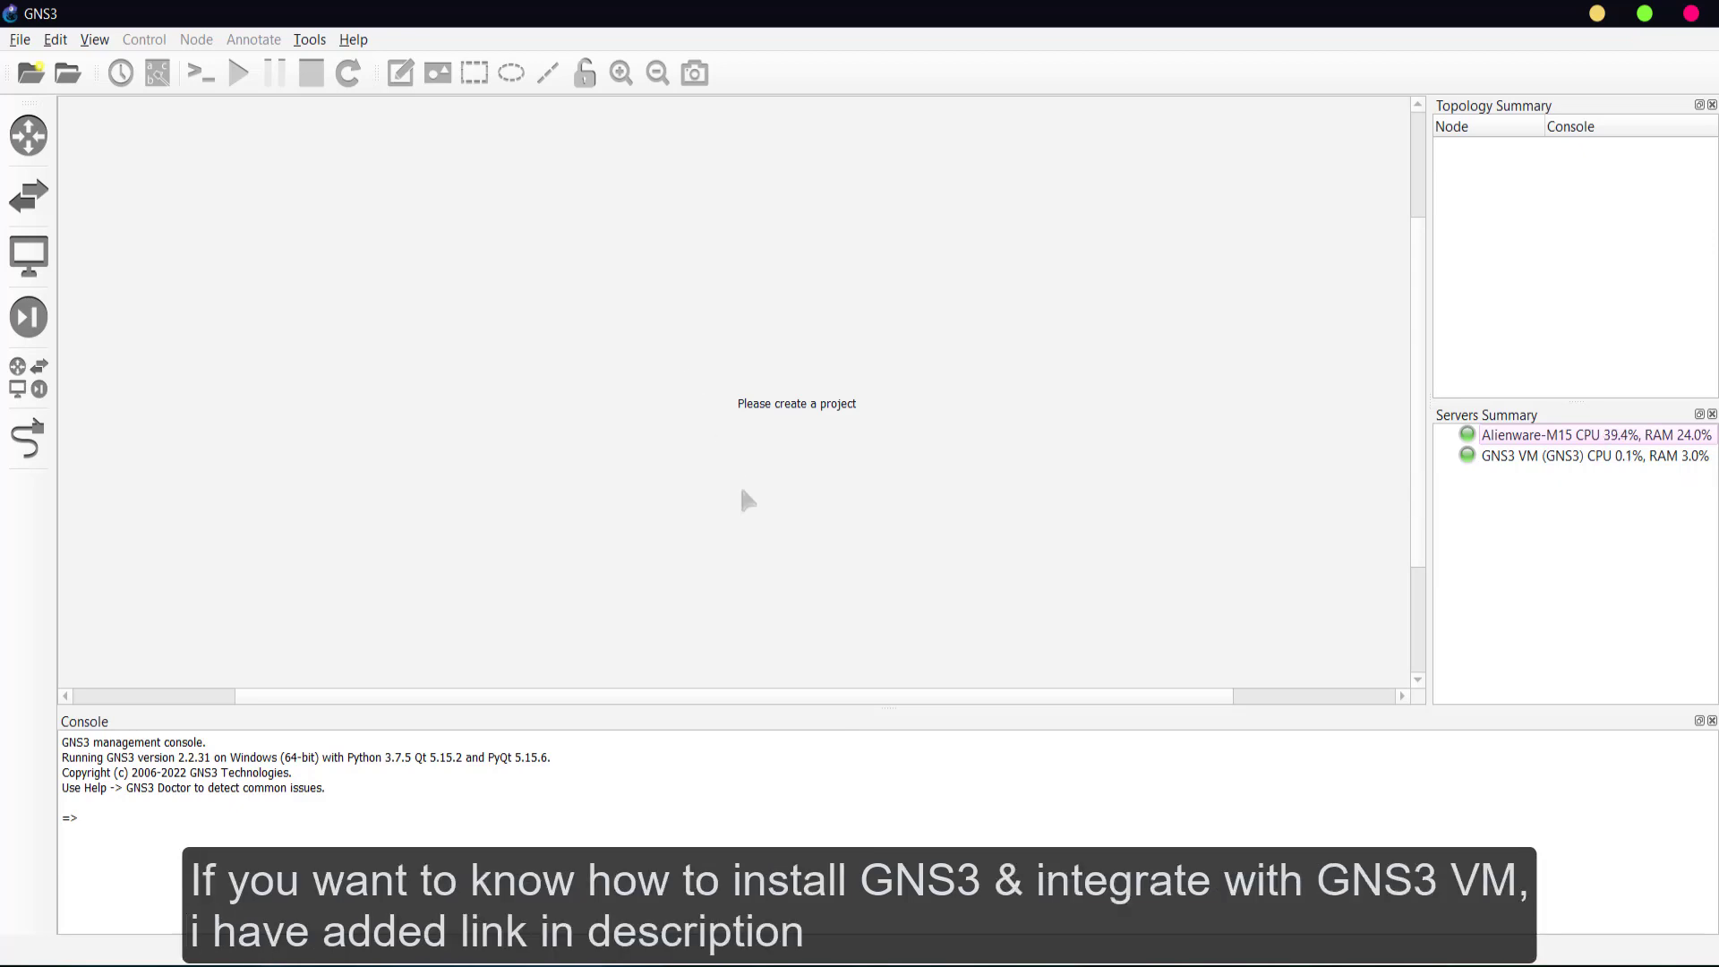
# - Check the GNS3 VM status, then start a new security device template installed from the GNS3 server
pyautogui.click(985, 948)
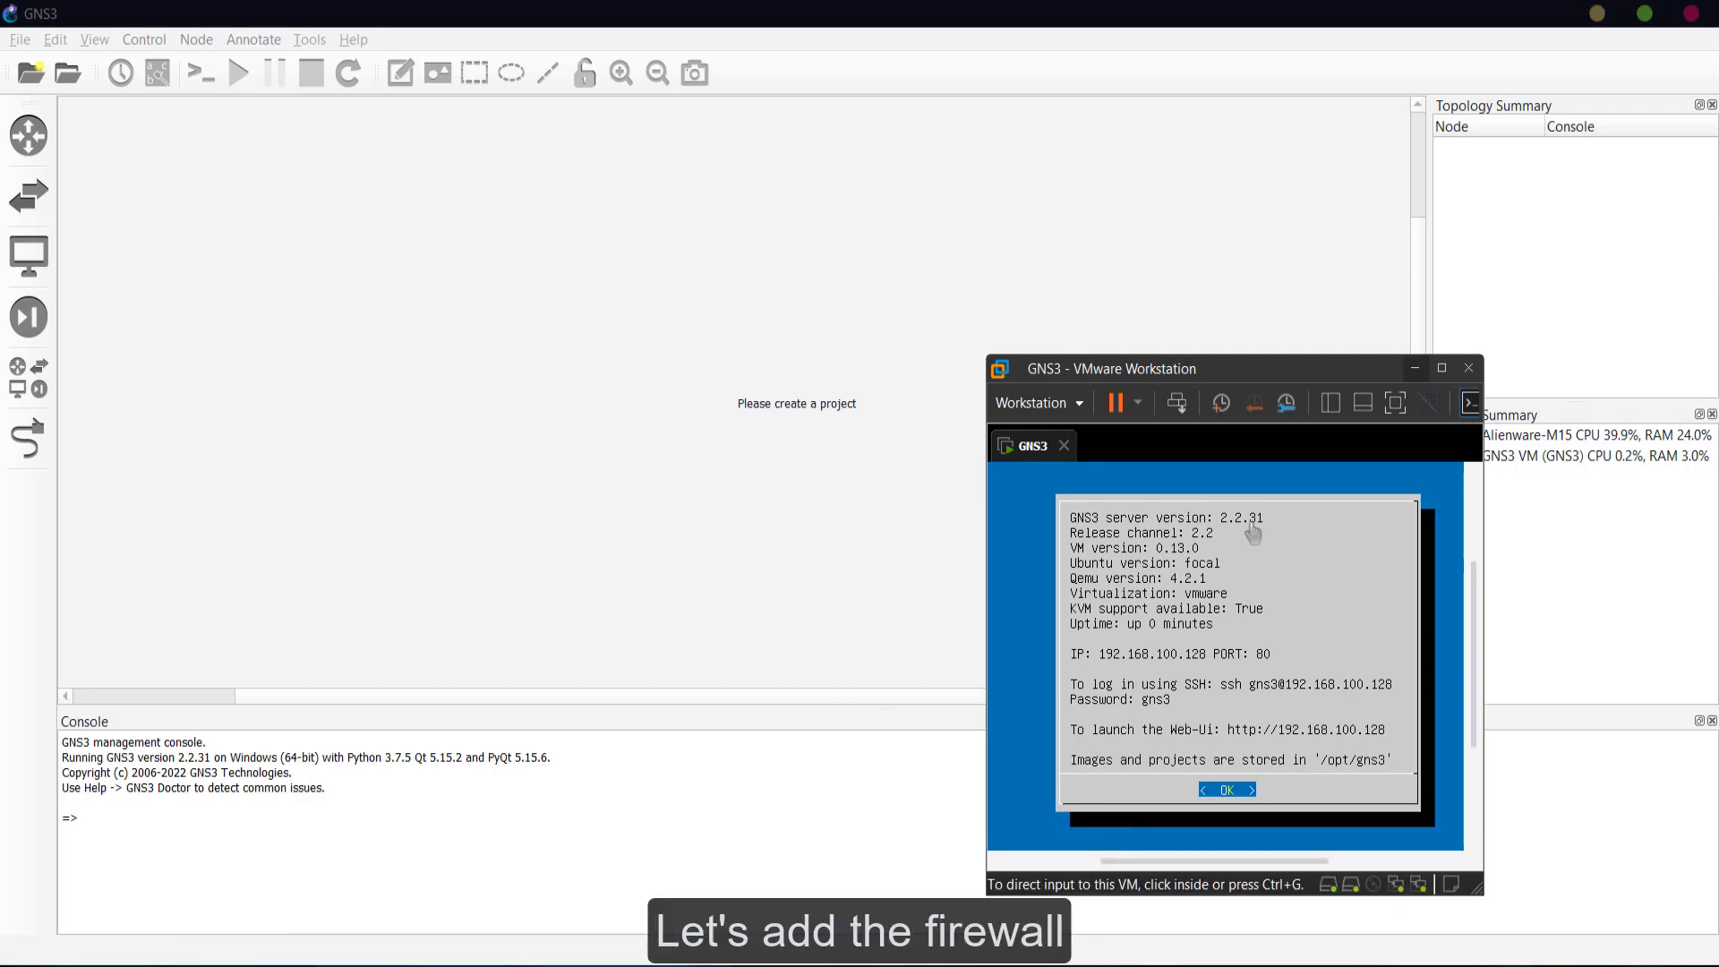
pyautogui.click(1413, 370)
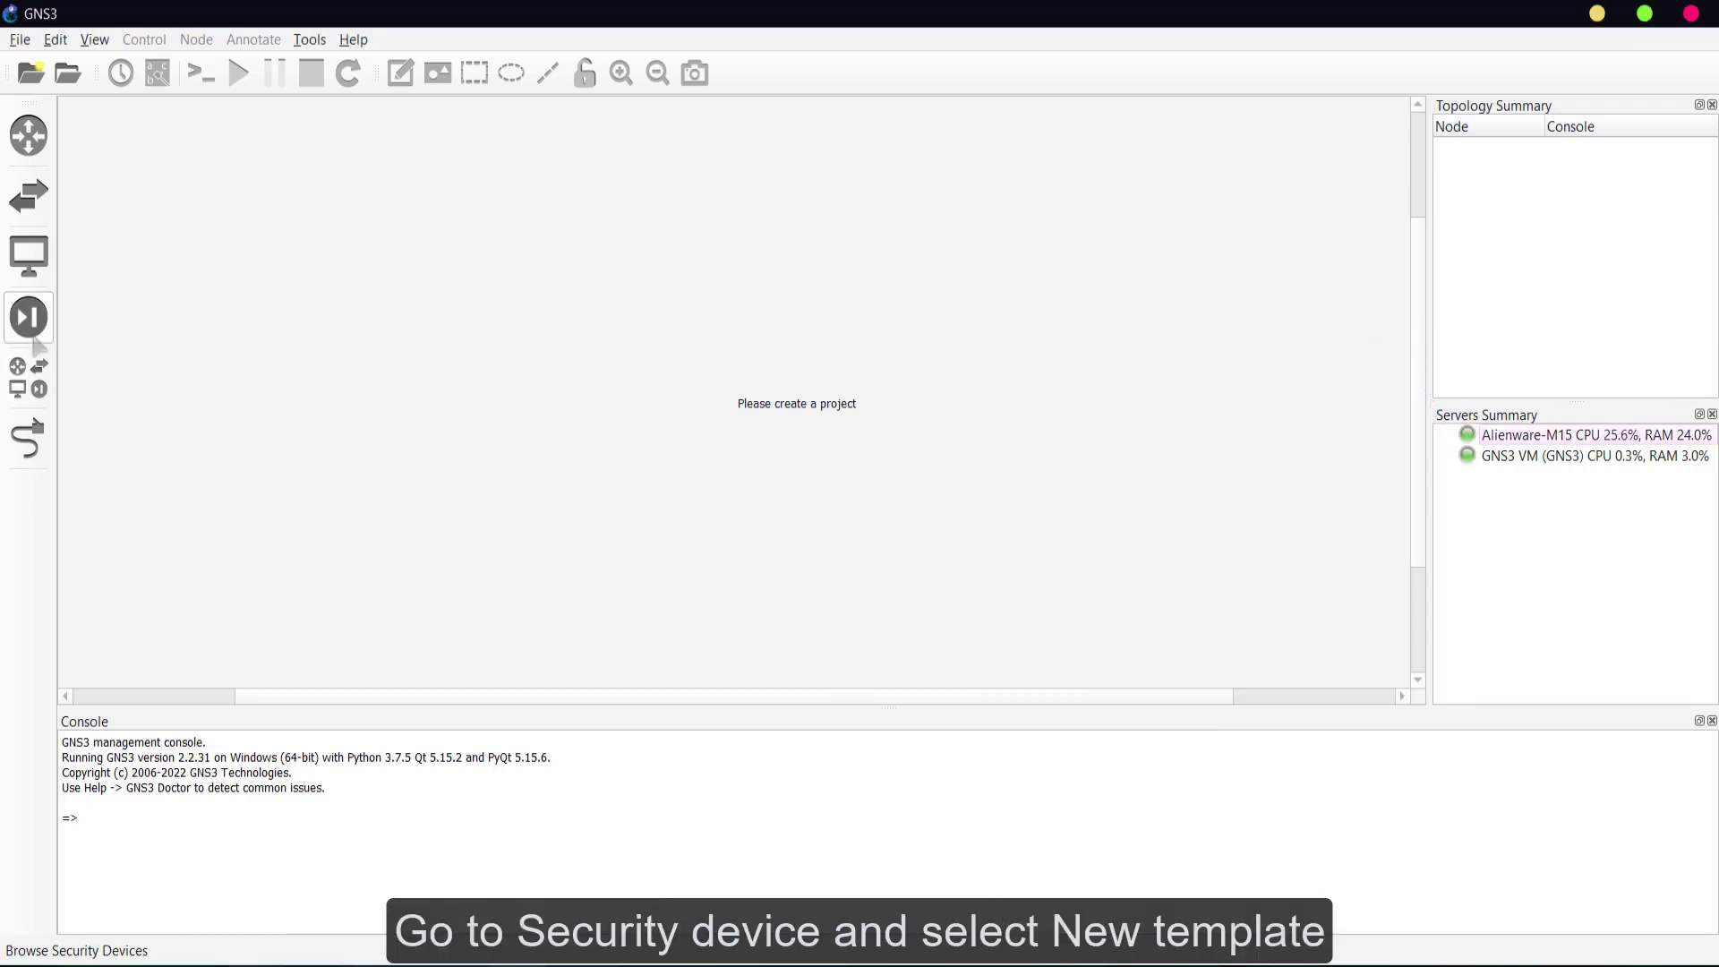
pyautogui.click(28, 318)
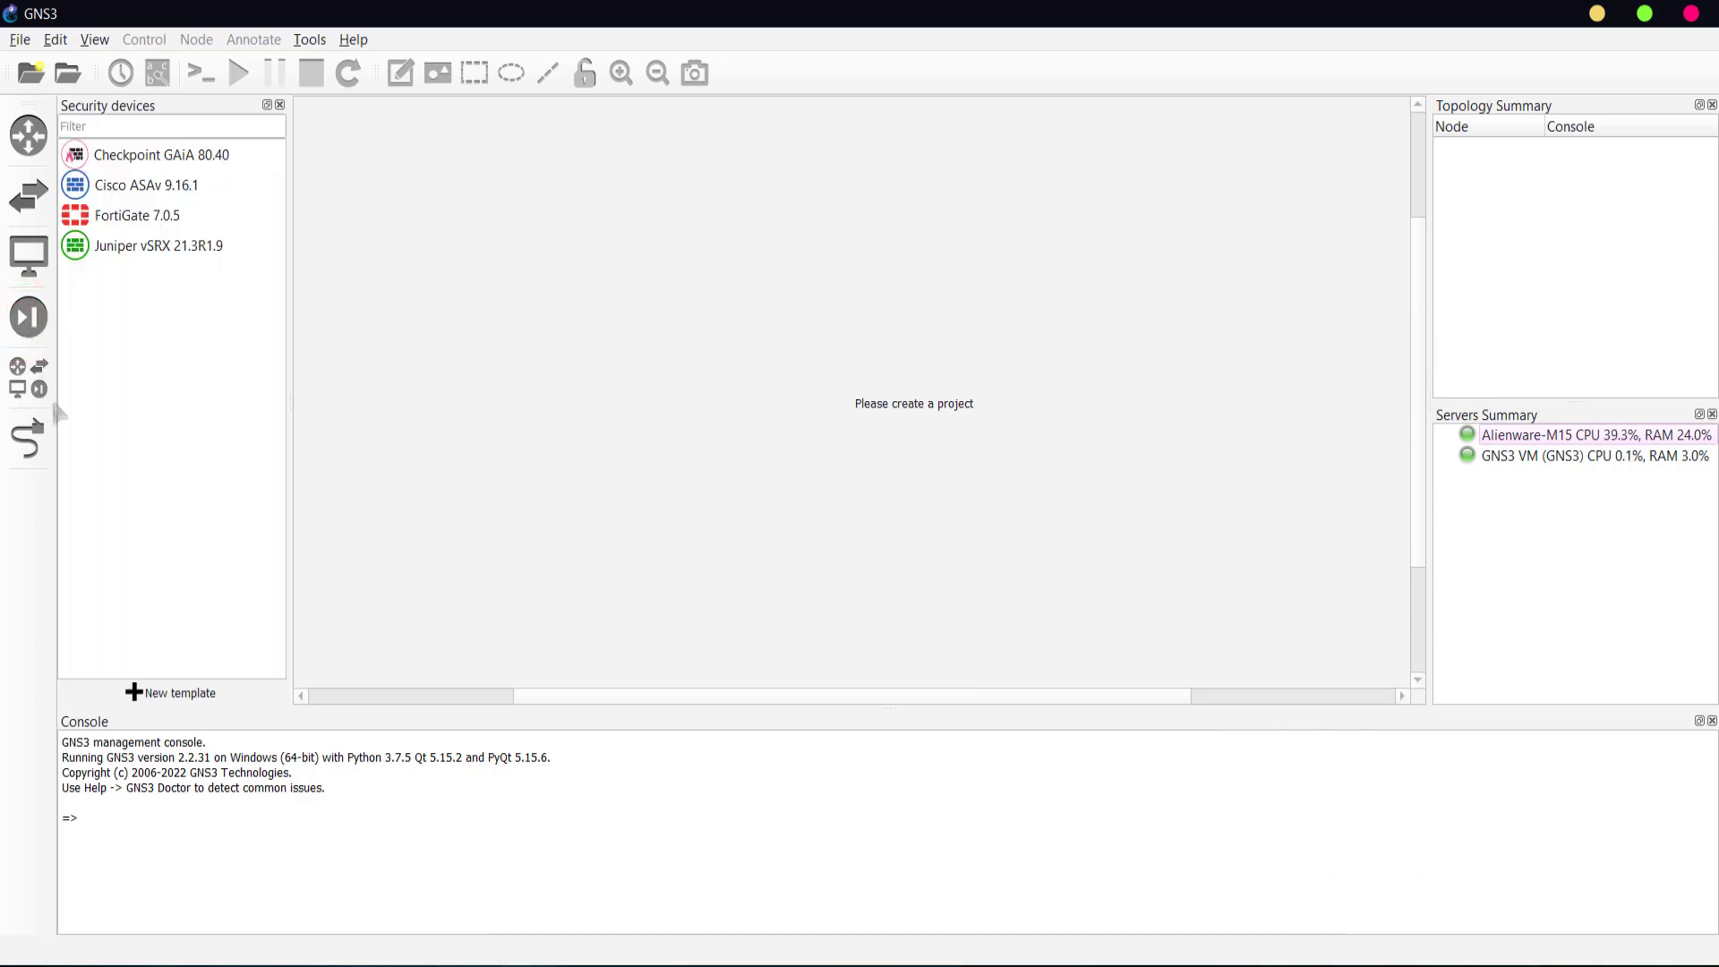
pyautogui.click(155, 693)
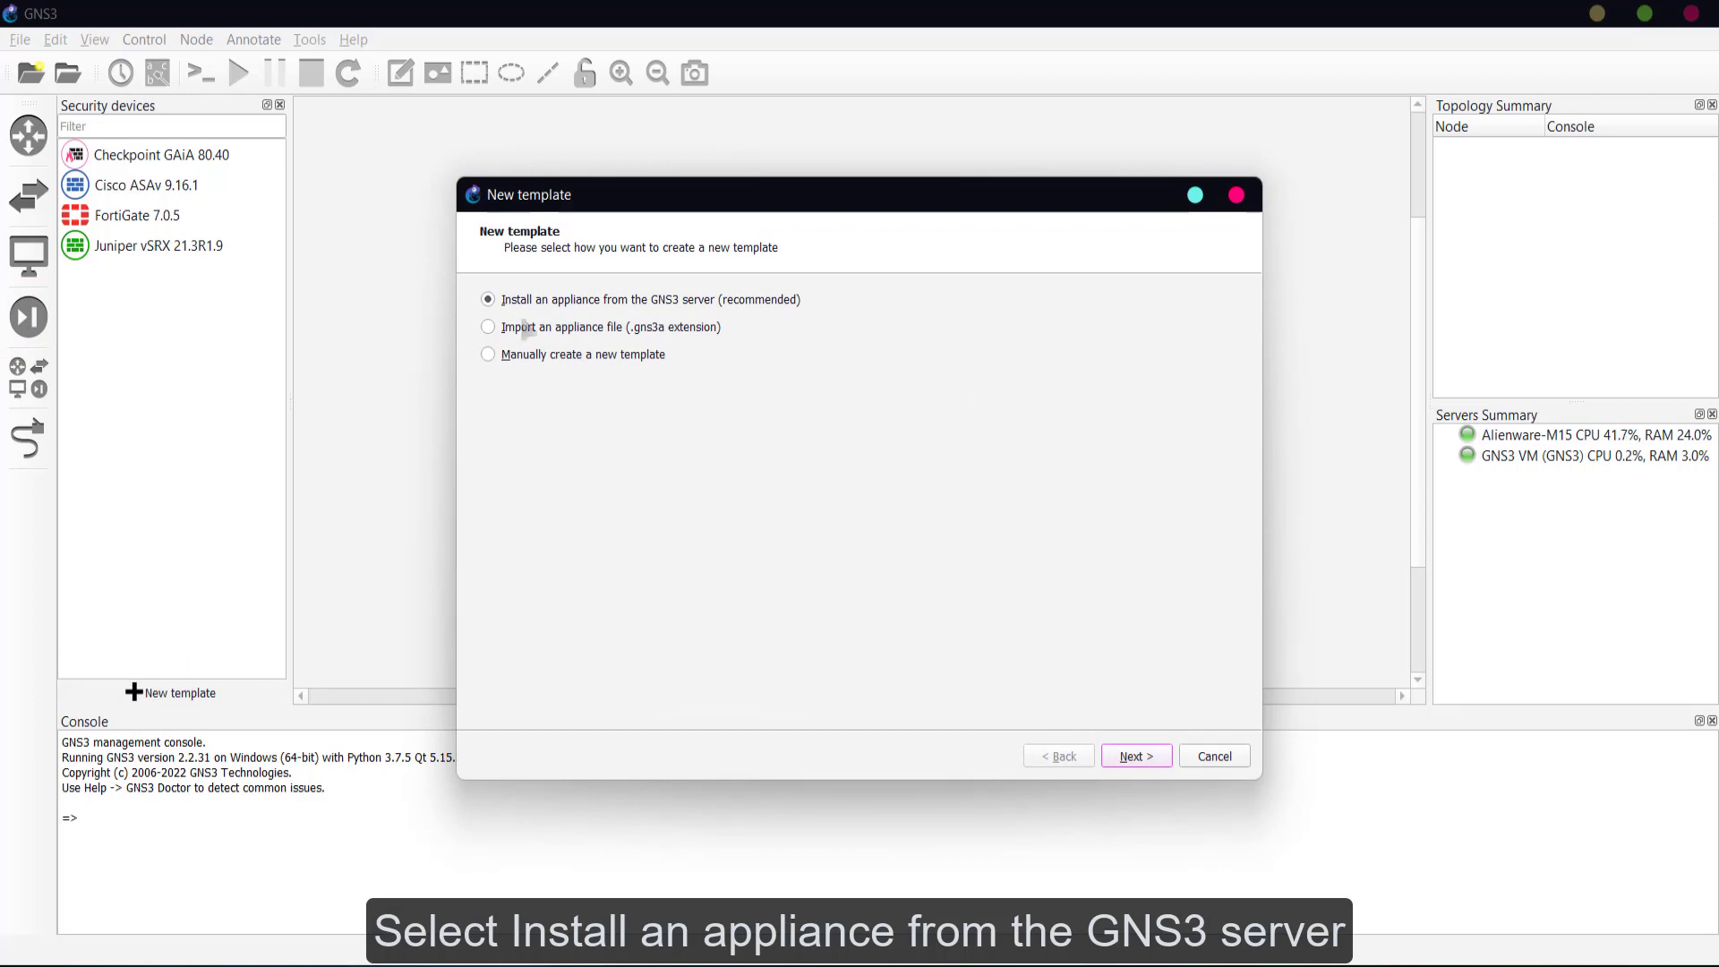
pyautogui.click(548, 300)
pyautogui.click(1135, 757)
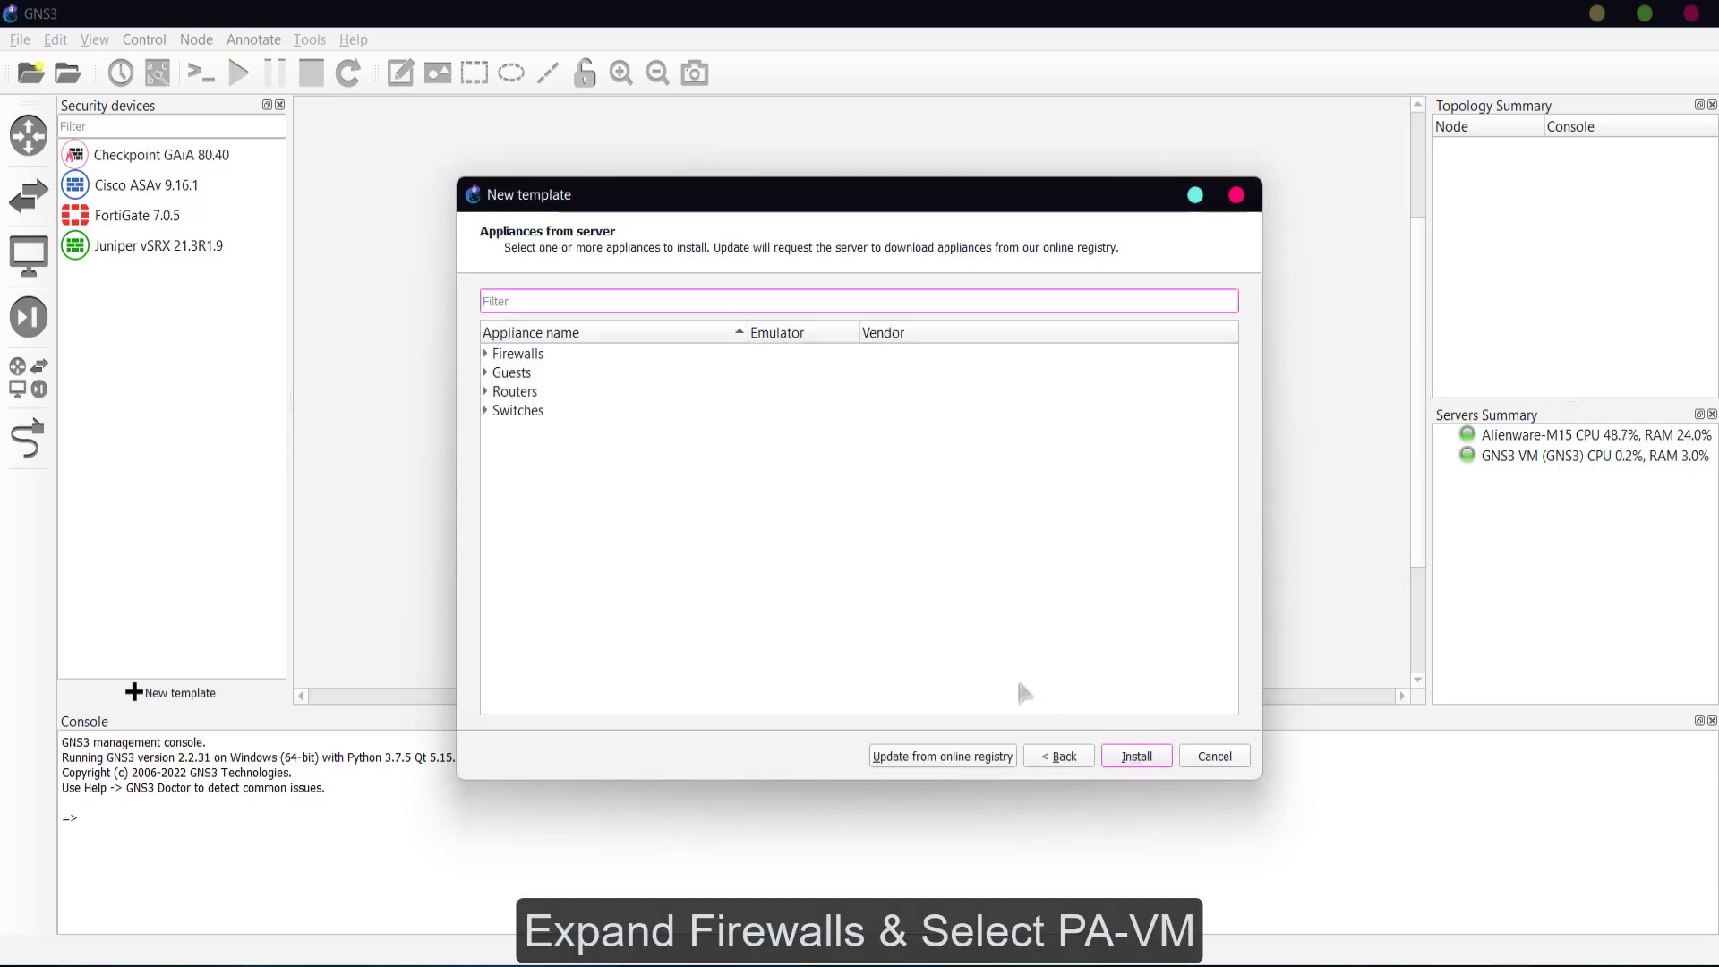
# - Select the PA-VM appliance under Firewalls and install it
pyautogui.click(481, 354)
pyautogui.click(484, 355)
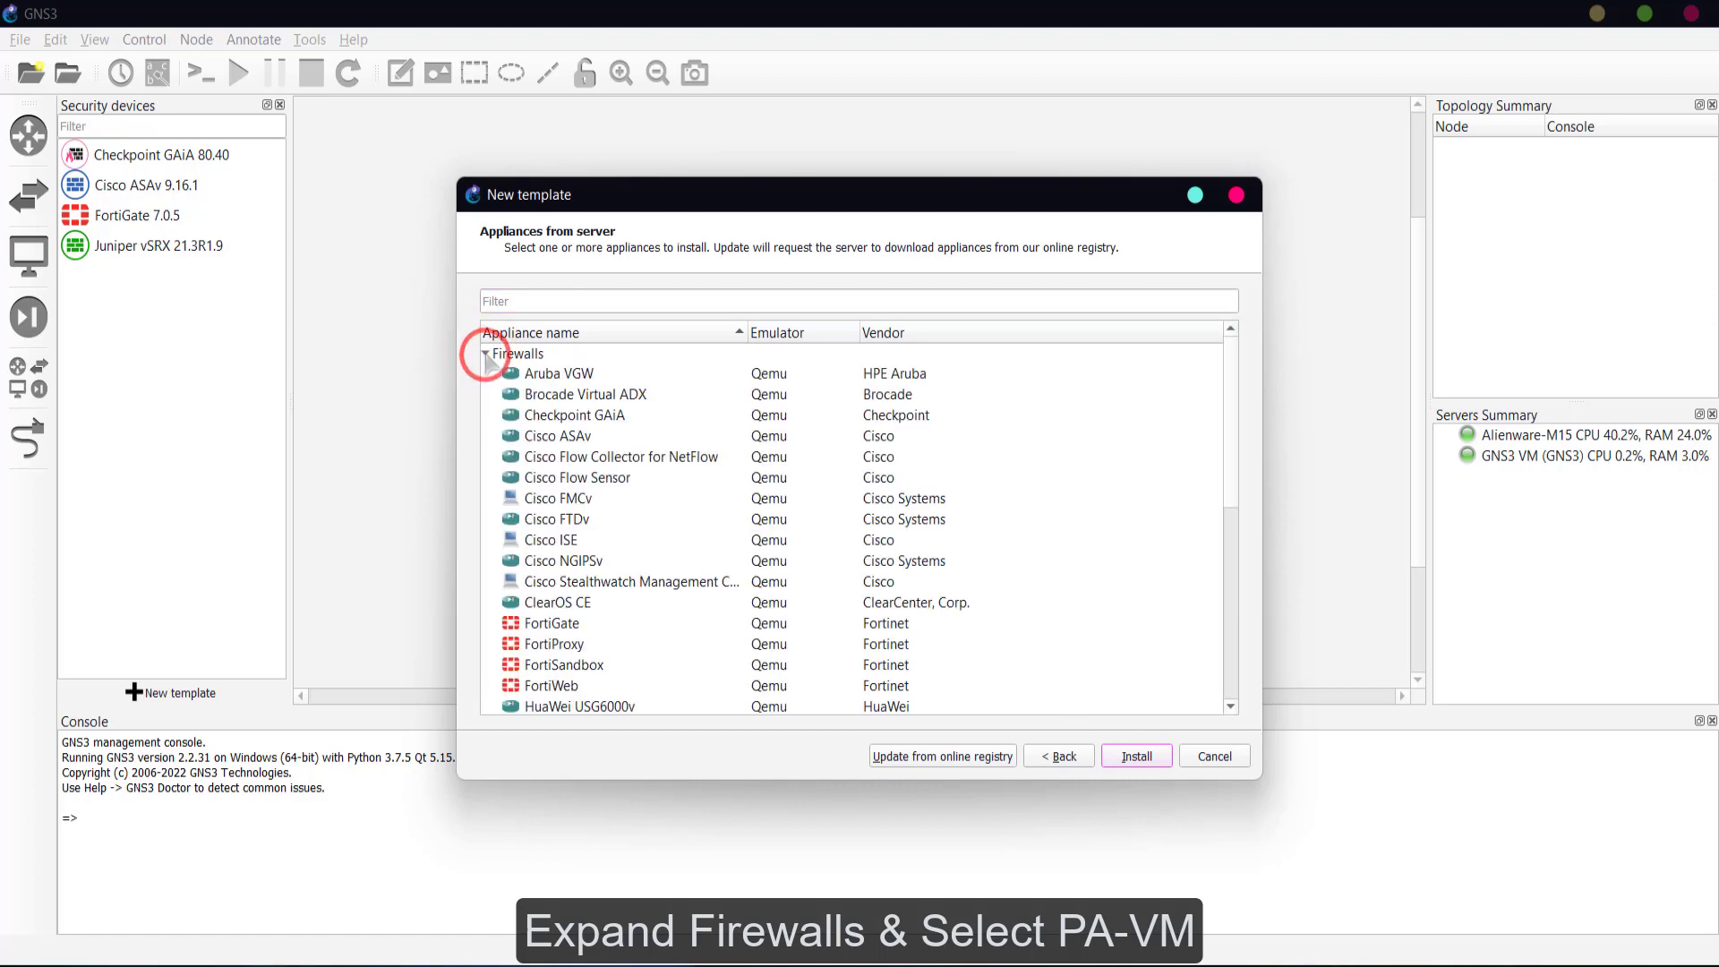
pyautogui.scroll(-4, 622, 465)
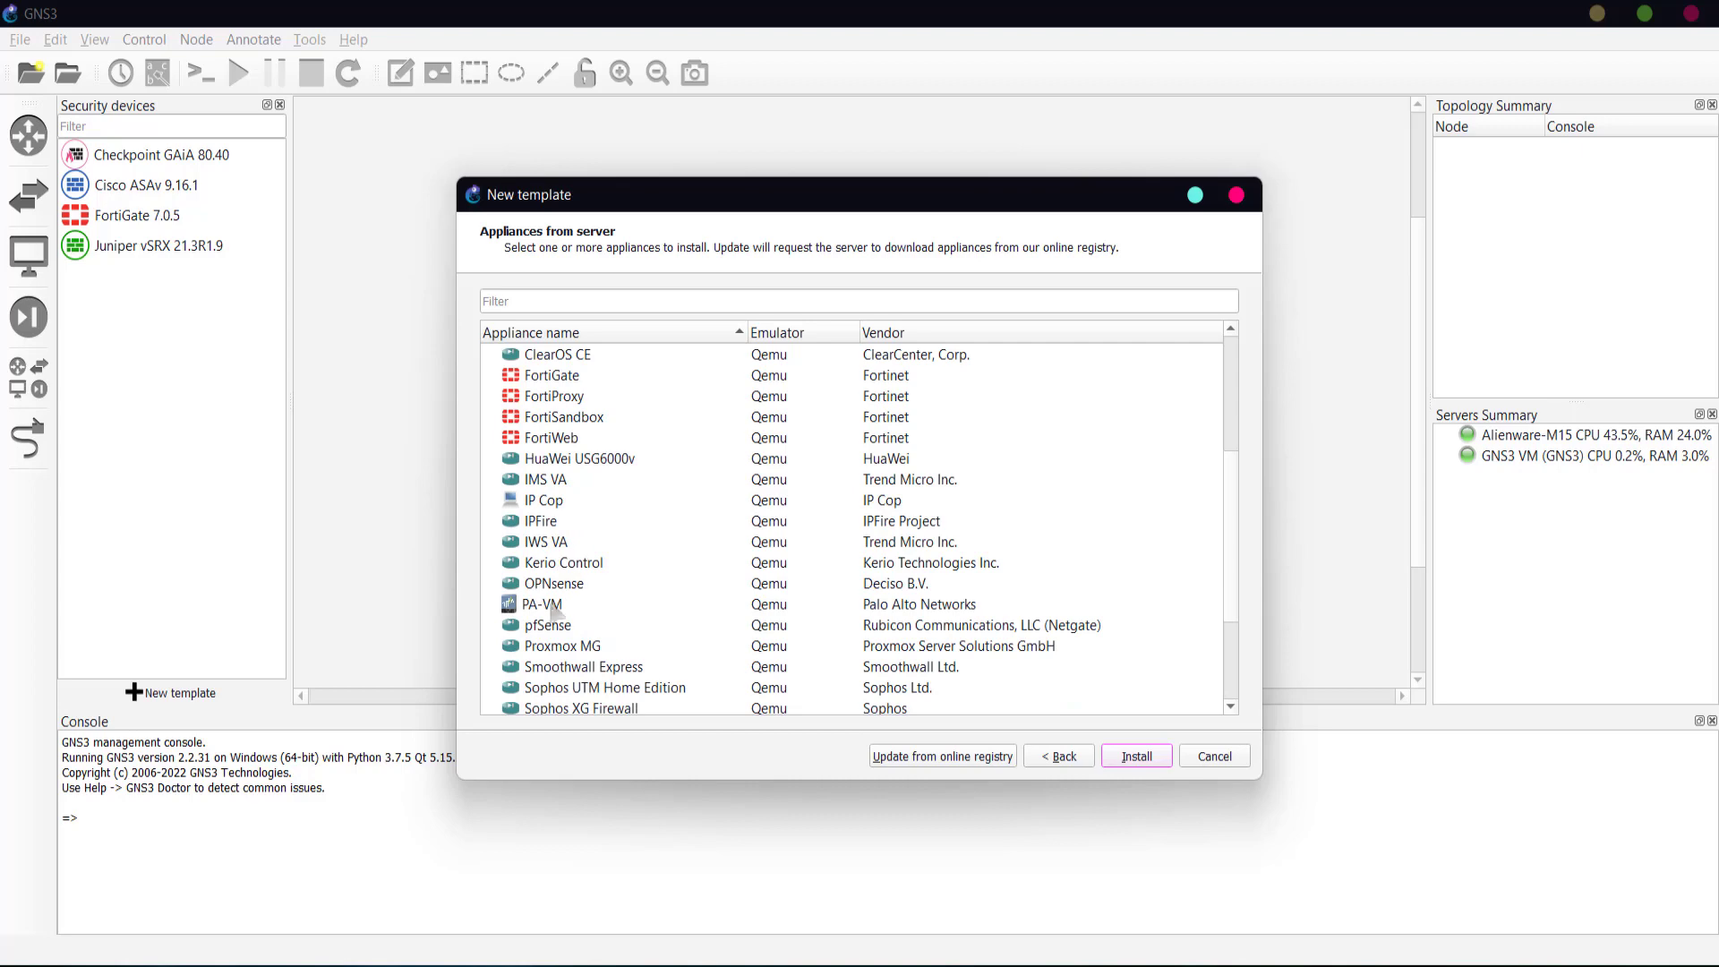
pyautogui.click(551, 606)
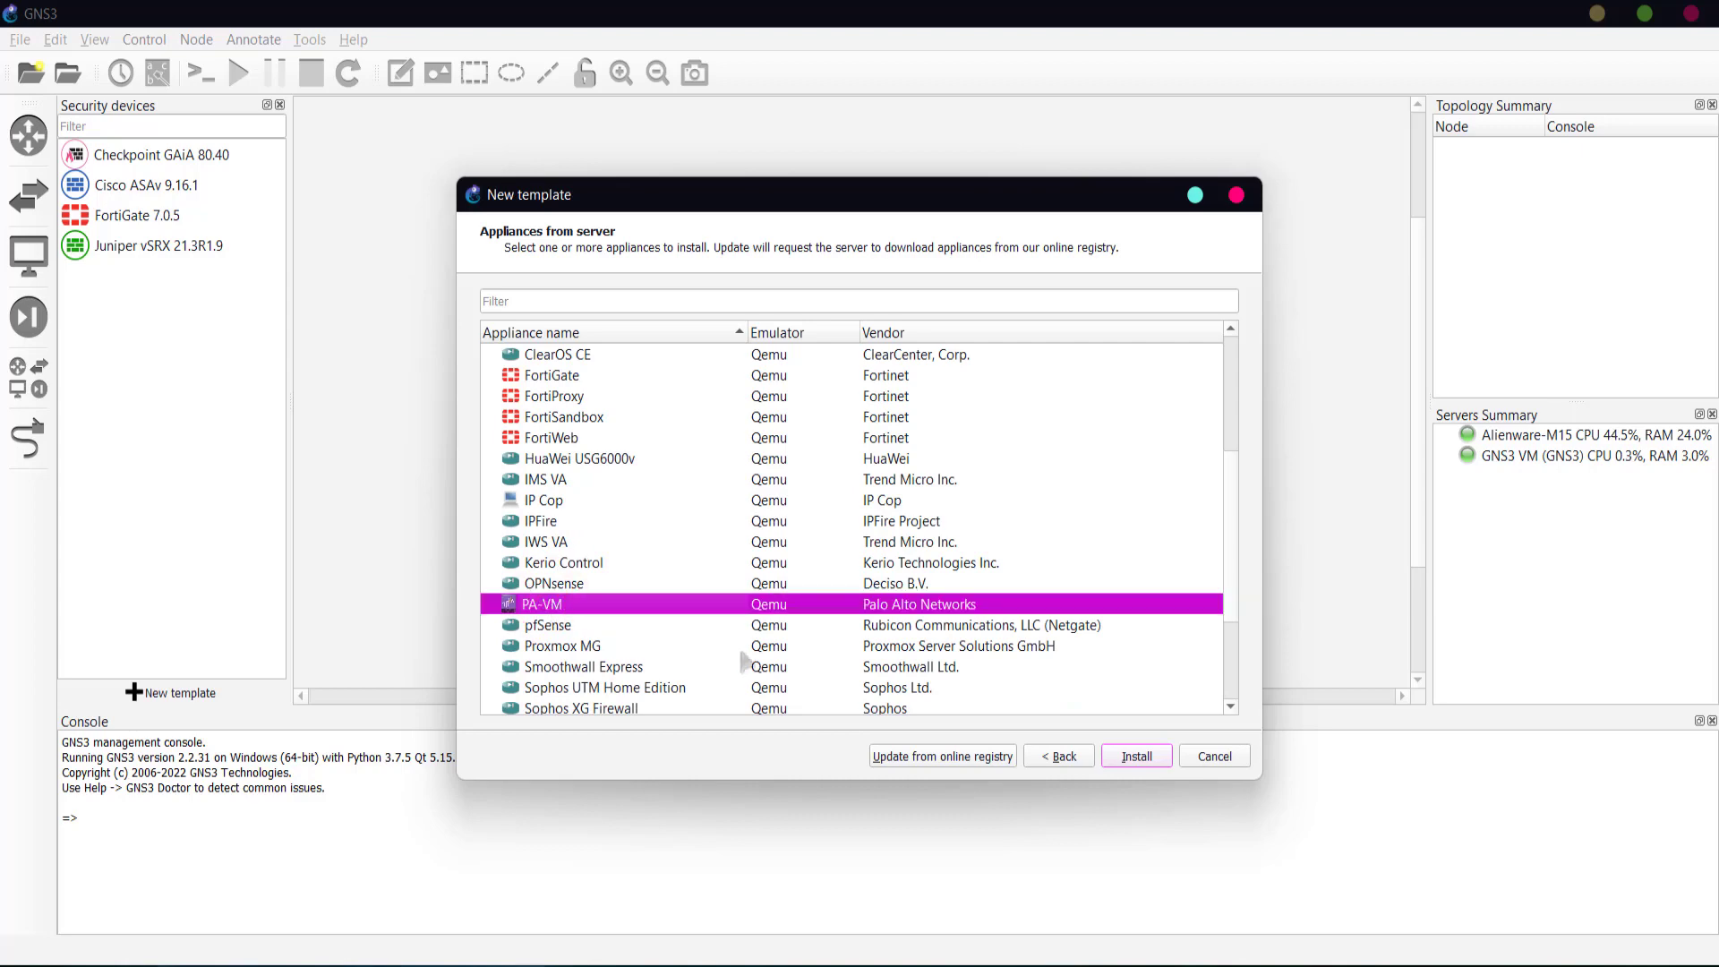
pyautogui.click(1140, 758)
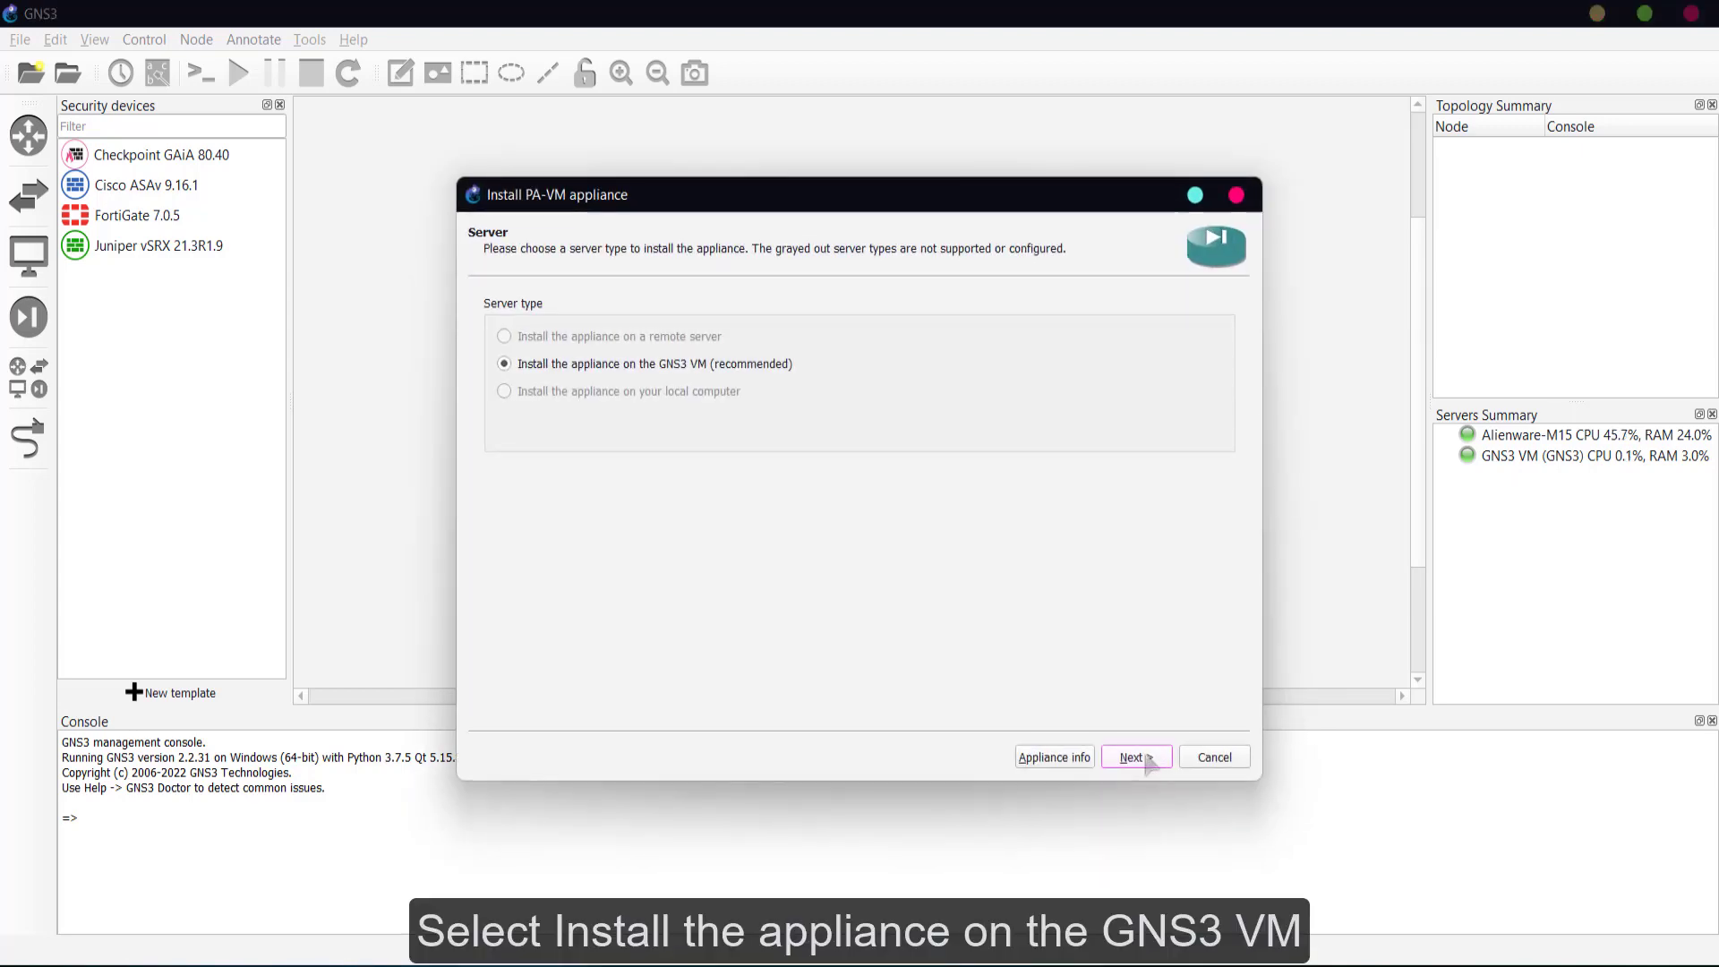
# - Run PA-VM on the GNS3 VM with the default Qemu binary, reaching the Required files list
pyautogui.click(568, 361)
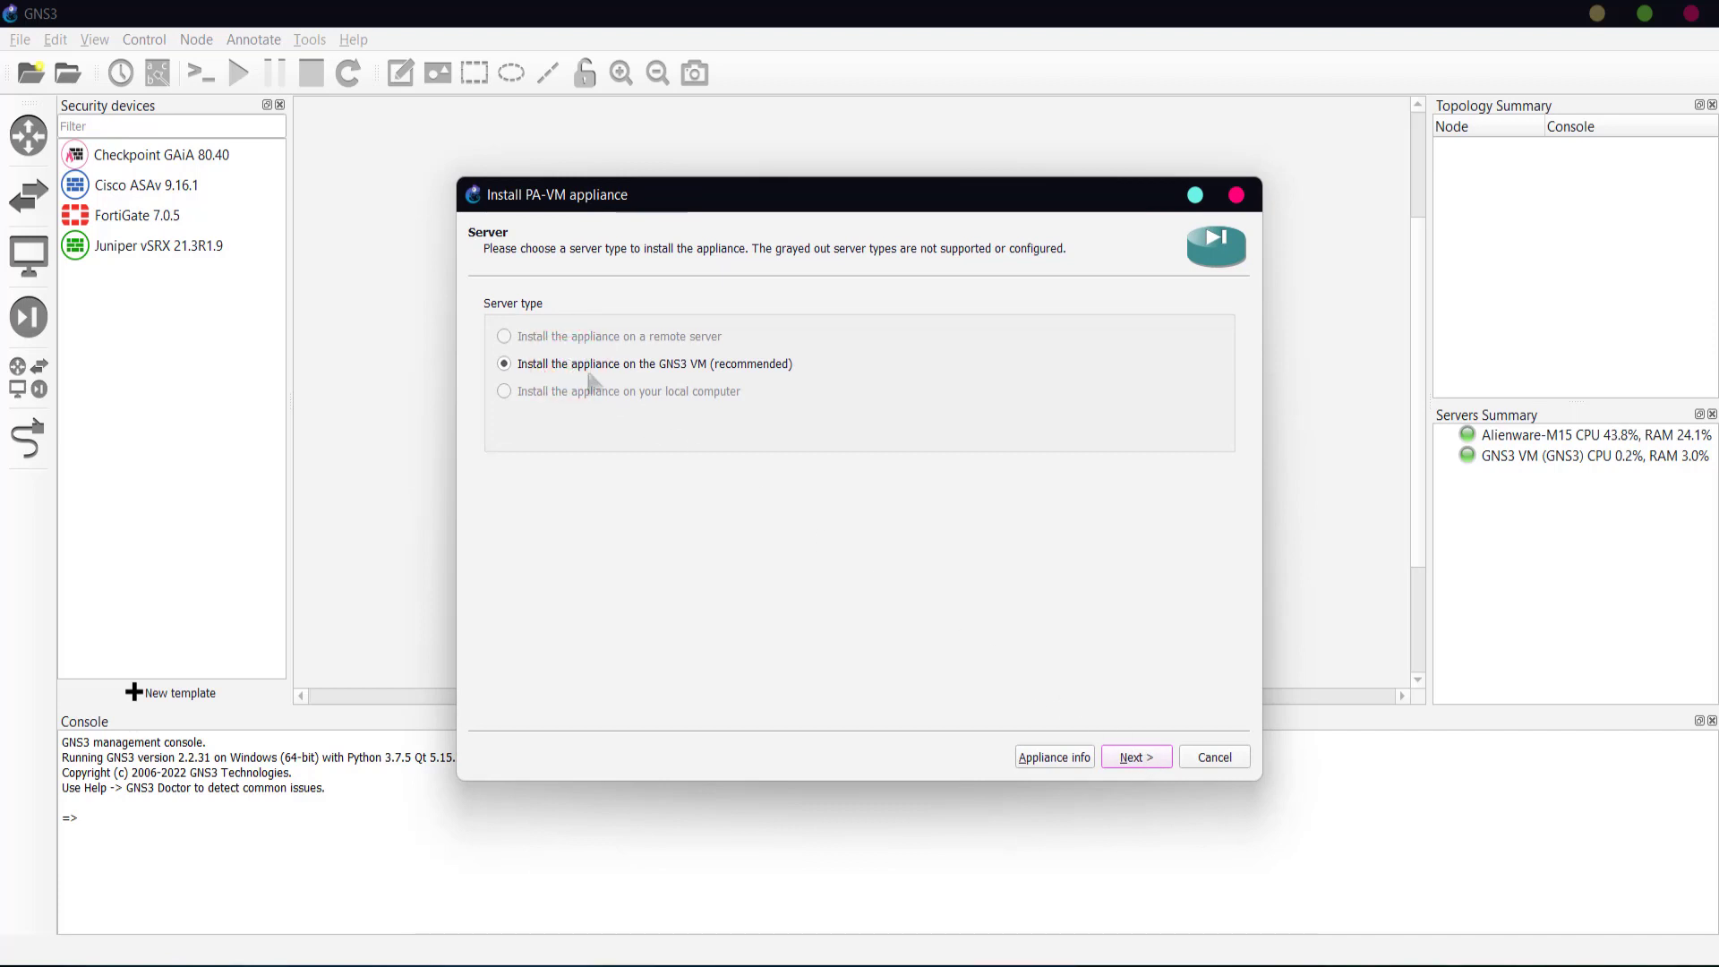
pyautogui.click(1133, 757)
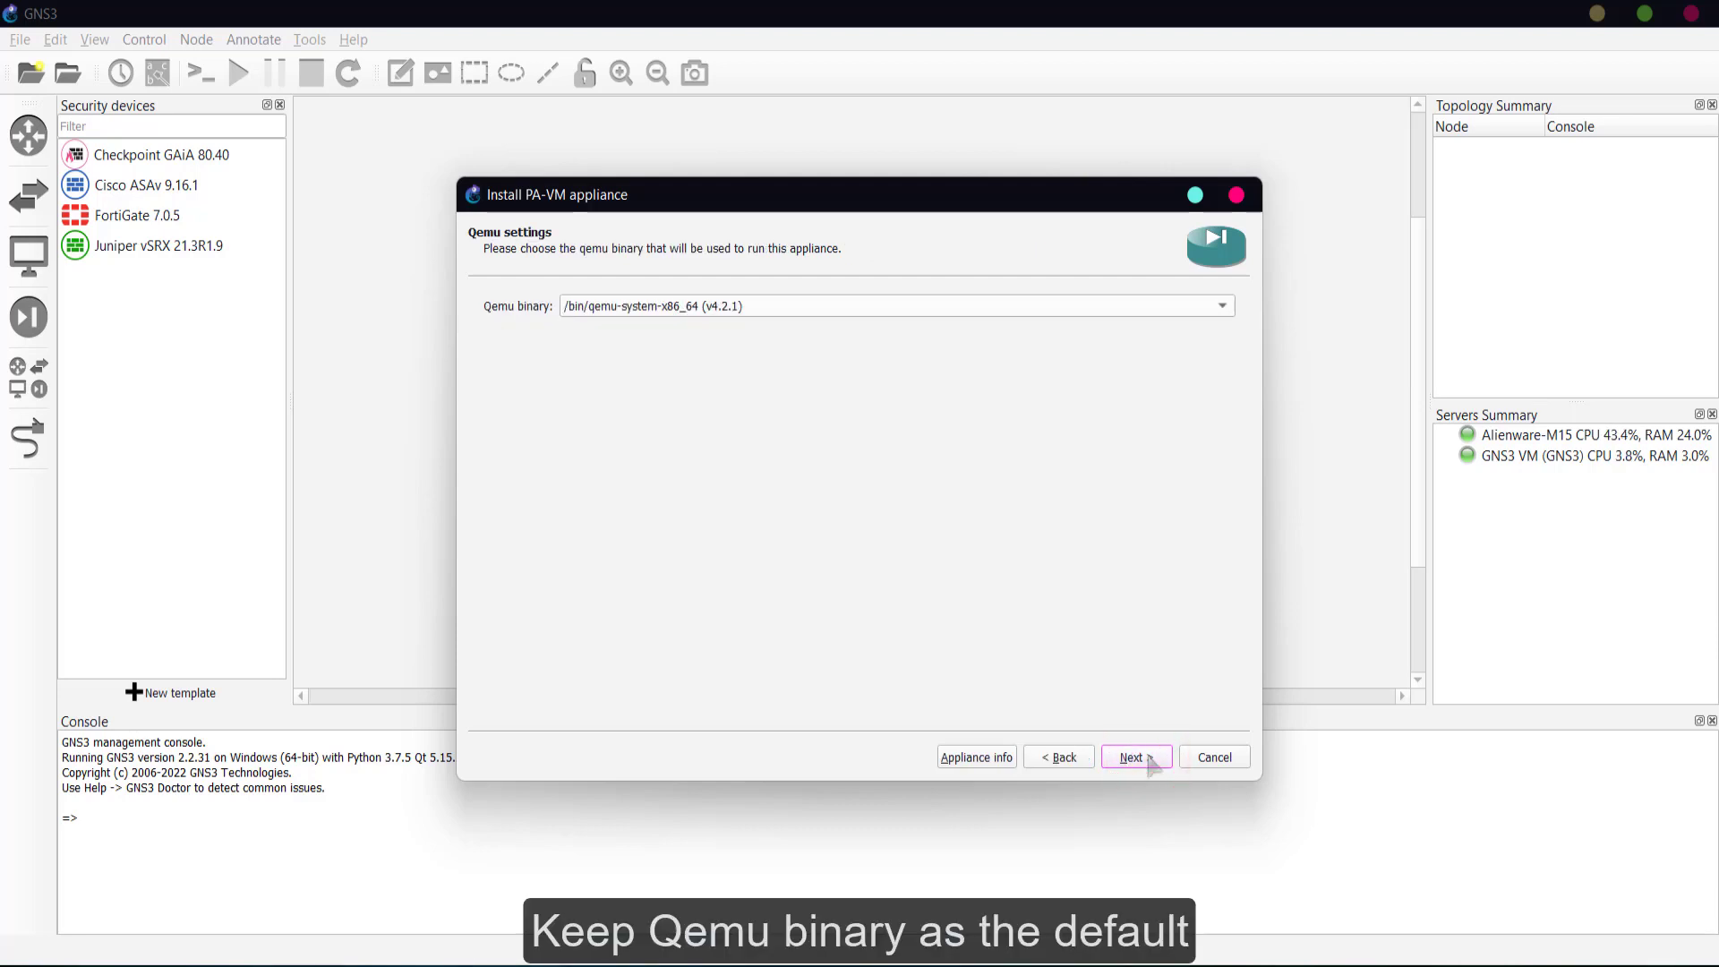
pyautogui.click(1129, 763)
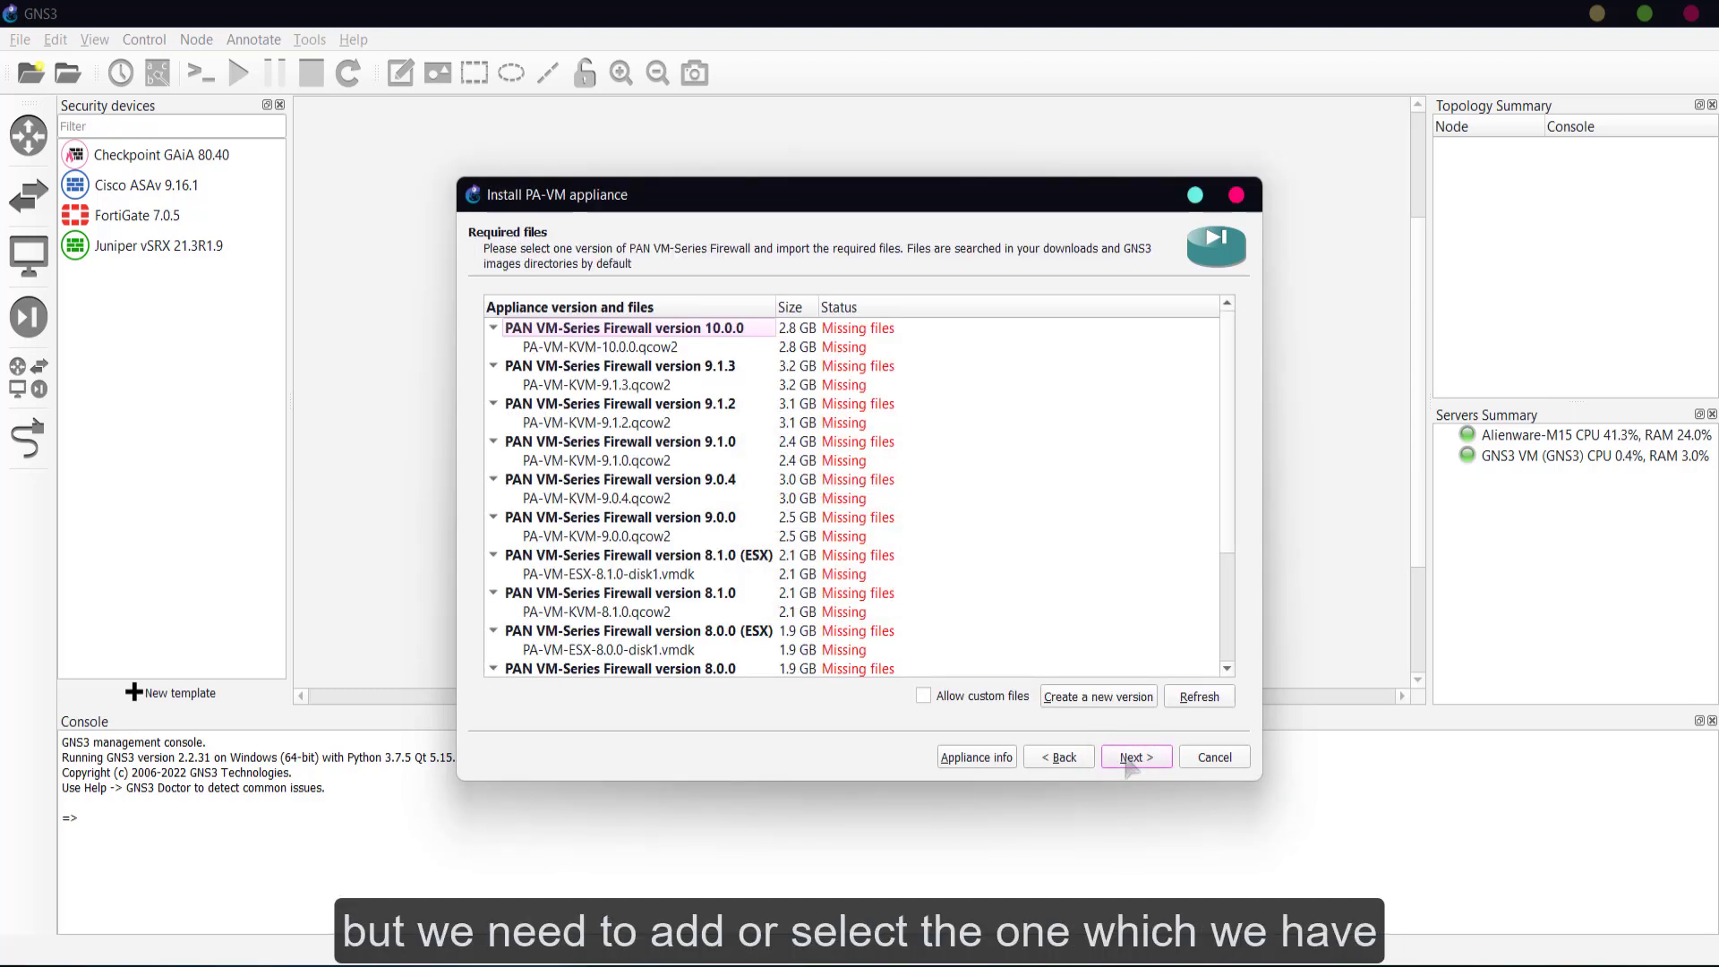
pyautogui.scroll(-3, 656, 649)
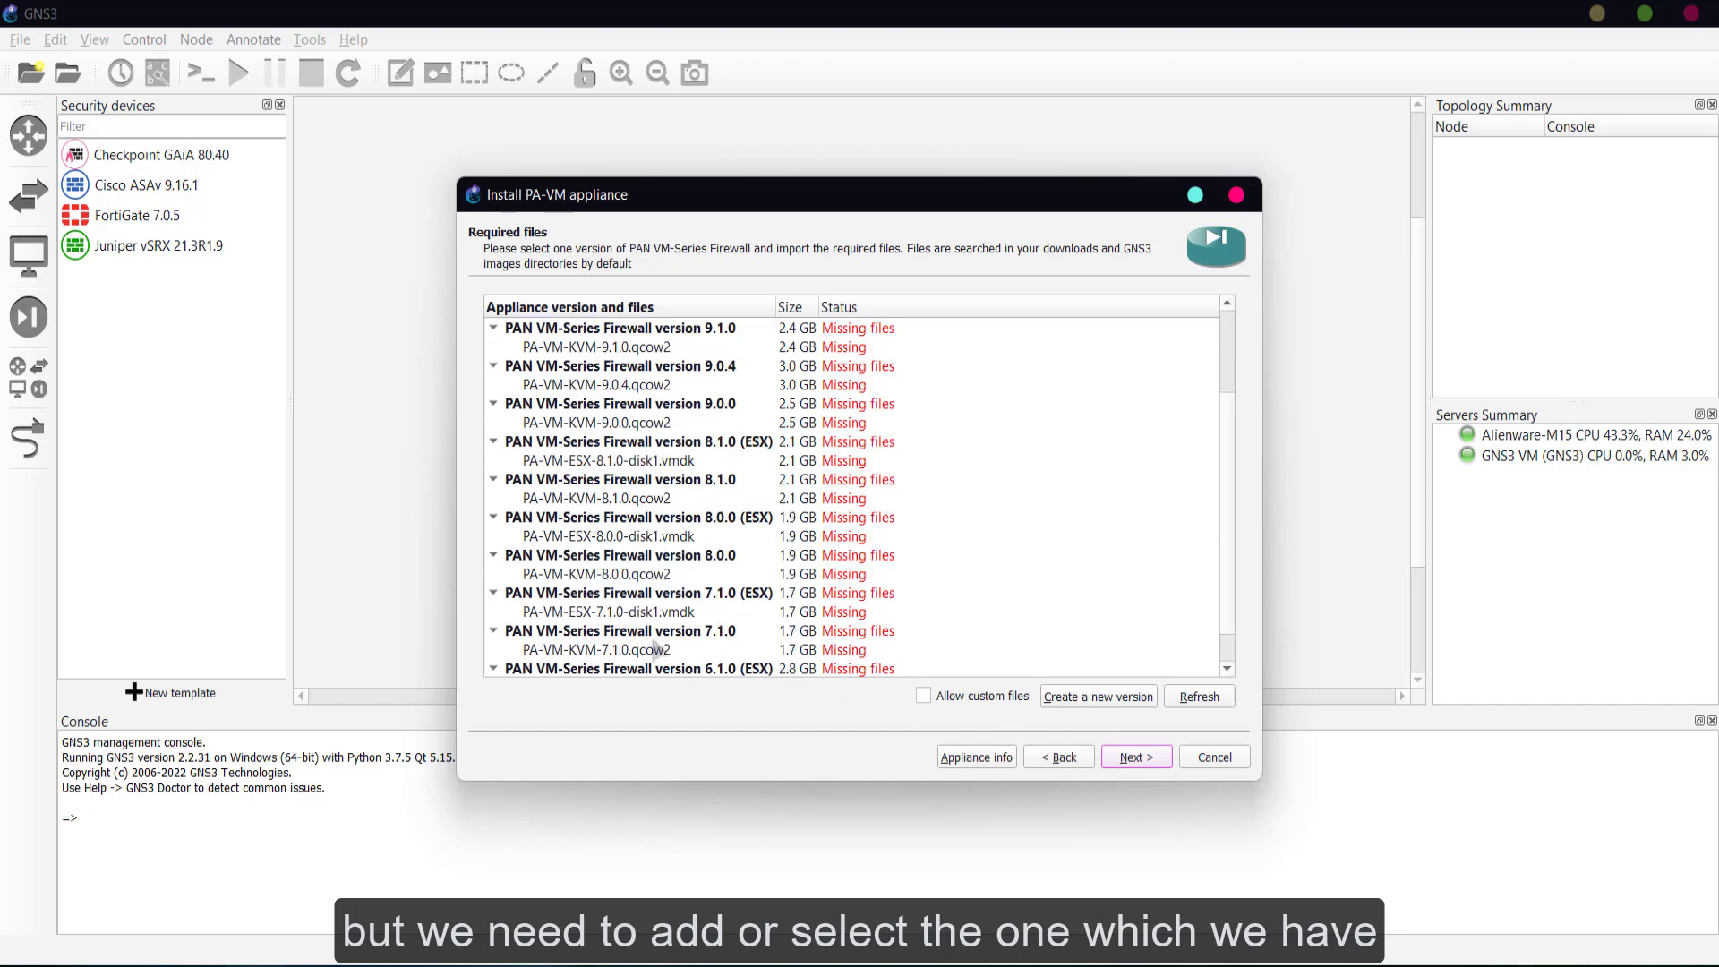
pyautogui.scroll(3, 656, 649)
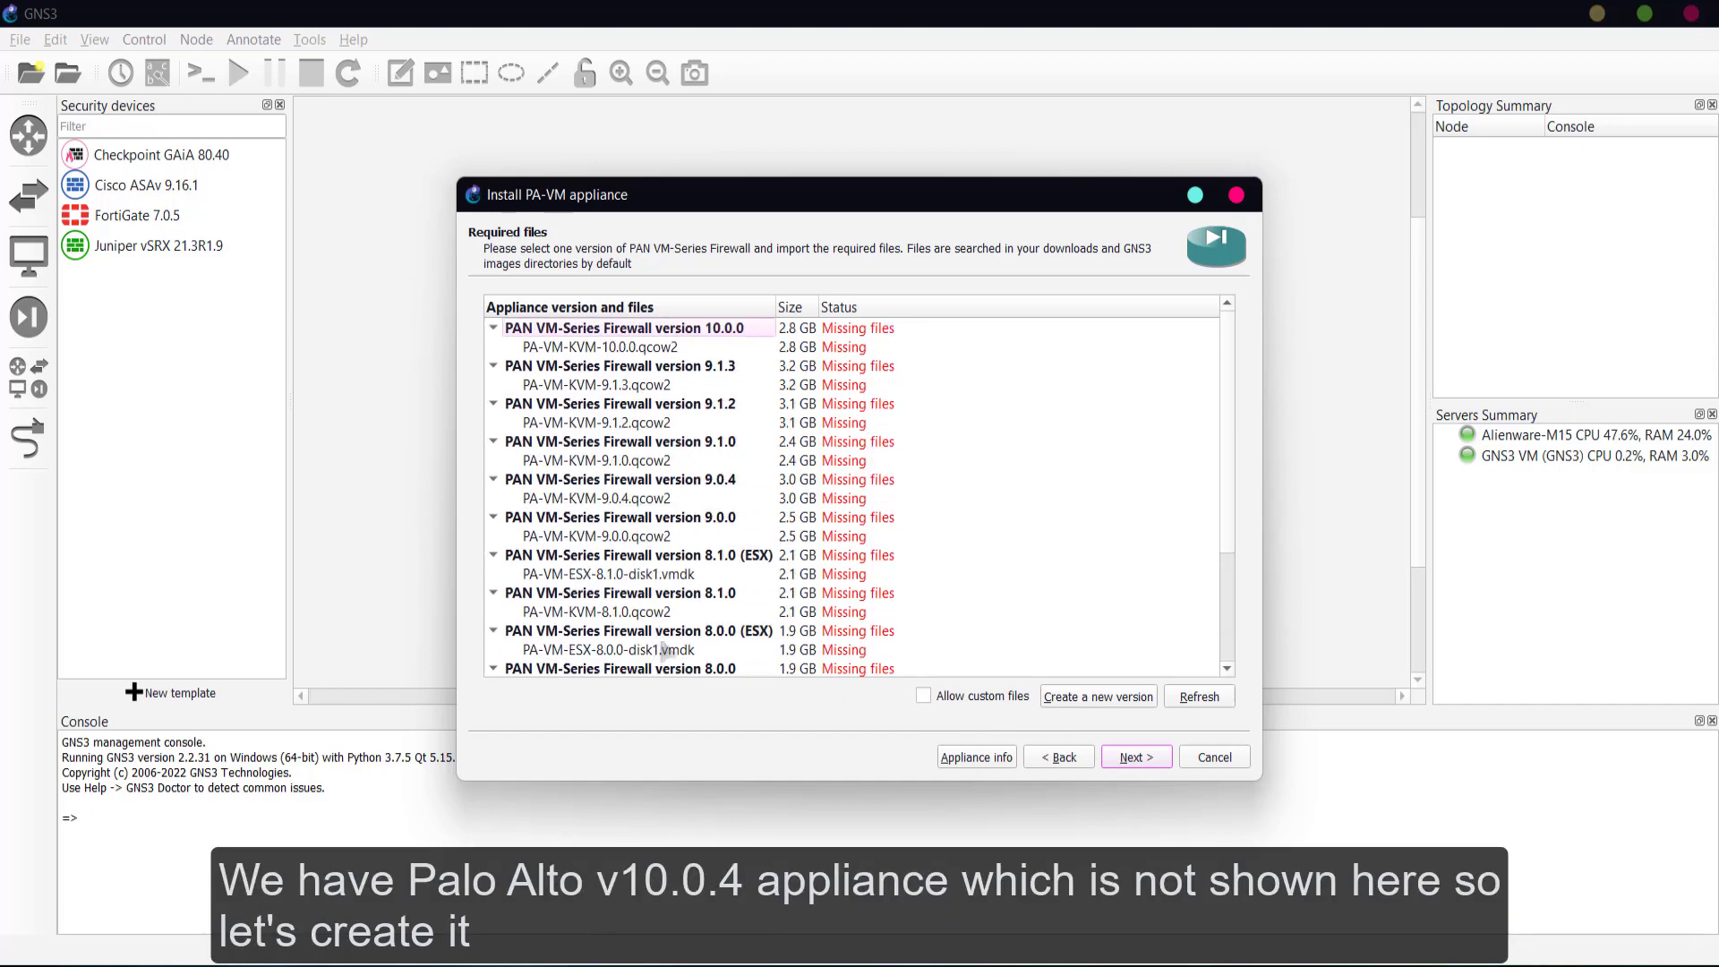
# - Create a new PA-VM appliance version named 10.0.4
pyautogui.click(1084, 705)
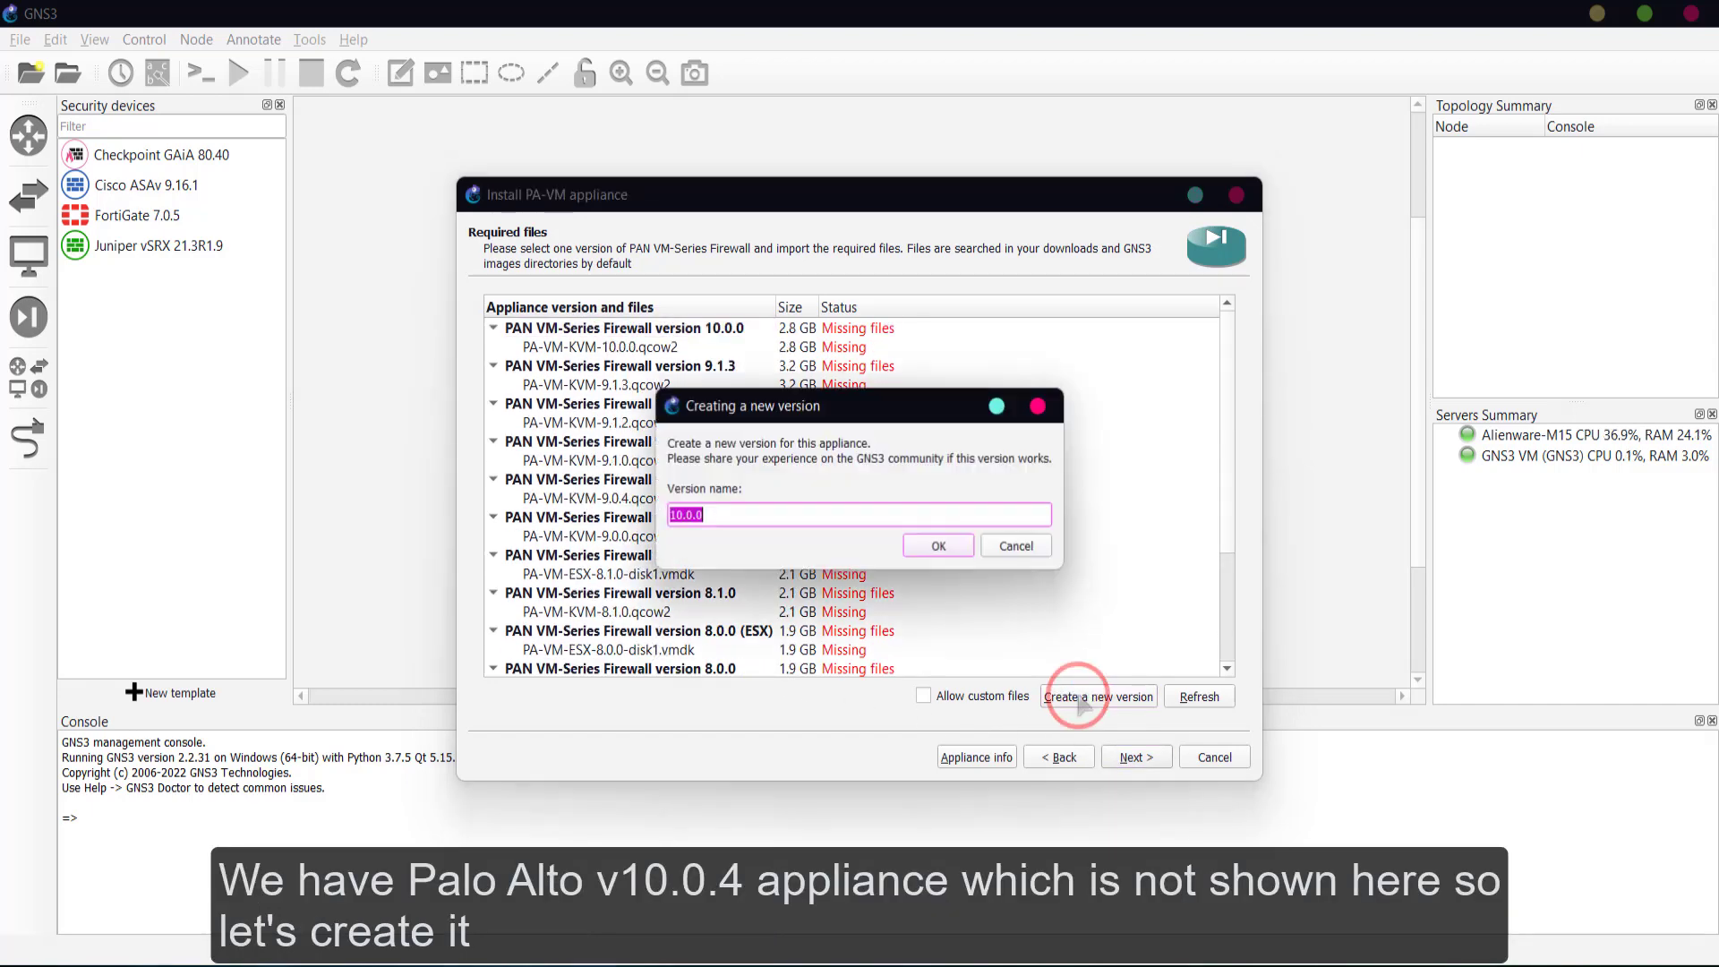
pyautogui.click(816, 517)
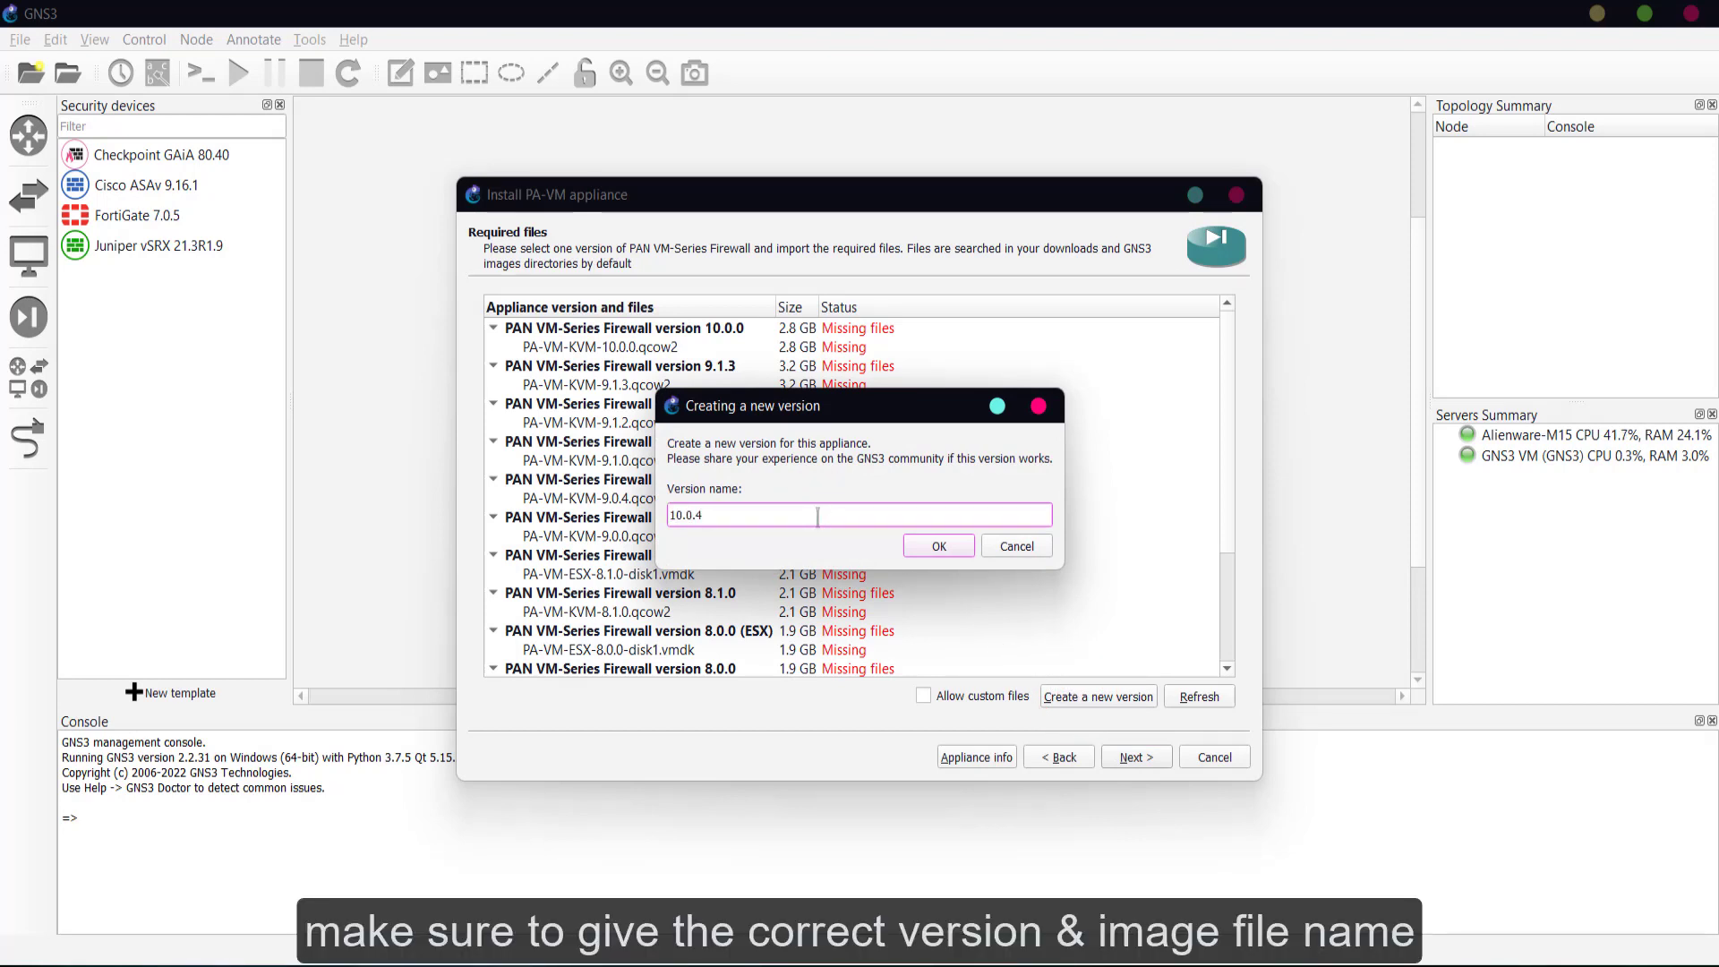
pyautogui.hotkey('alt', 'Tab')
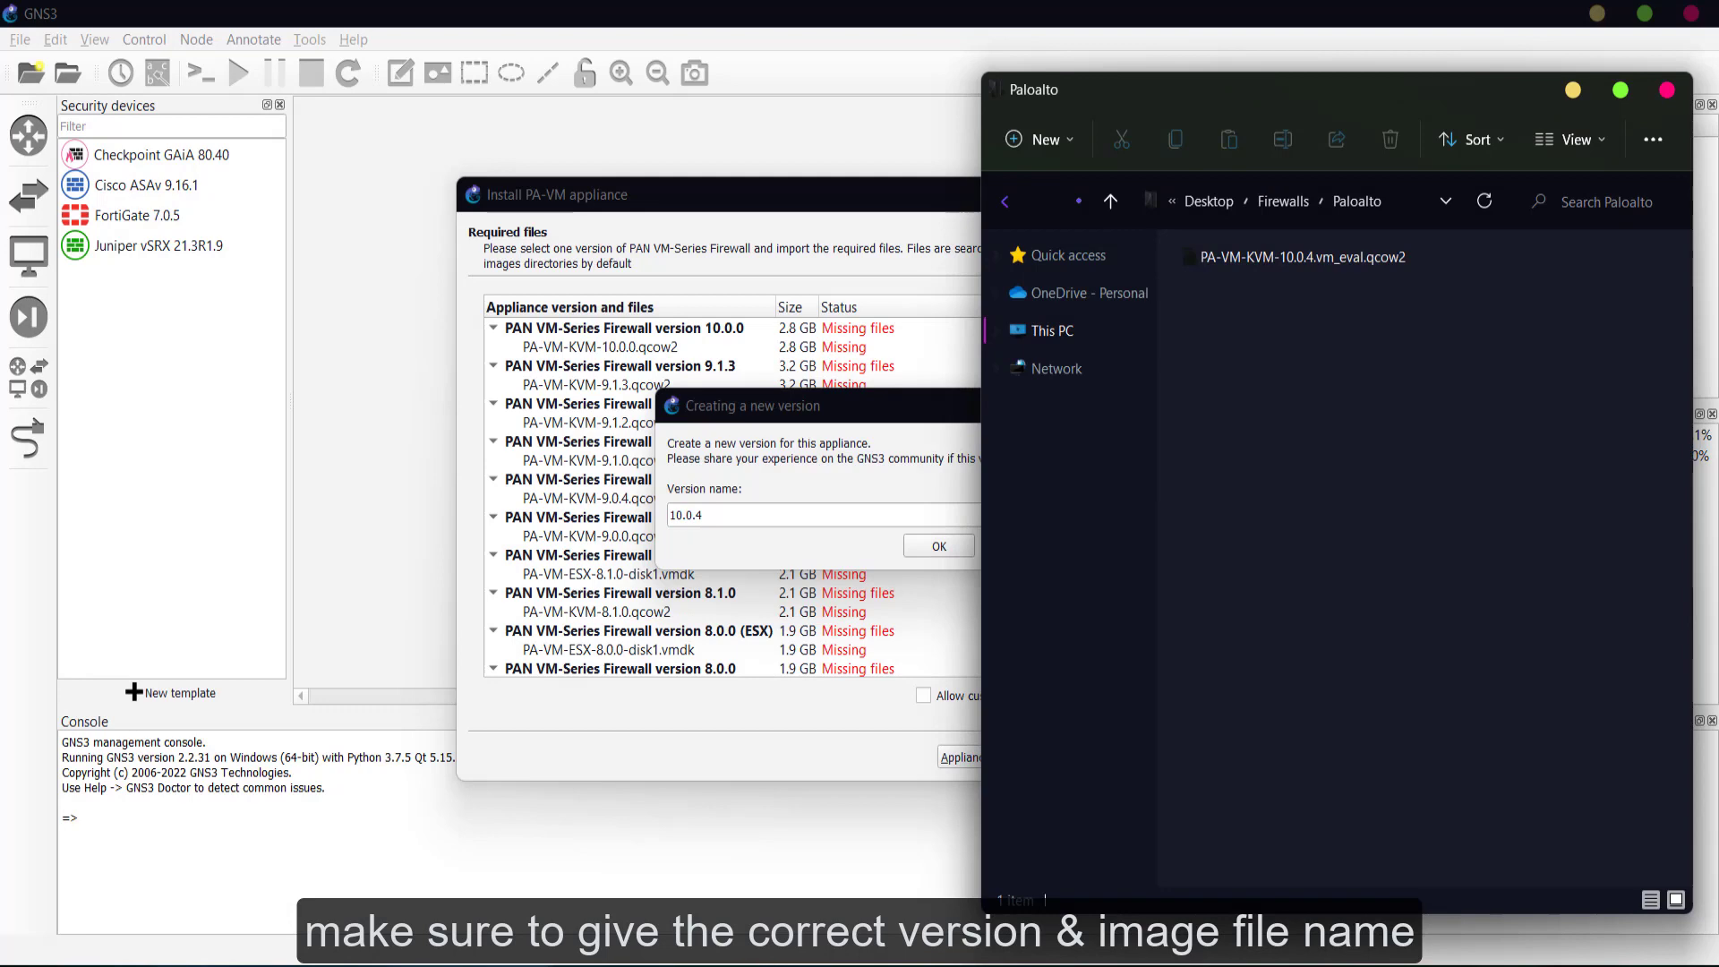
pyautogui.click(824, 559)
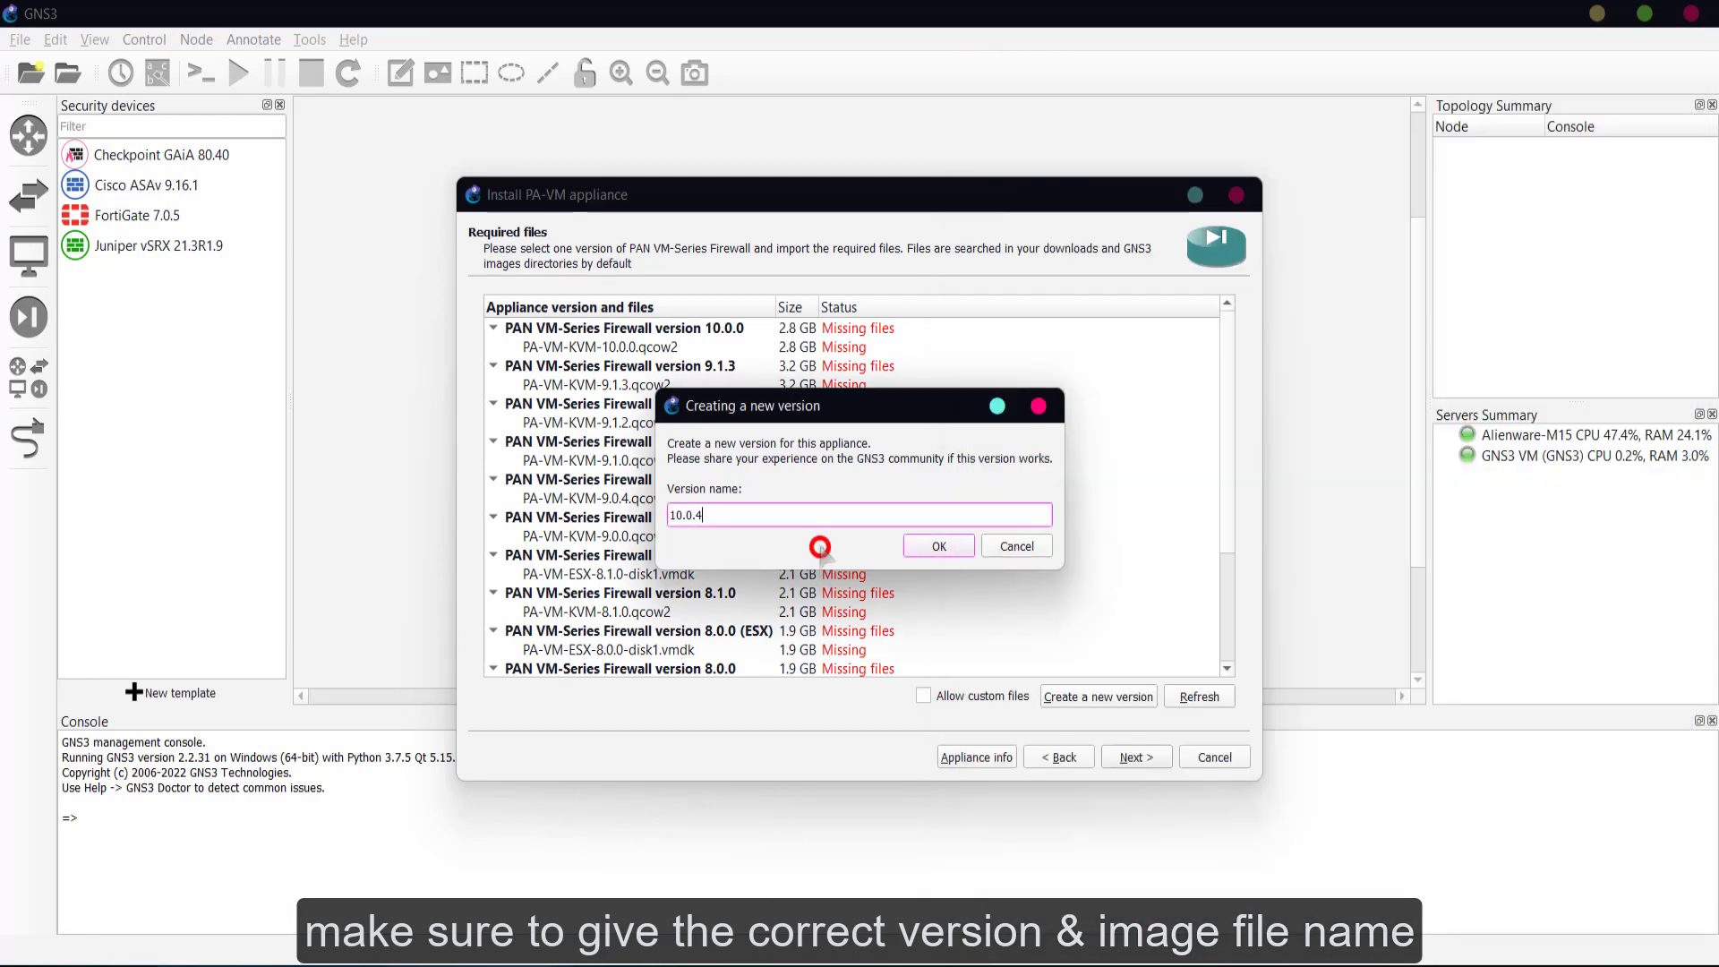
pyautogui.click(937, 548)
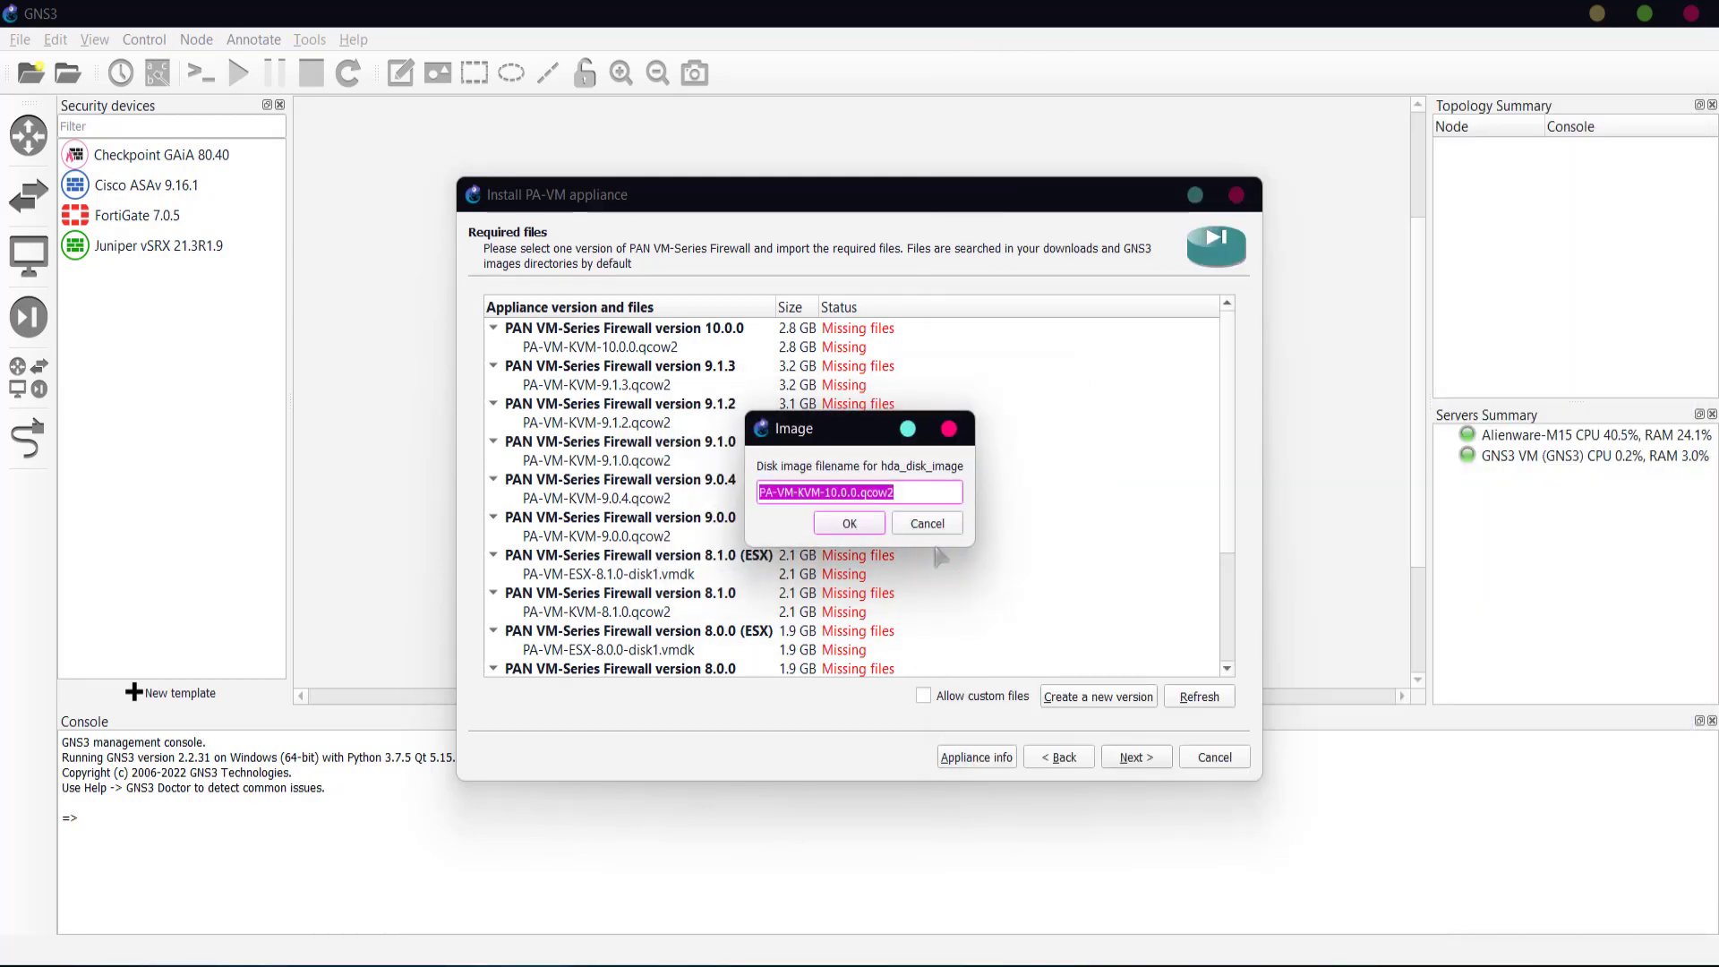
# - Copy the image file name and set it as the disk image: PA-VM-KVM-10.0.4.vm_eval.qcow2
pyautogui.hotkey('alt', 'Tab')
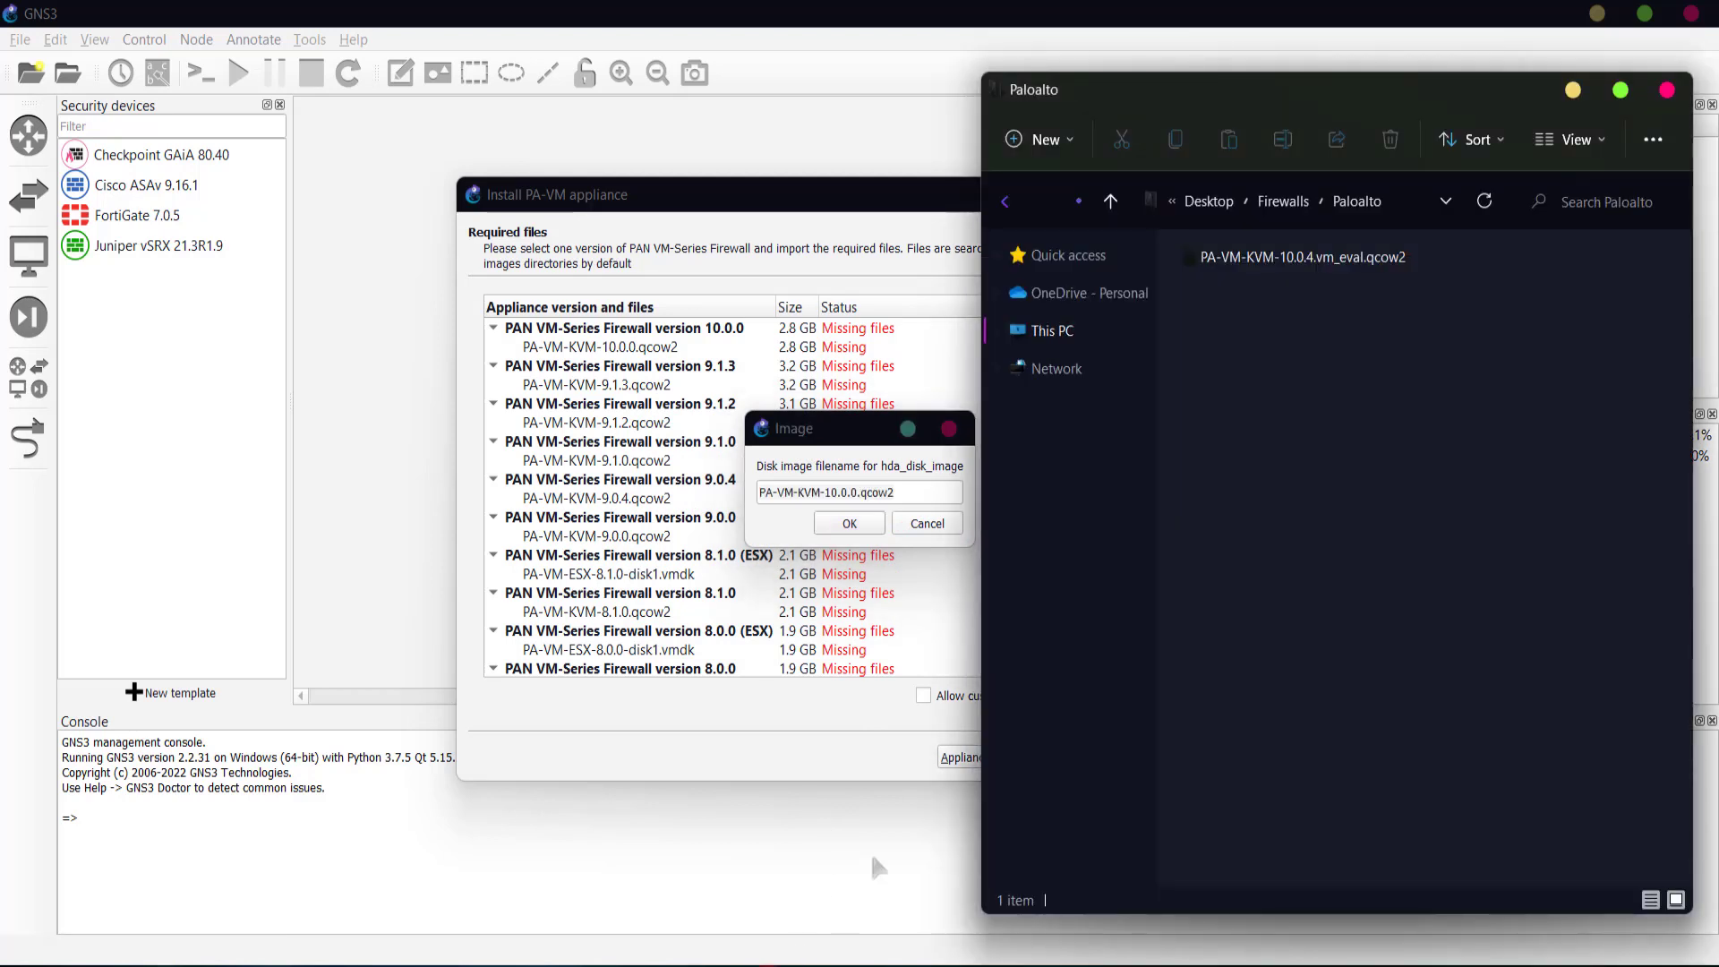
pyautogui.click(1305, 257)
pyautogui.press('F2')
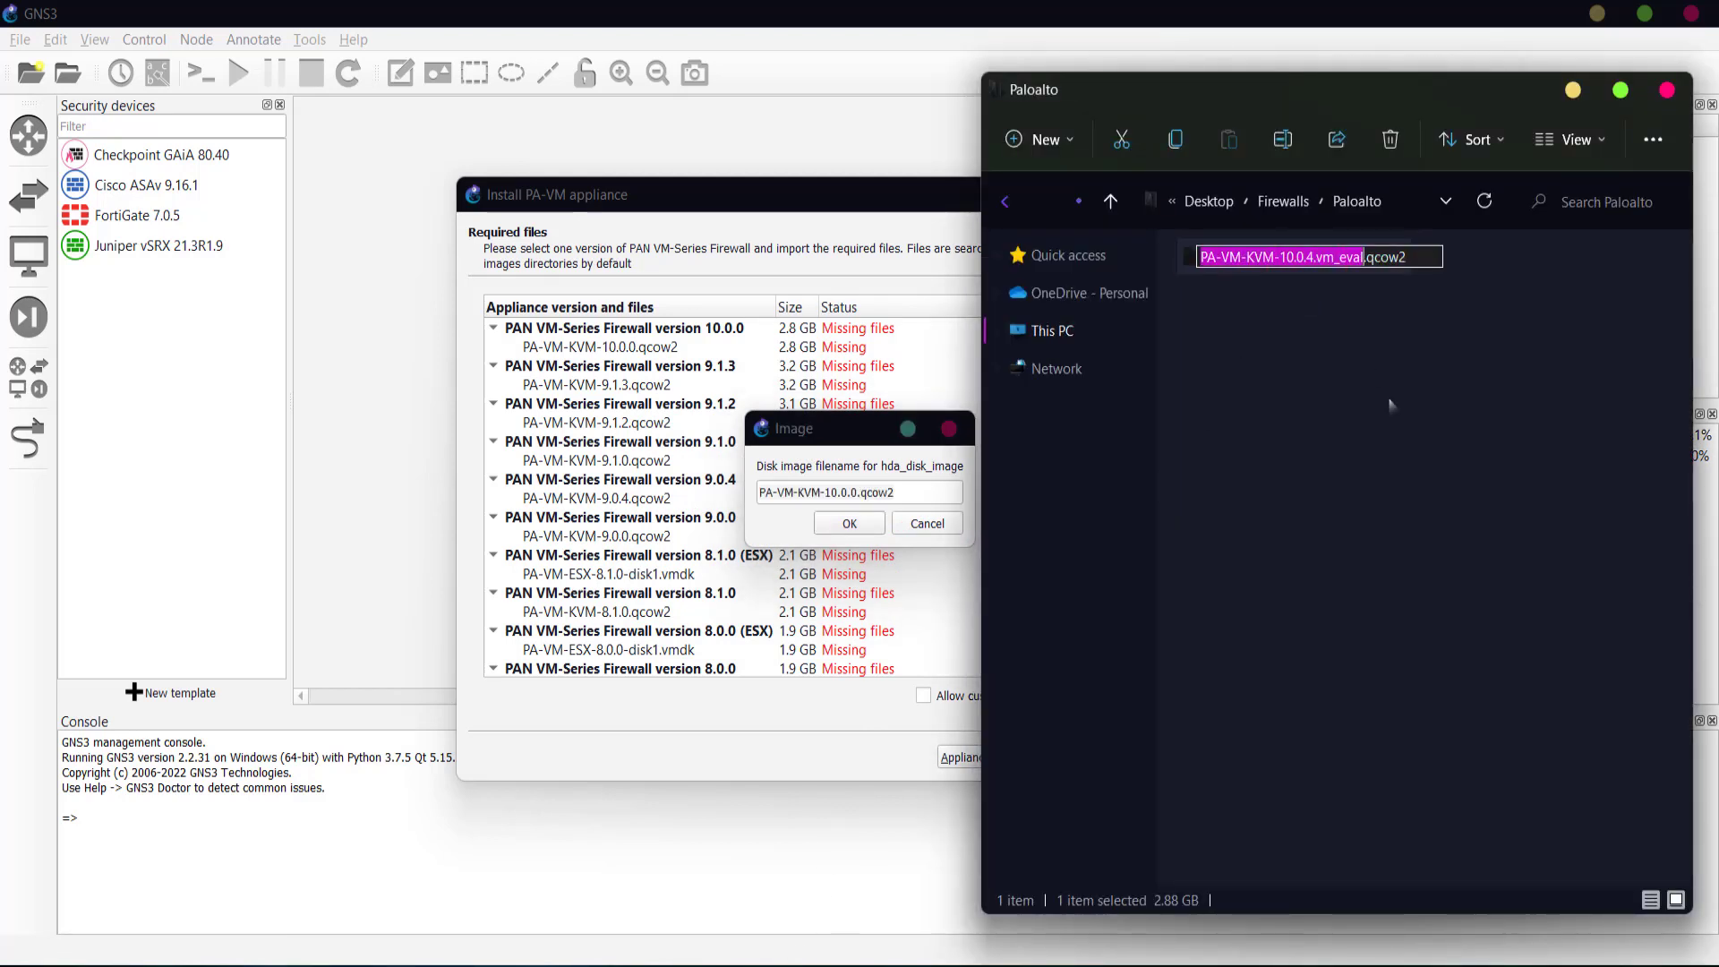
pyautogui.hotkey('ctrl', 'a')
pyautogui.hotkey('ctrl', 'c')
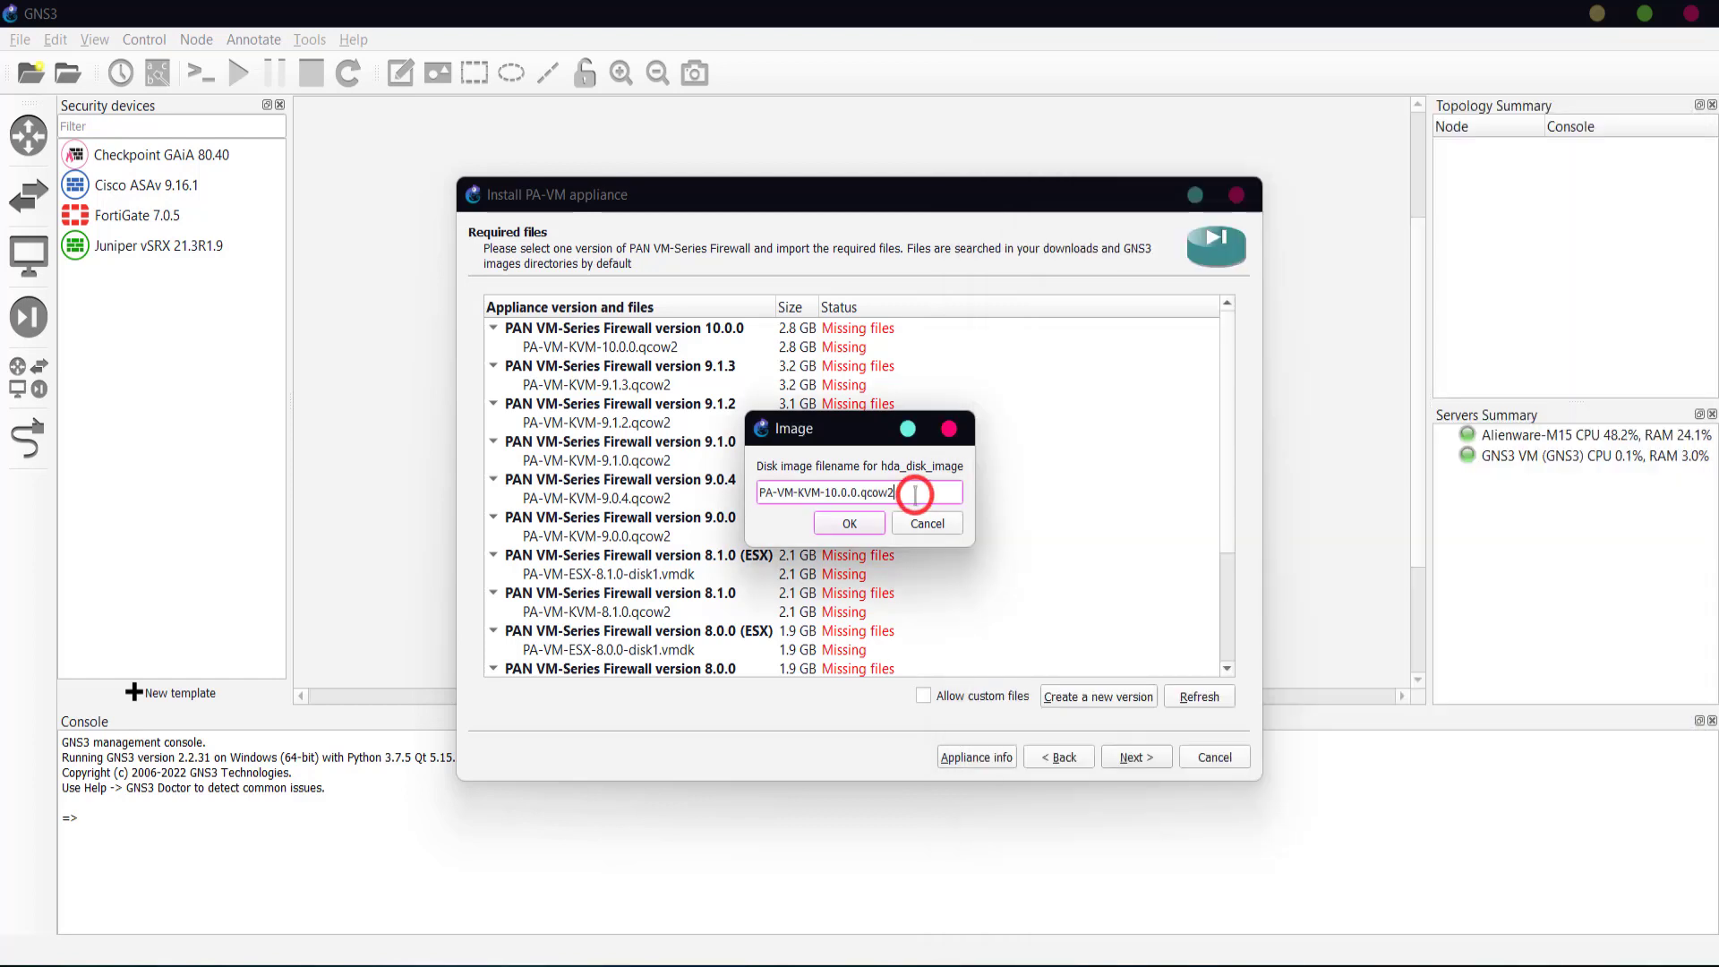
pyautogui.click(915, 494)
pyautogui.hotkey('ctrl', 'a')
pyautogui.hotkey('ctrl', 'v')
pyautogui.click(856, 526)
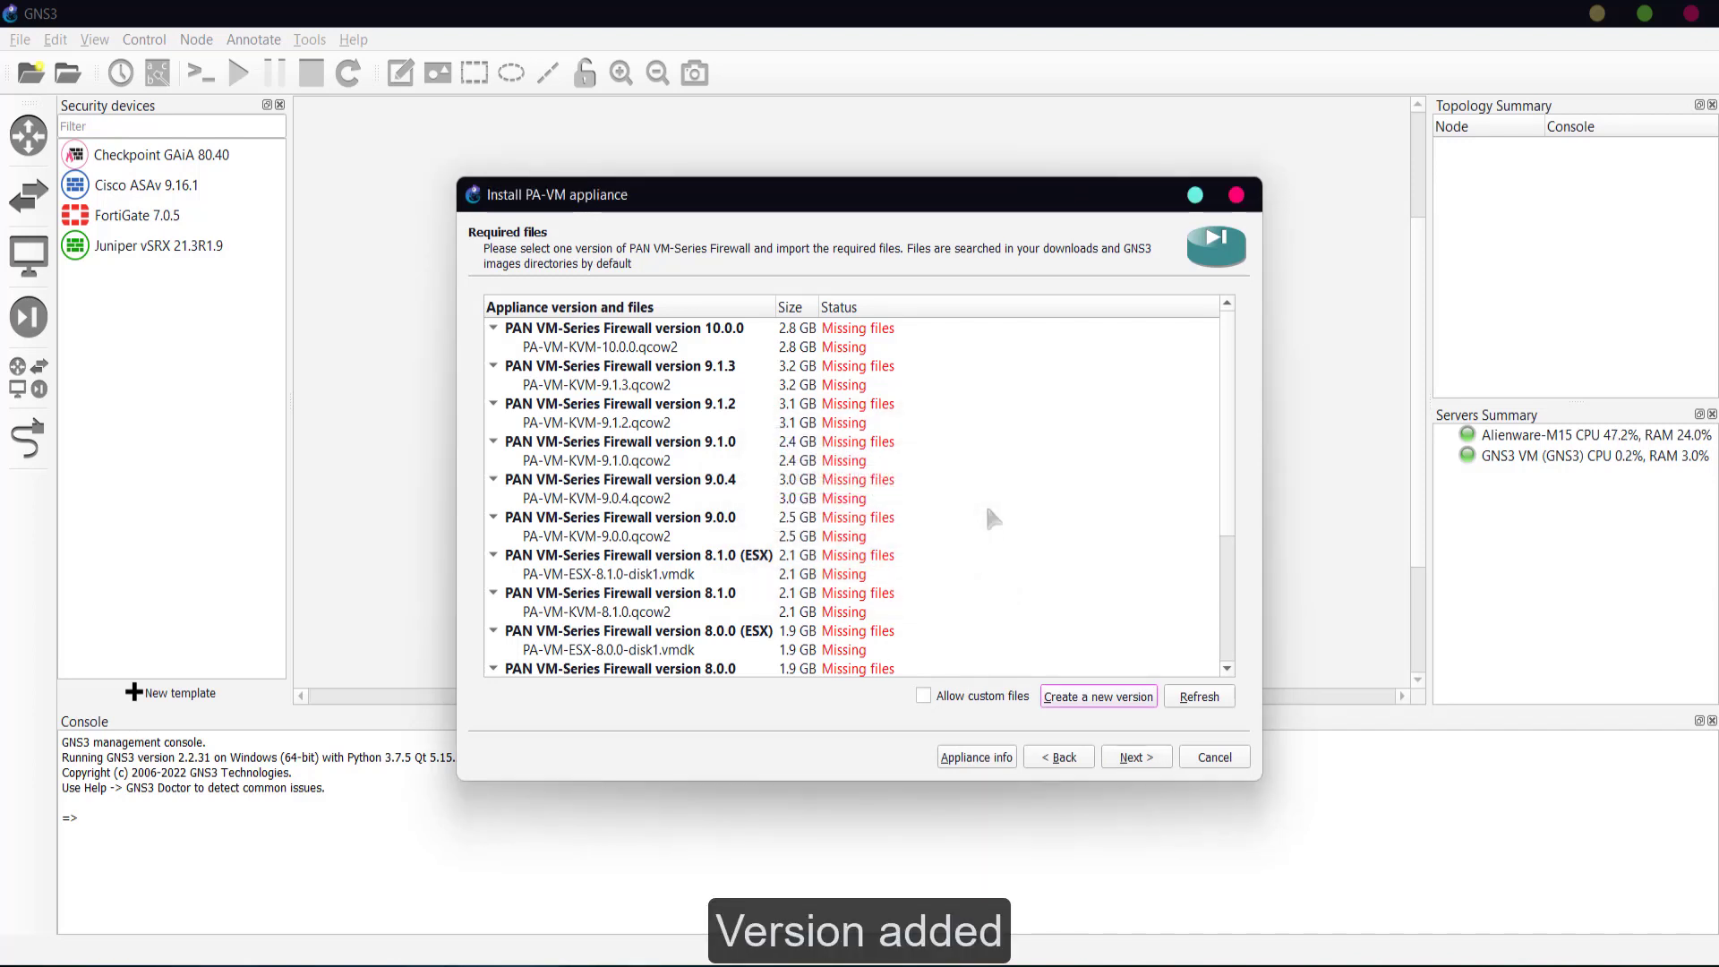
# - Import PA-VM-KVM-10.0.4.vm_eval.qcow2 from Desktop\Firewalls\Paloalto for the 10.0.4 version
pyautogui.scroll(-4, 988, 510)
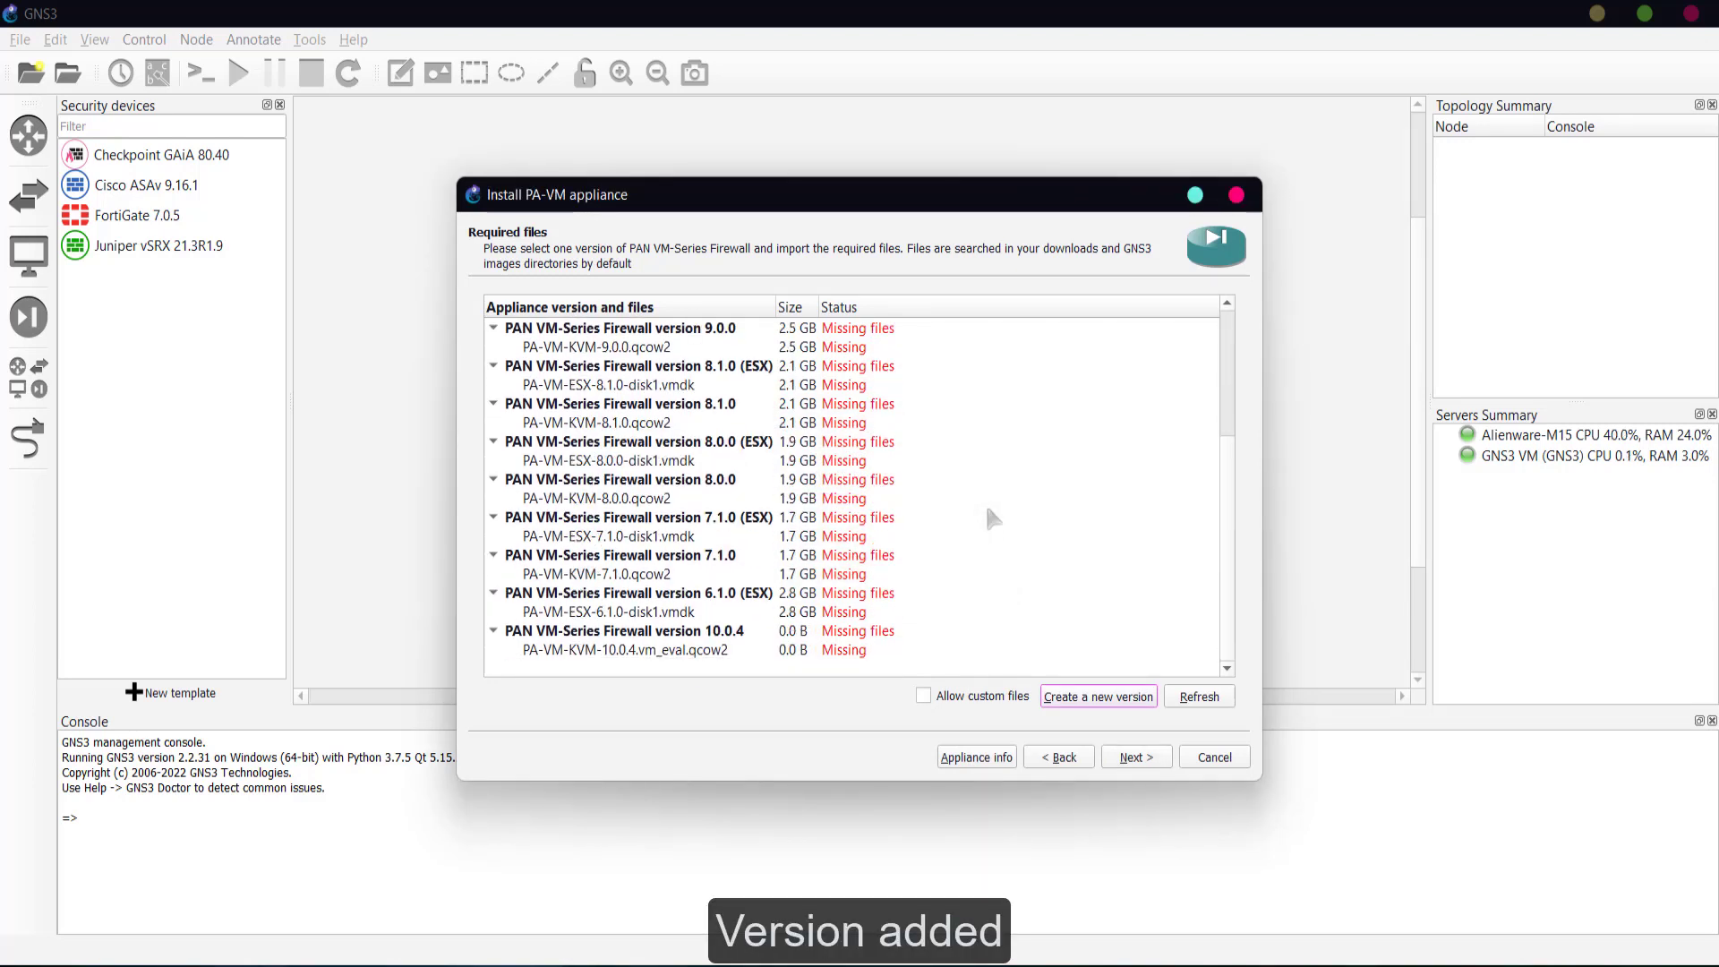
pyautogui.click(649, 651)
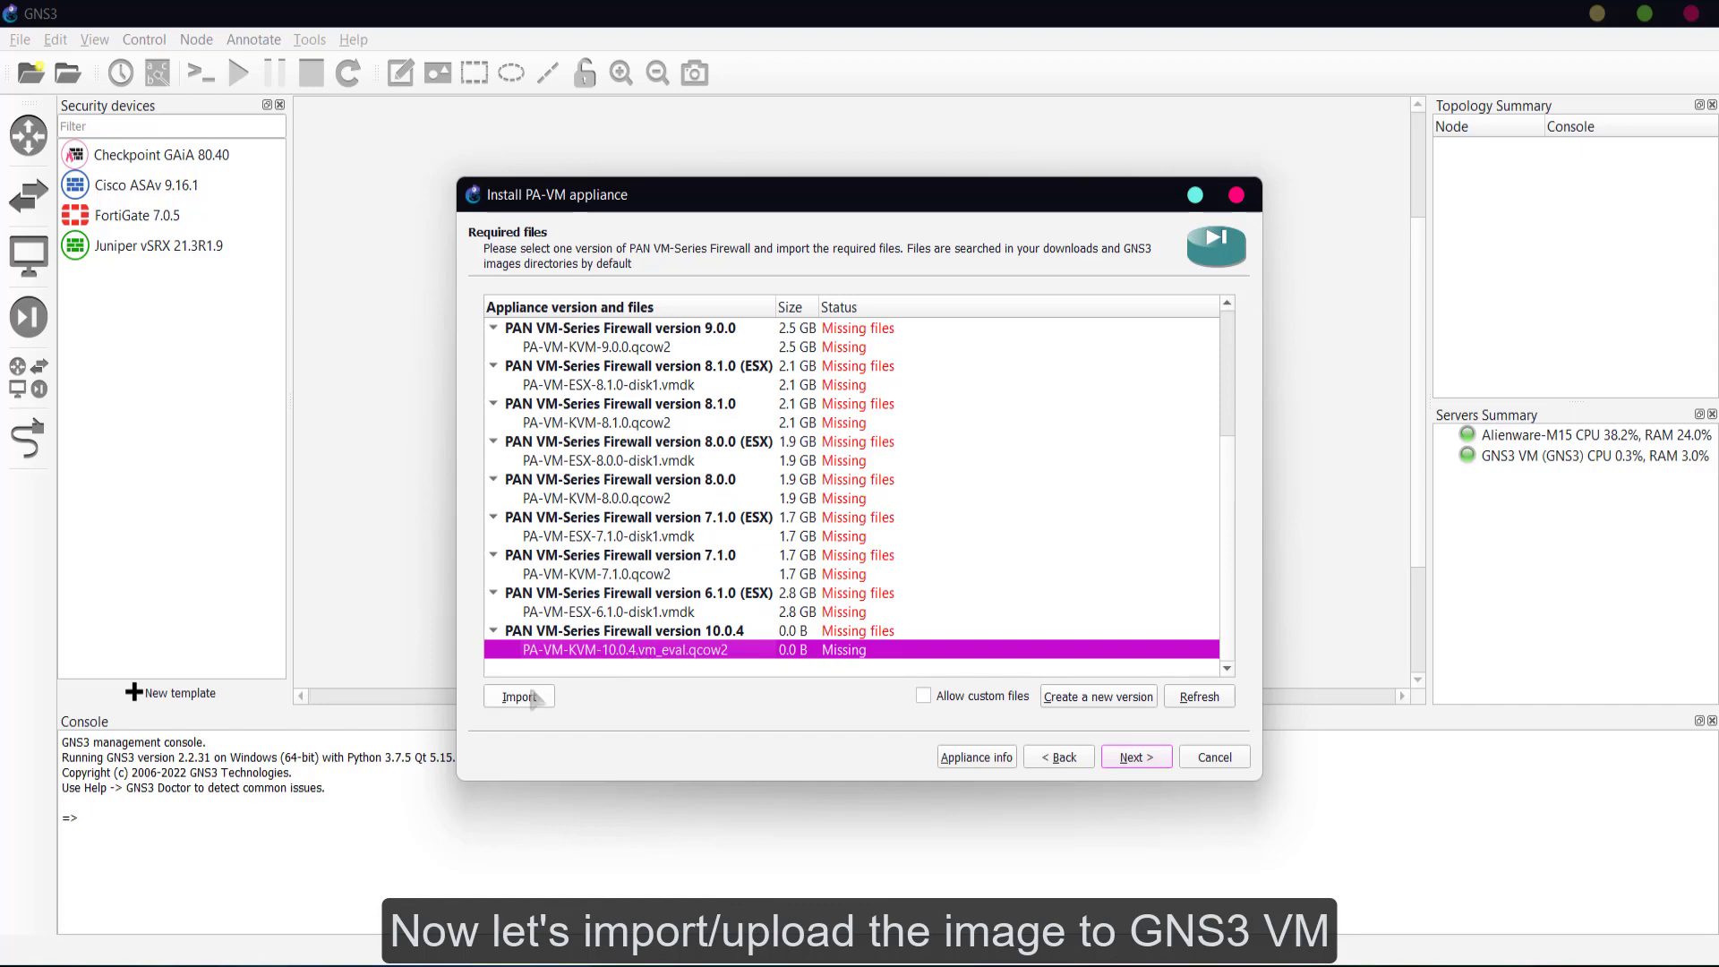
pyautogui.click(506, 697)
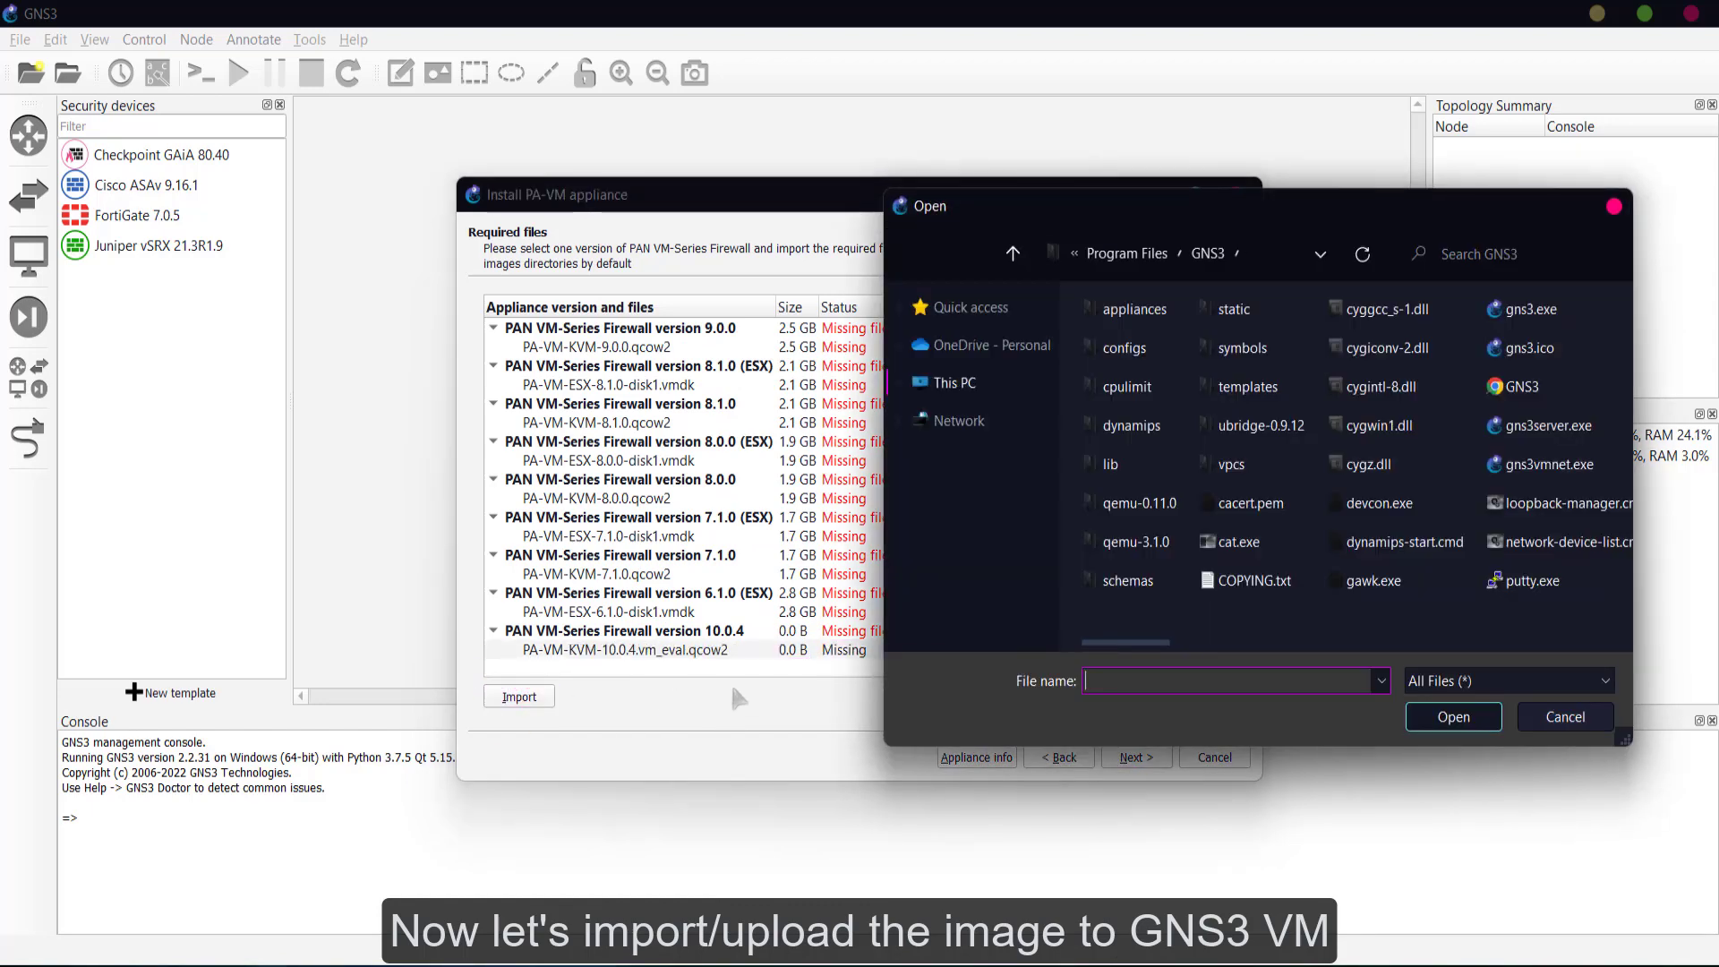
pyautogui.click(997, 306)
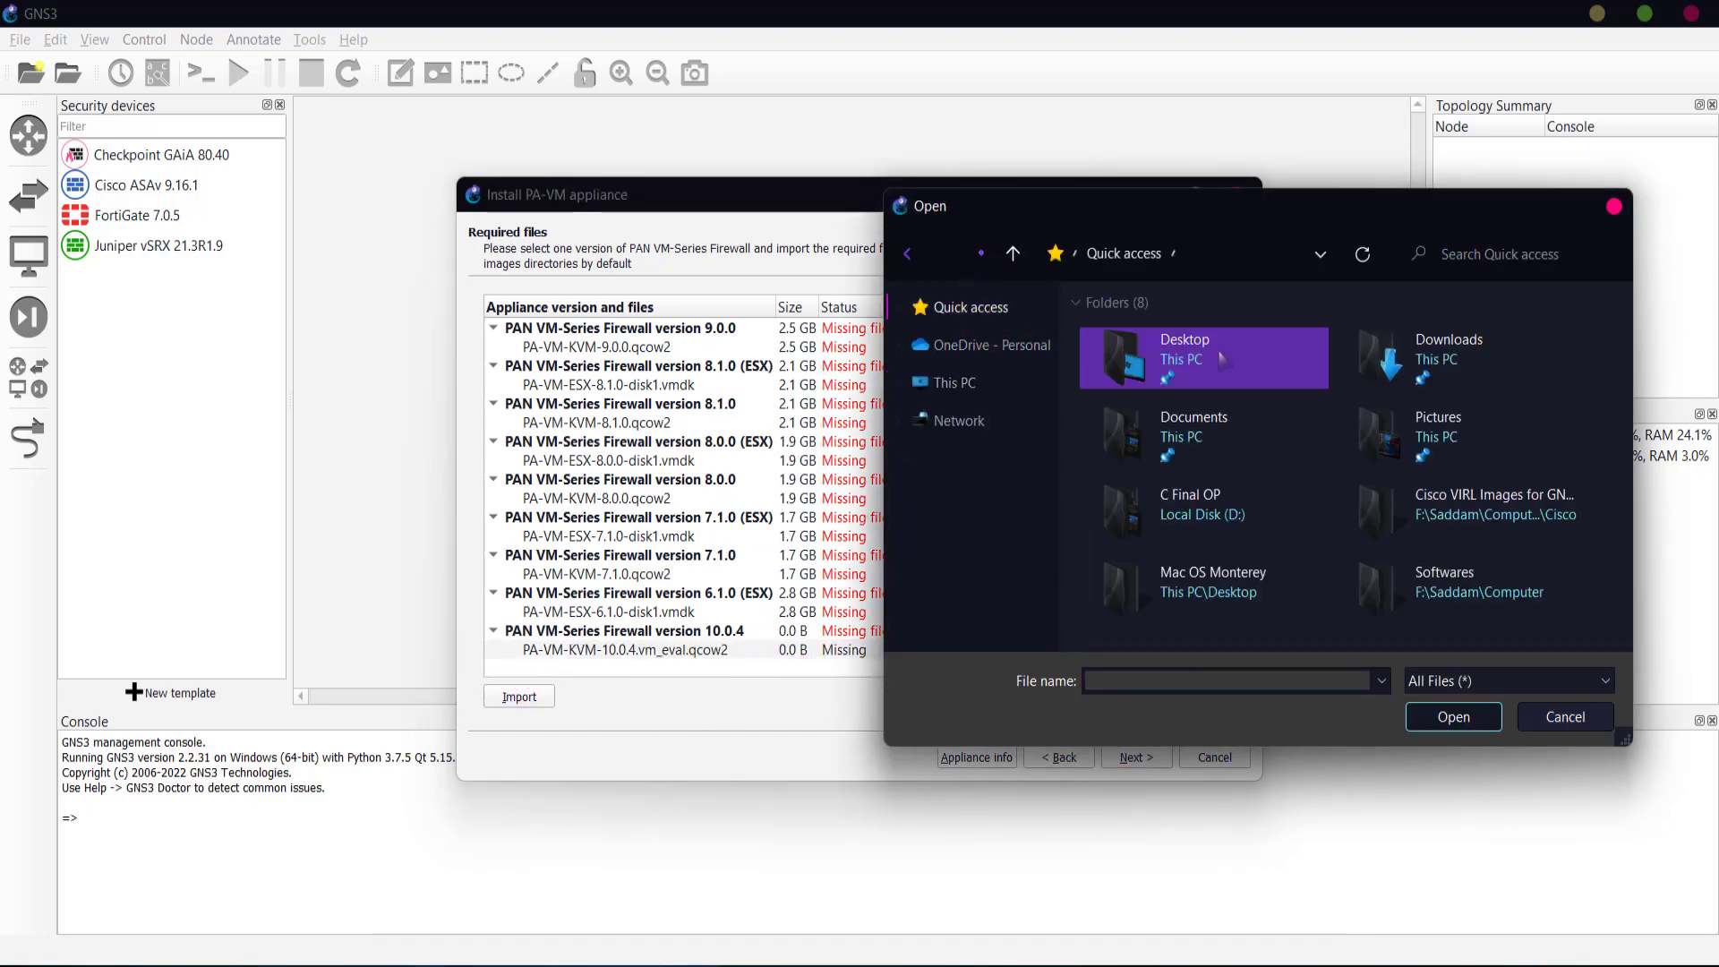
pyautogui.doubleClick(1218, 351)
pyautogui.doubleClick(1132, 361)
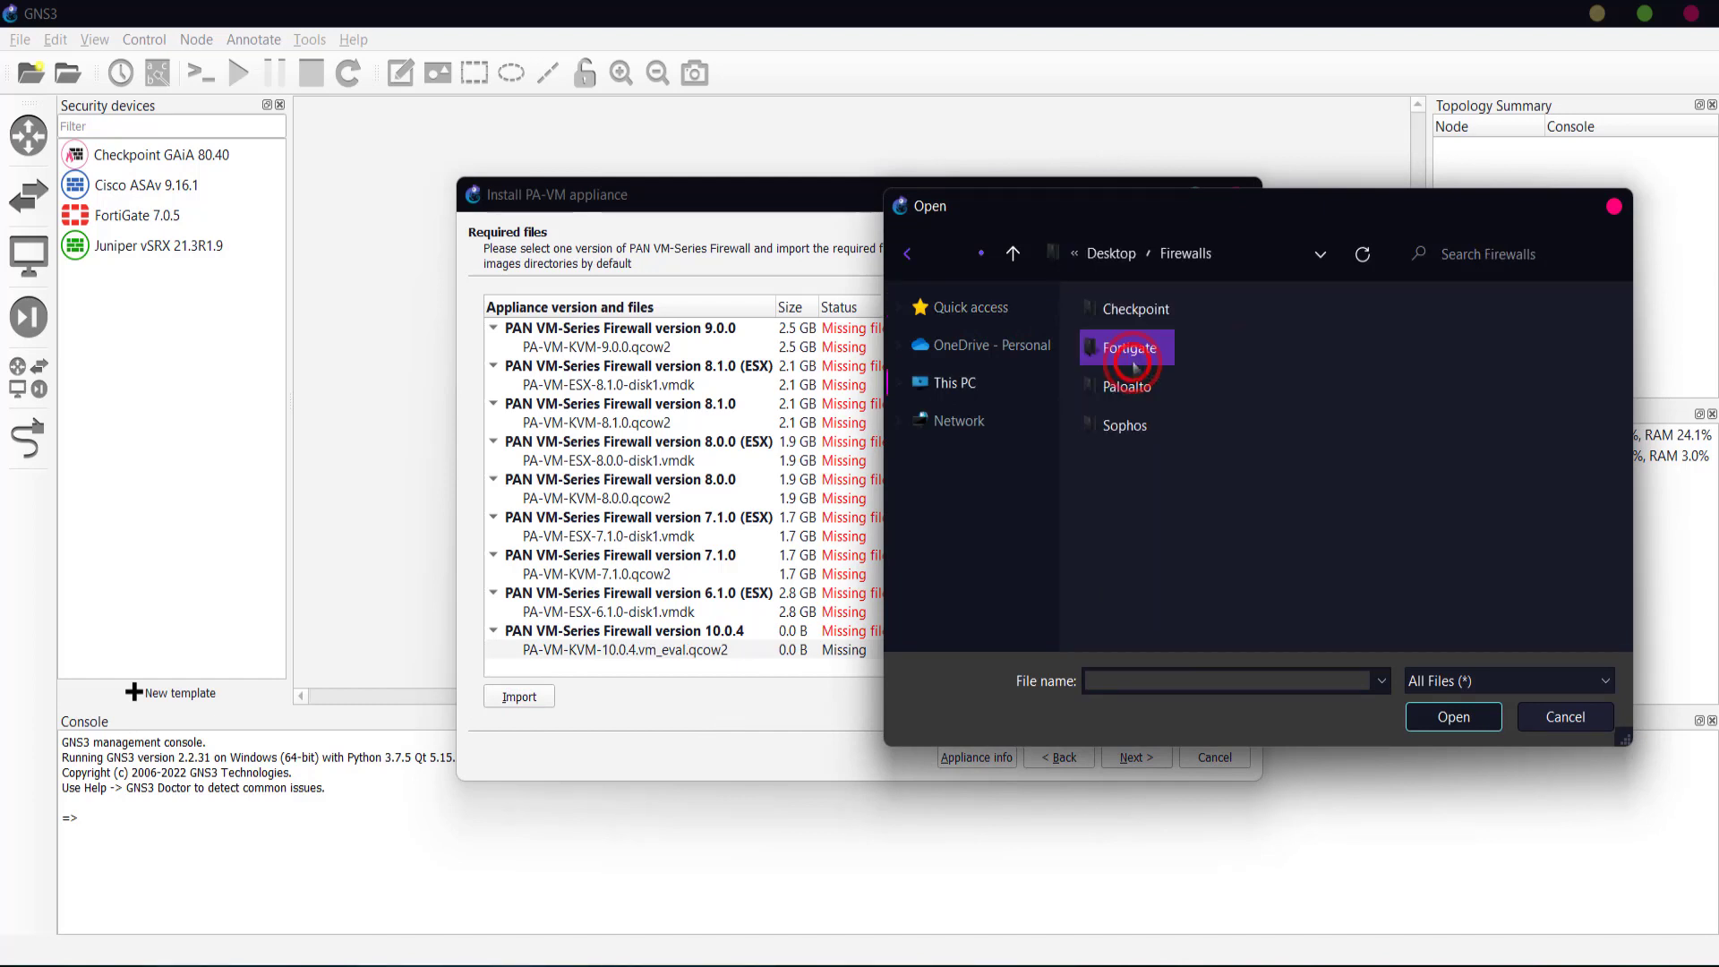
pyautogui.doubleClick(1142, 381)
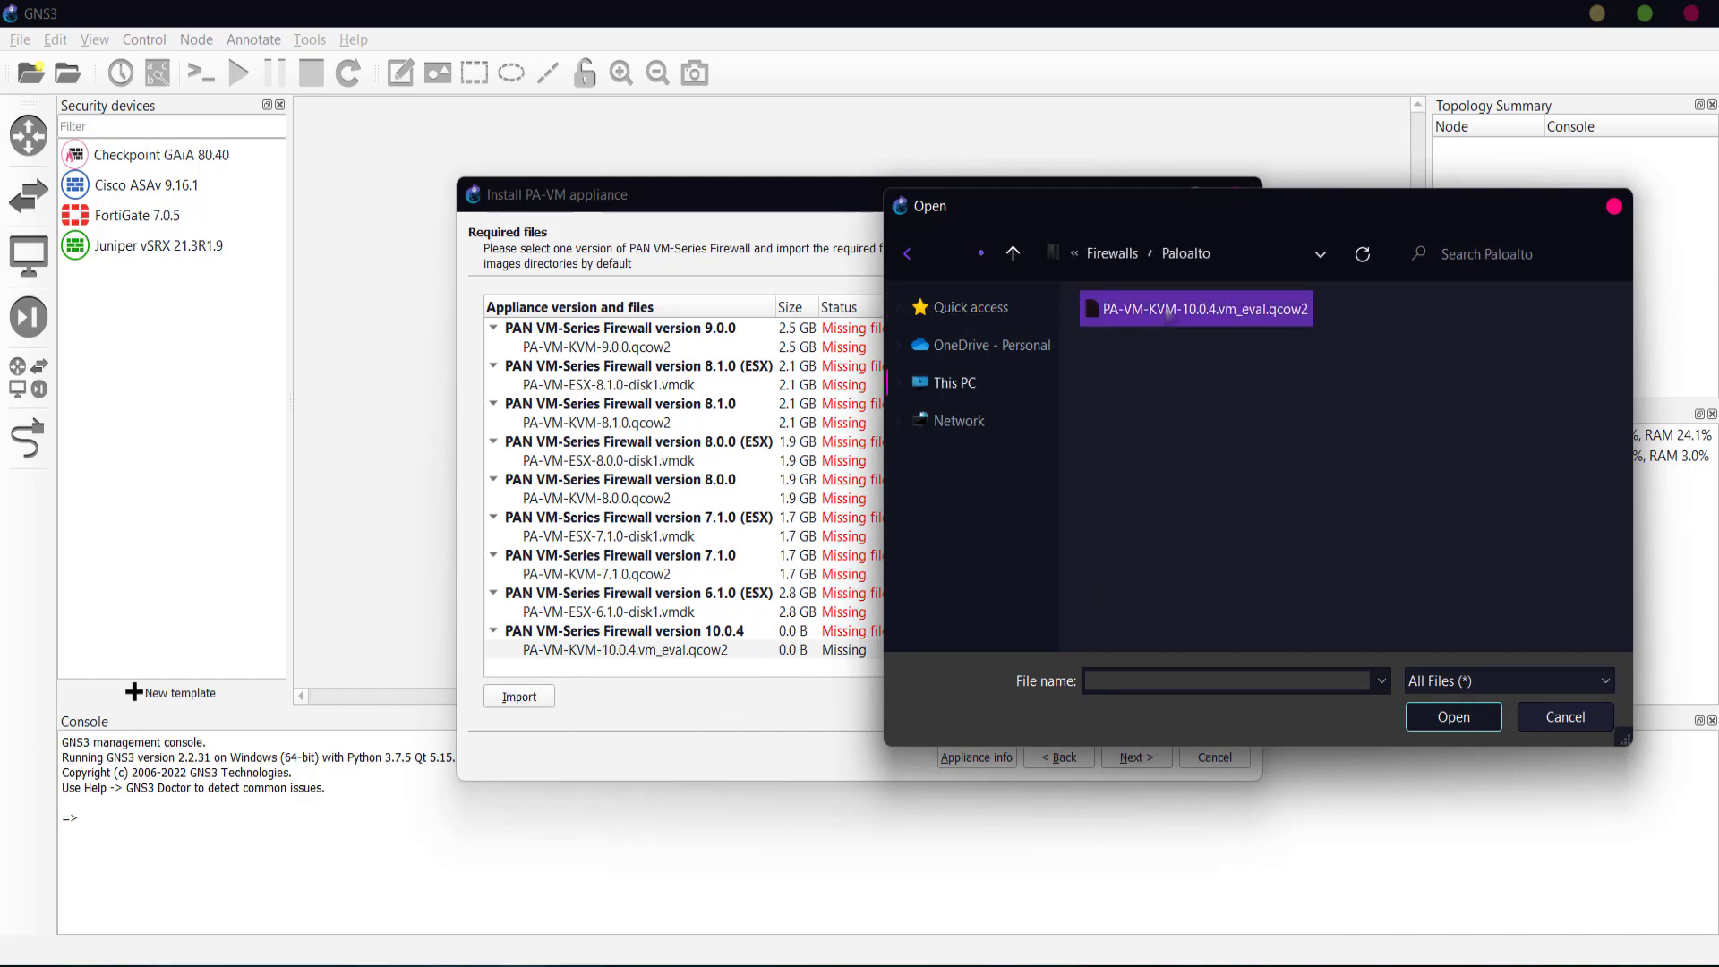
pyautogui.click(1167, 308)
pyautogui.click(1457, 717)
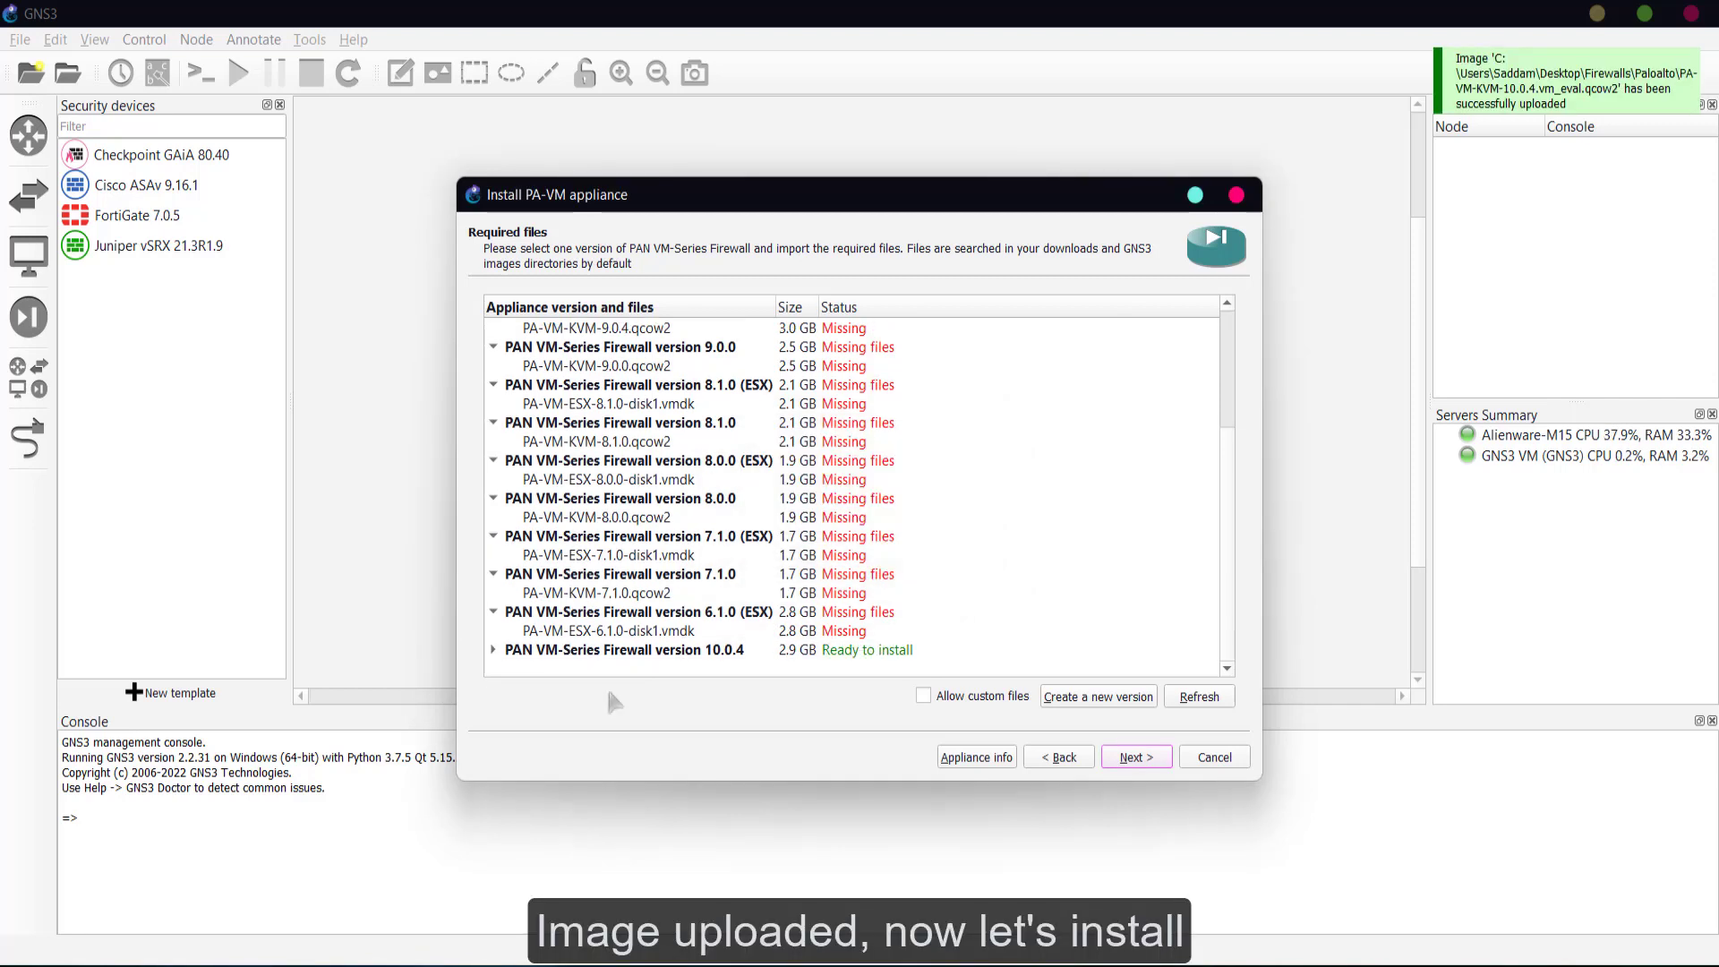
# - Install version 10.0.4, review the default login notes, and finish the wizard
pyautogui.click(494, 651)
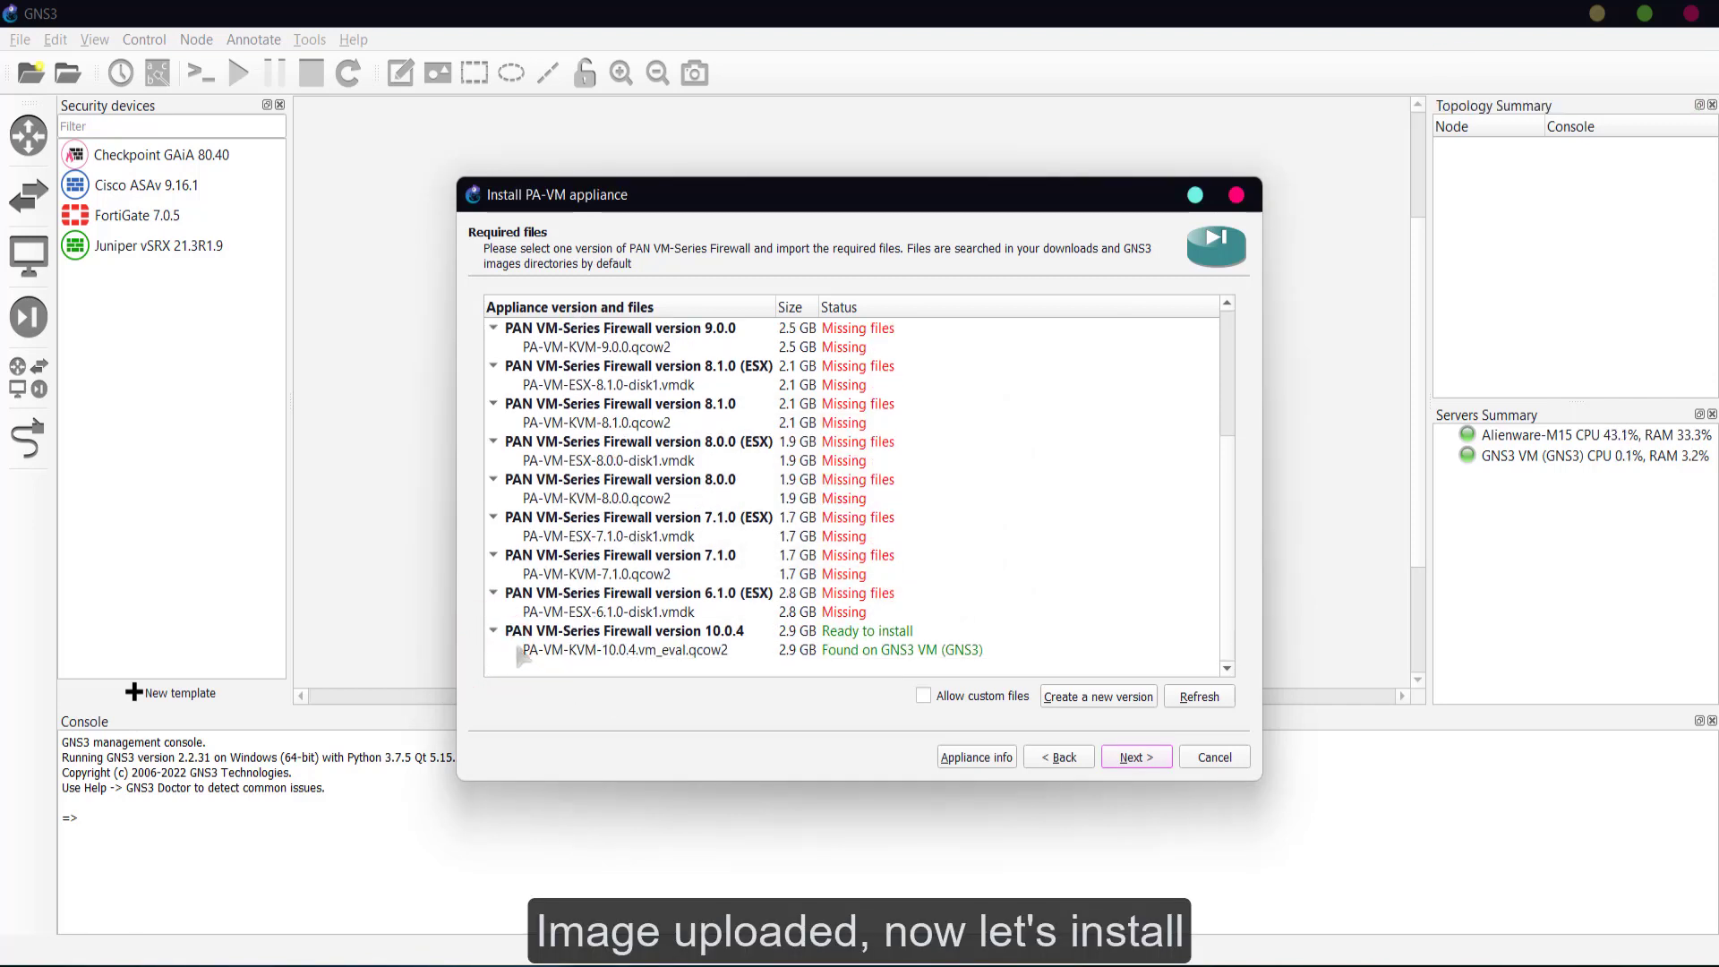
pyautogui.click(815, 633)
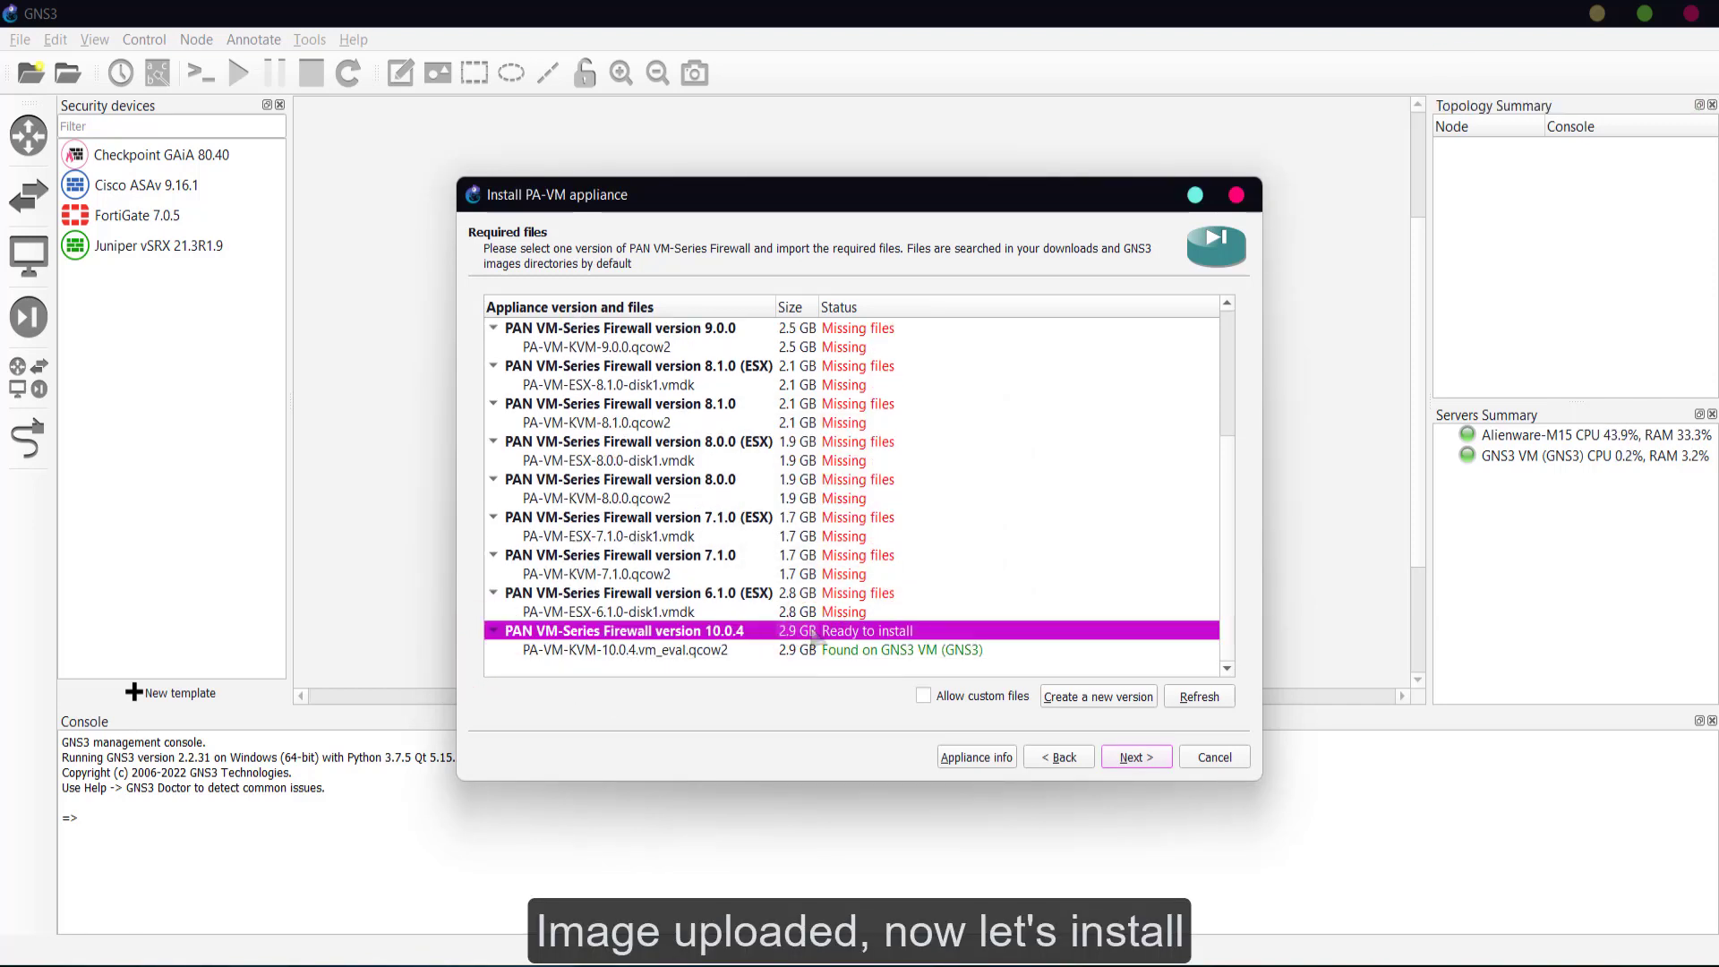
pyautogui.click(1135, 758)
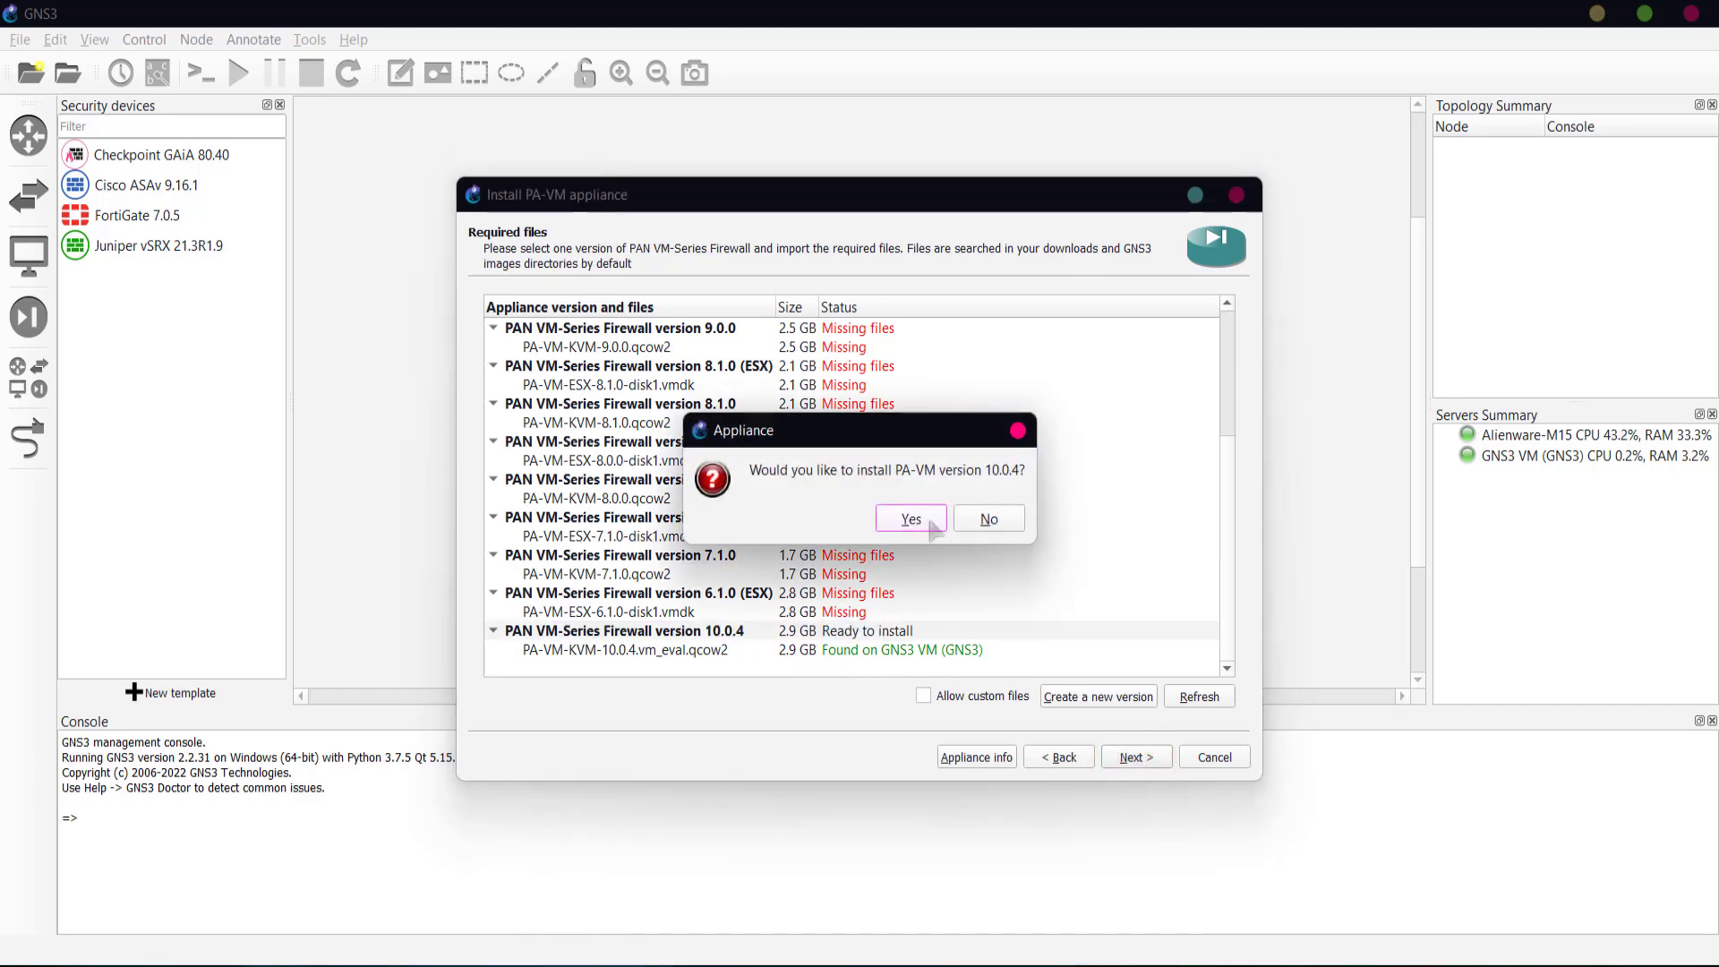
pyautogui.click(915, 519)
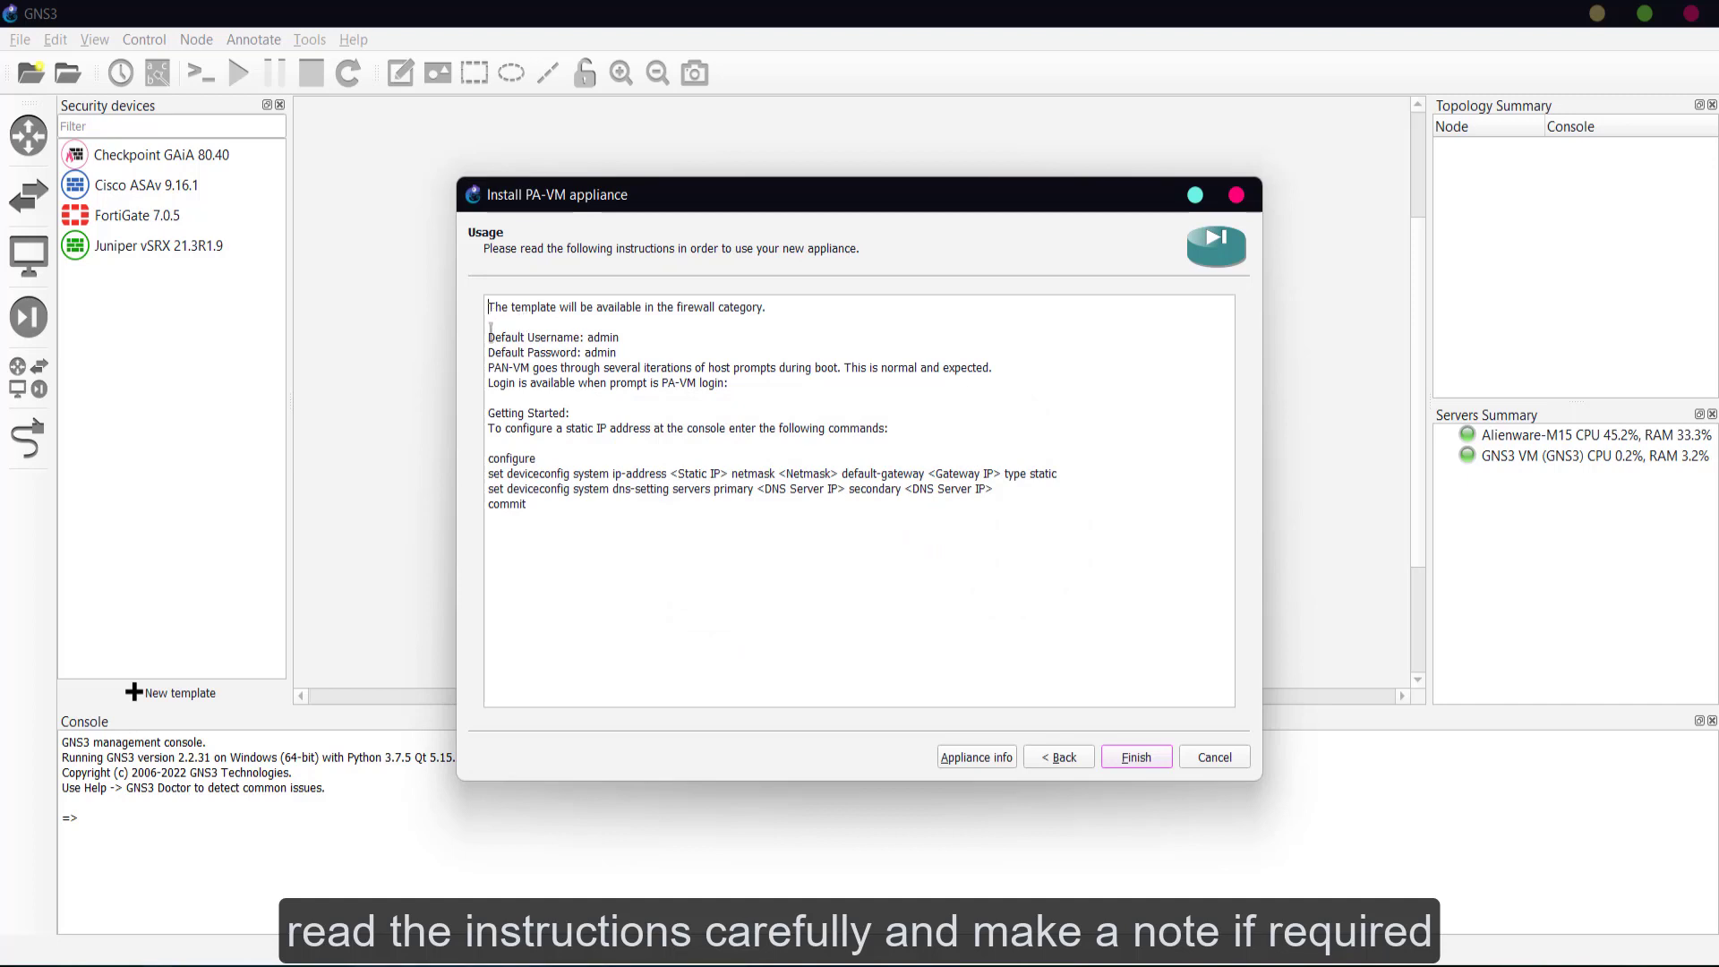
pyautogui.moveTo(489, 337); pyautogui.dragTo(965, 517)
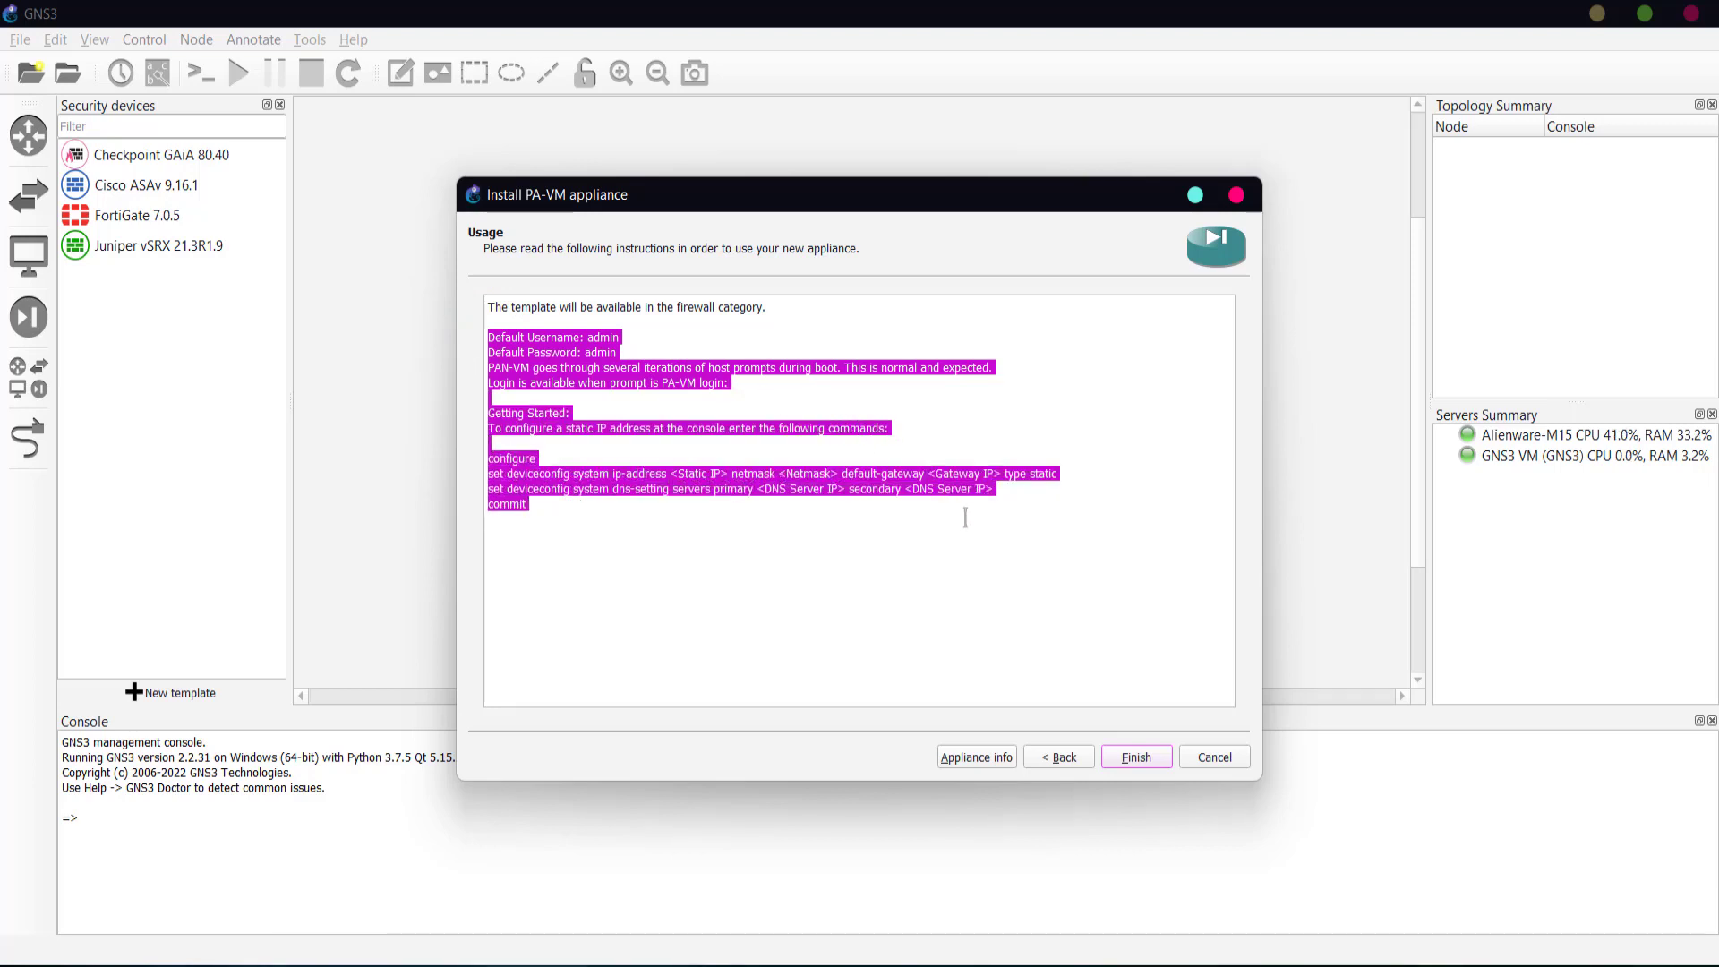
pyautogui.click(1136, 759)
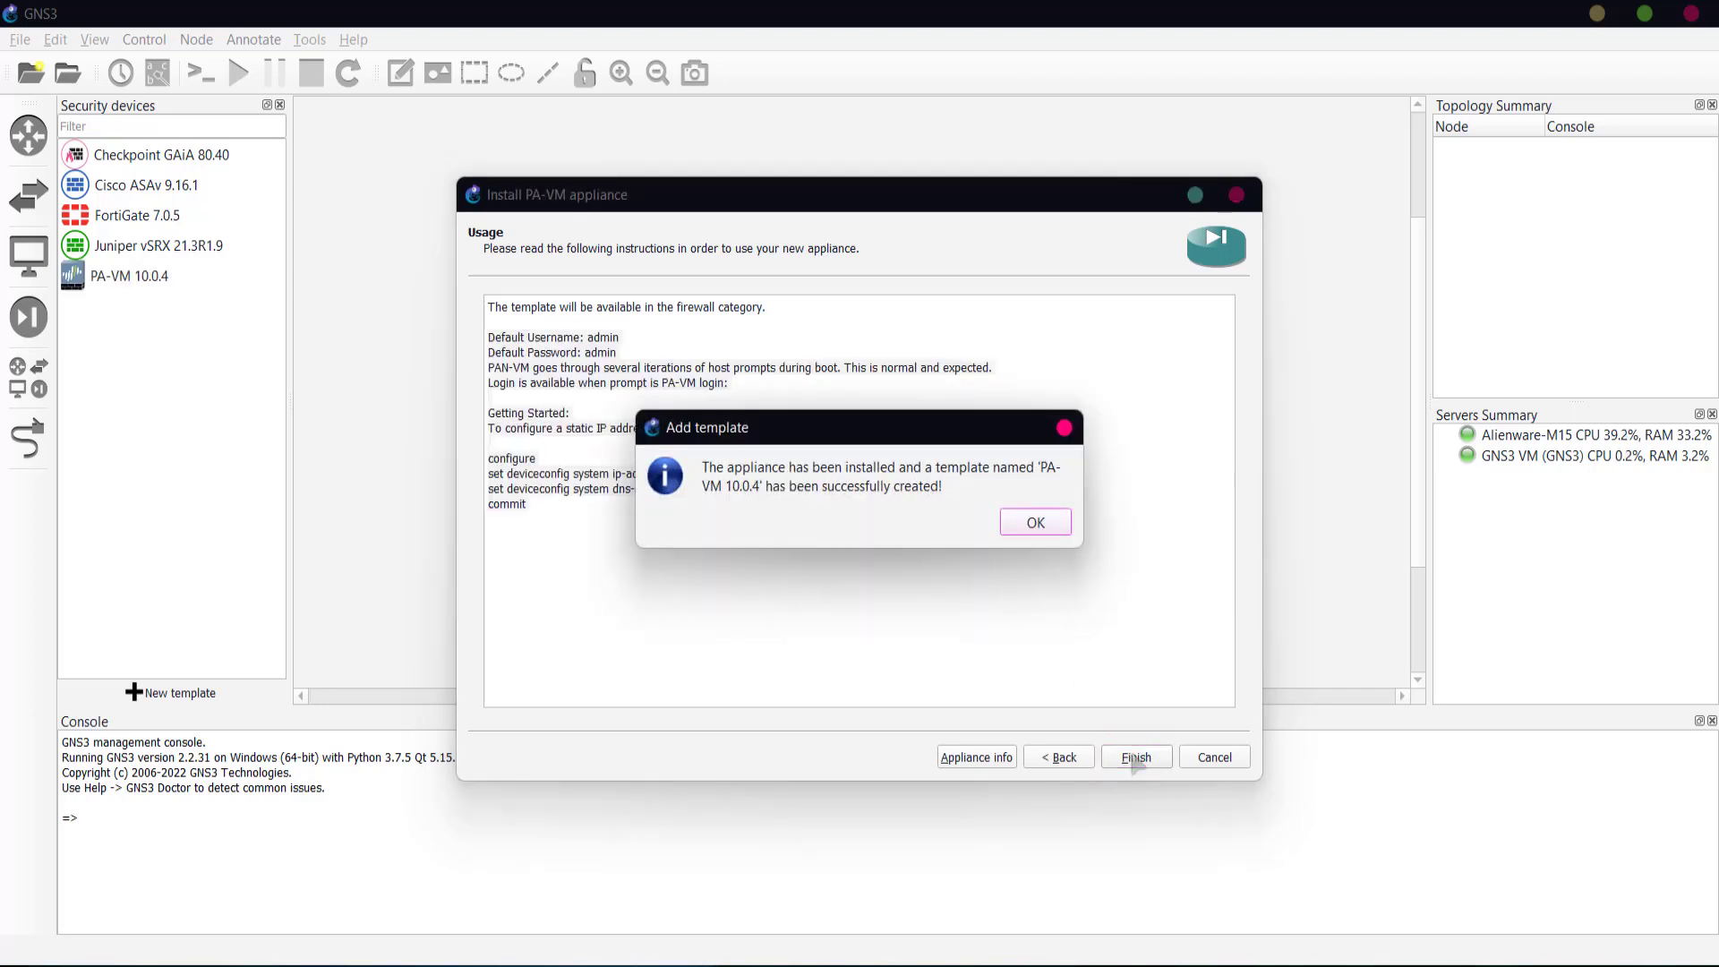
pyautogui.click(1037, 523)
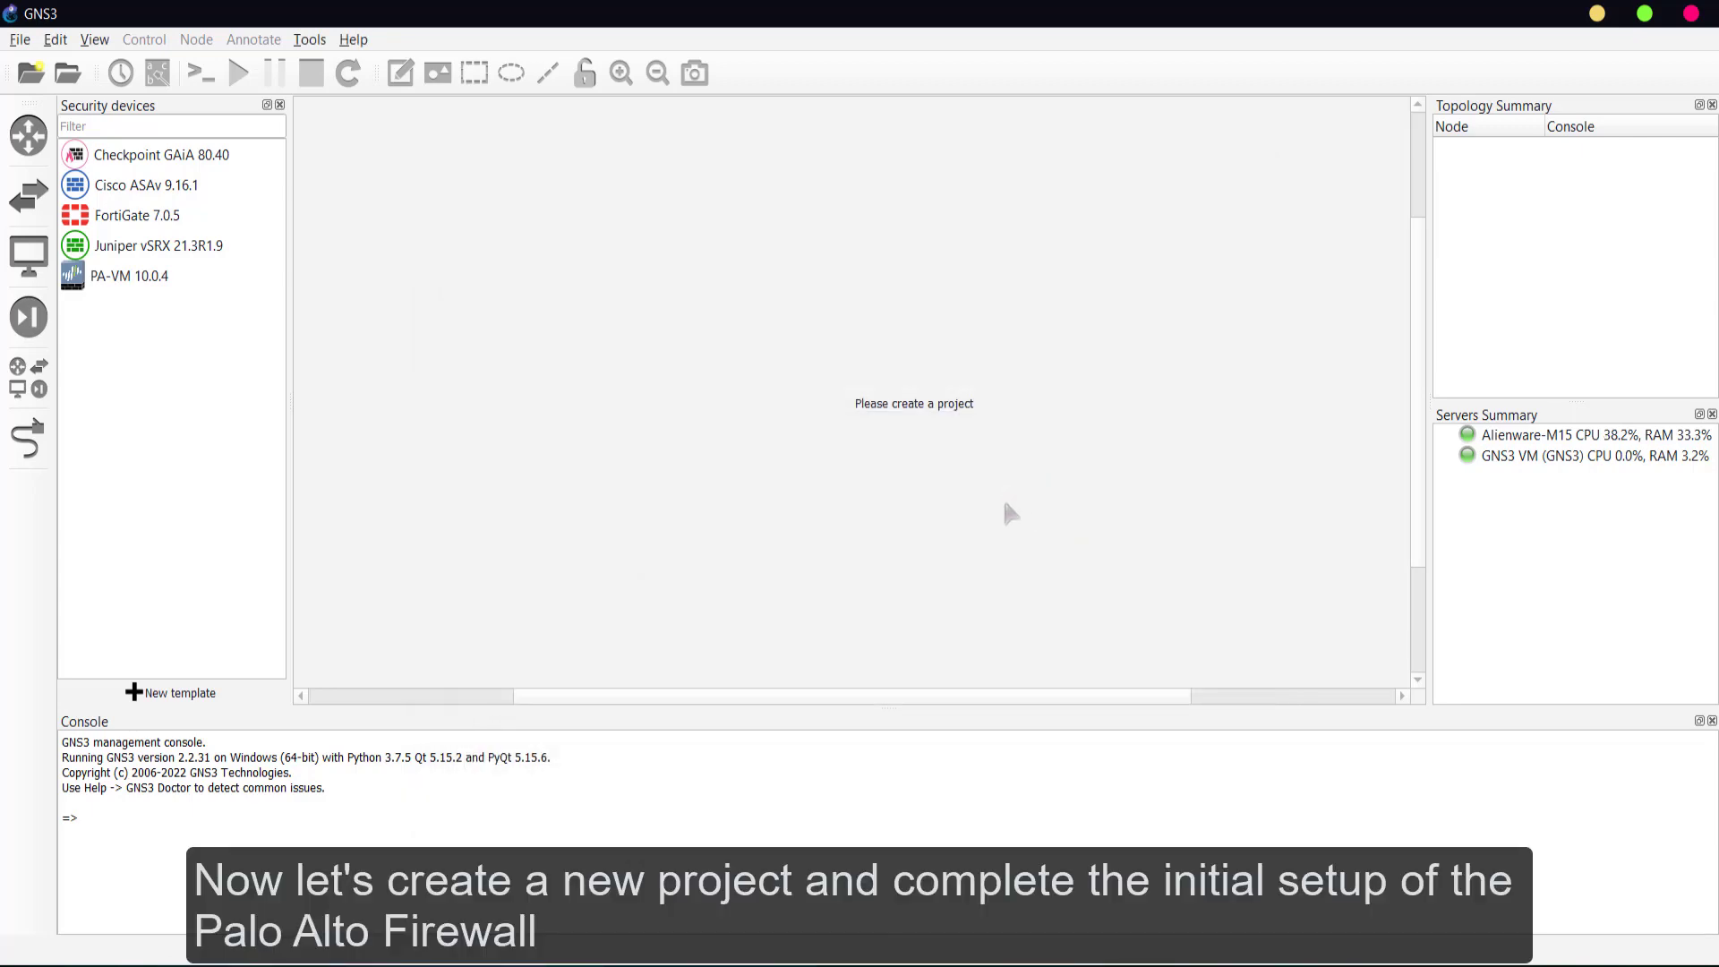
# - Start a blank project, replace the default name with 'Paloalto Test', and create it
pyautogui.click(31, 73)
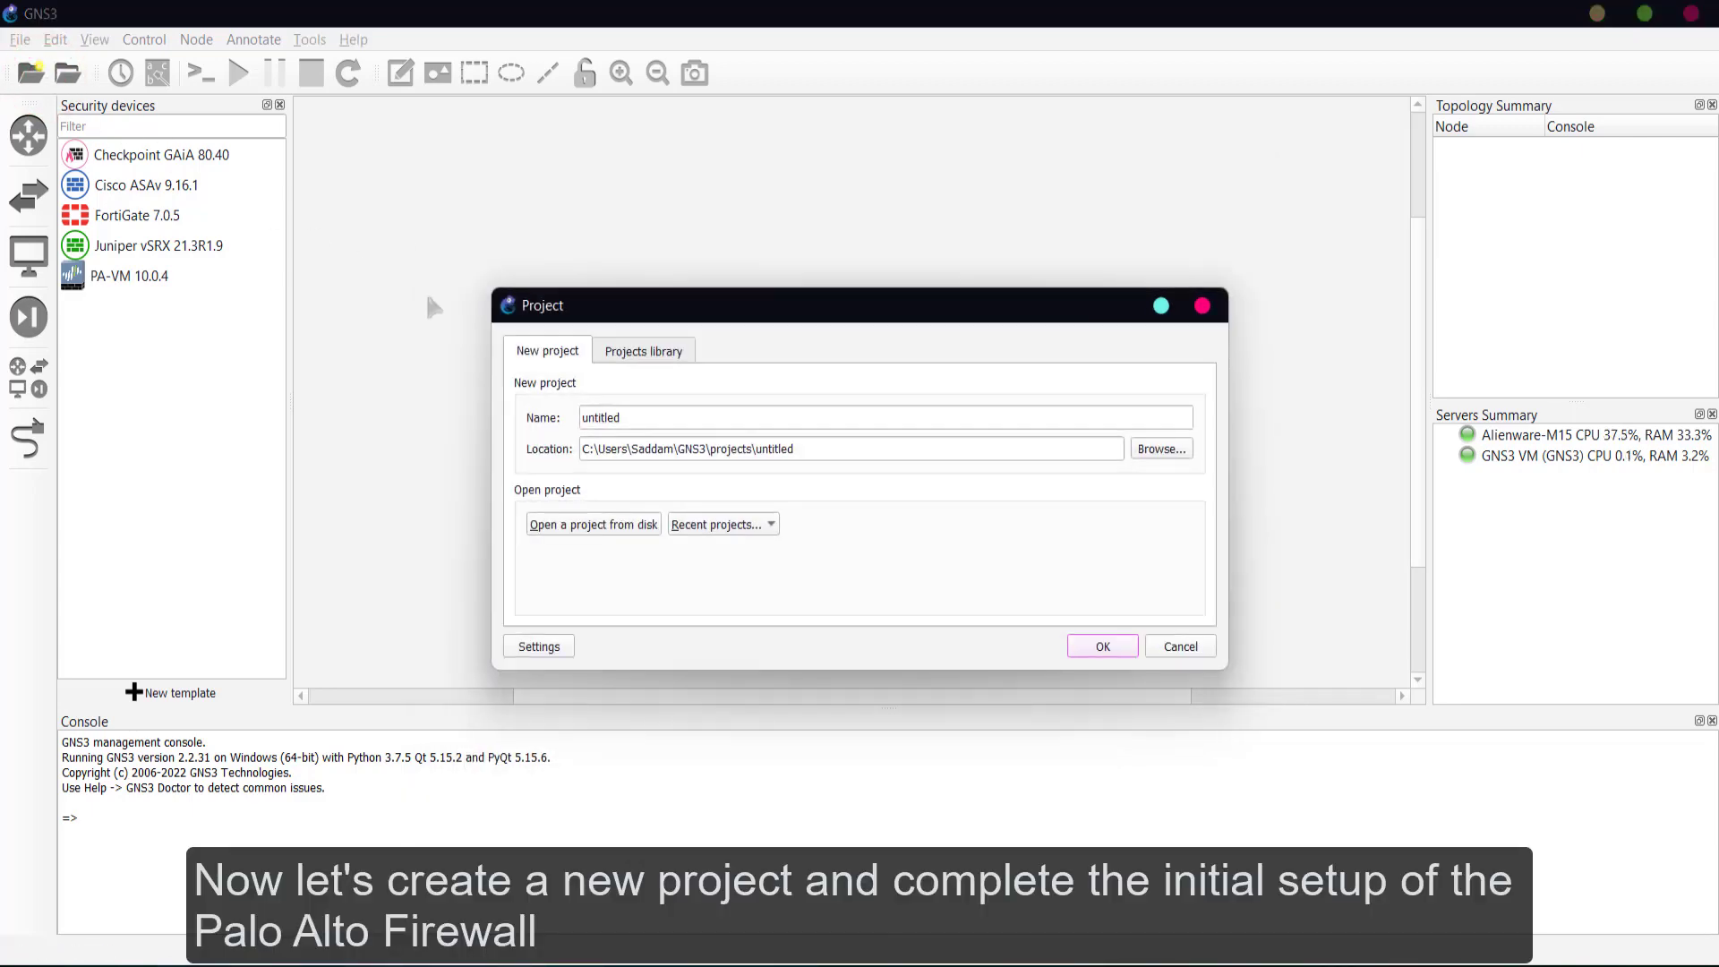
pyautogui.doubleClick(616, 410)
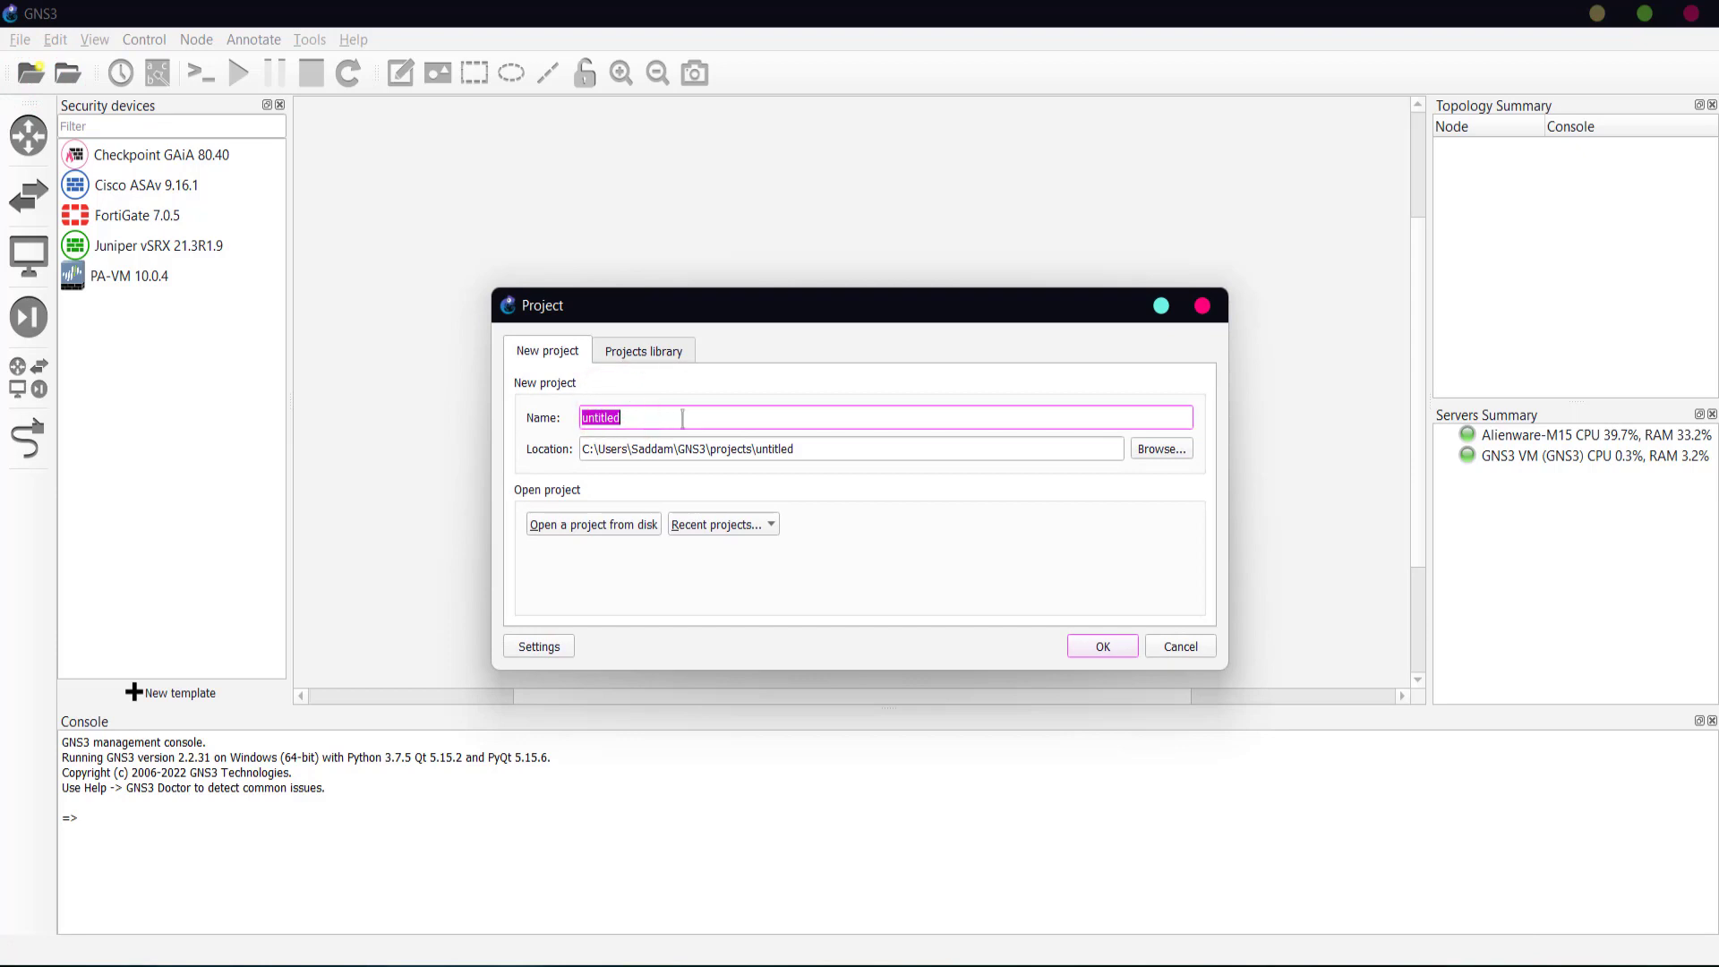
pyautogui.write('Pa')
pyautogui.write('loalto Test')
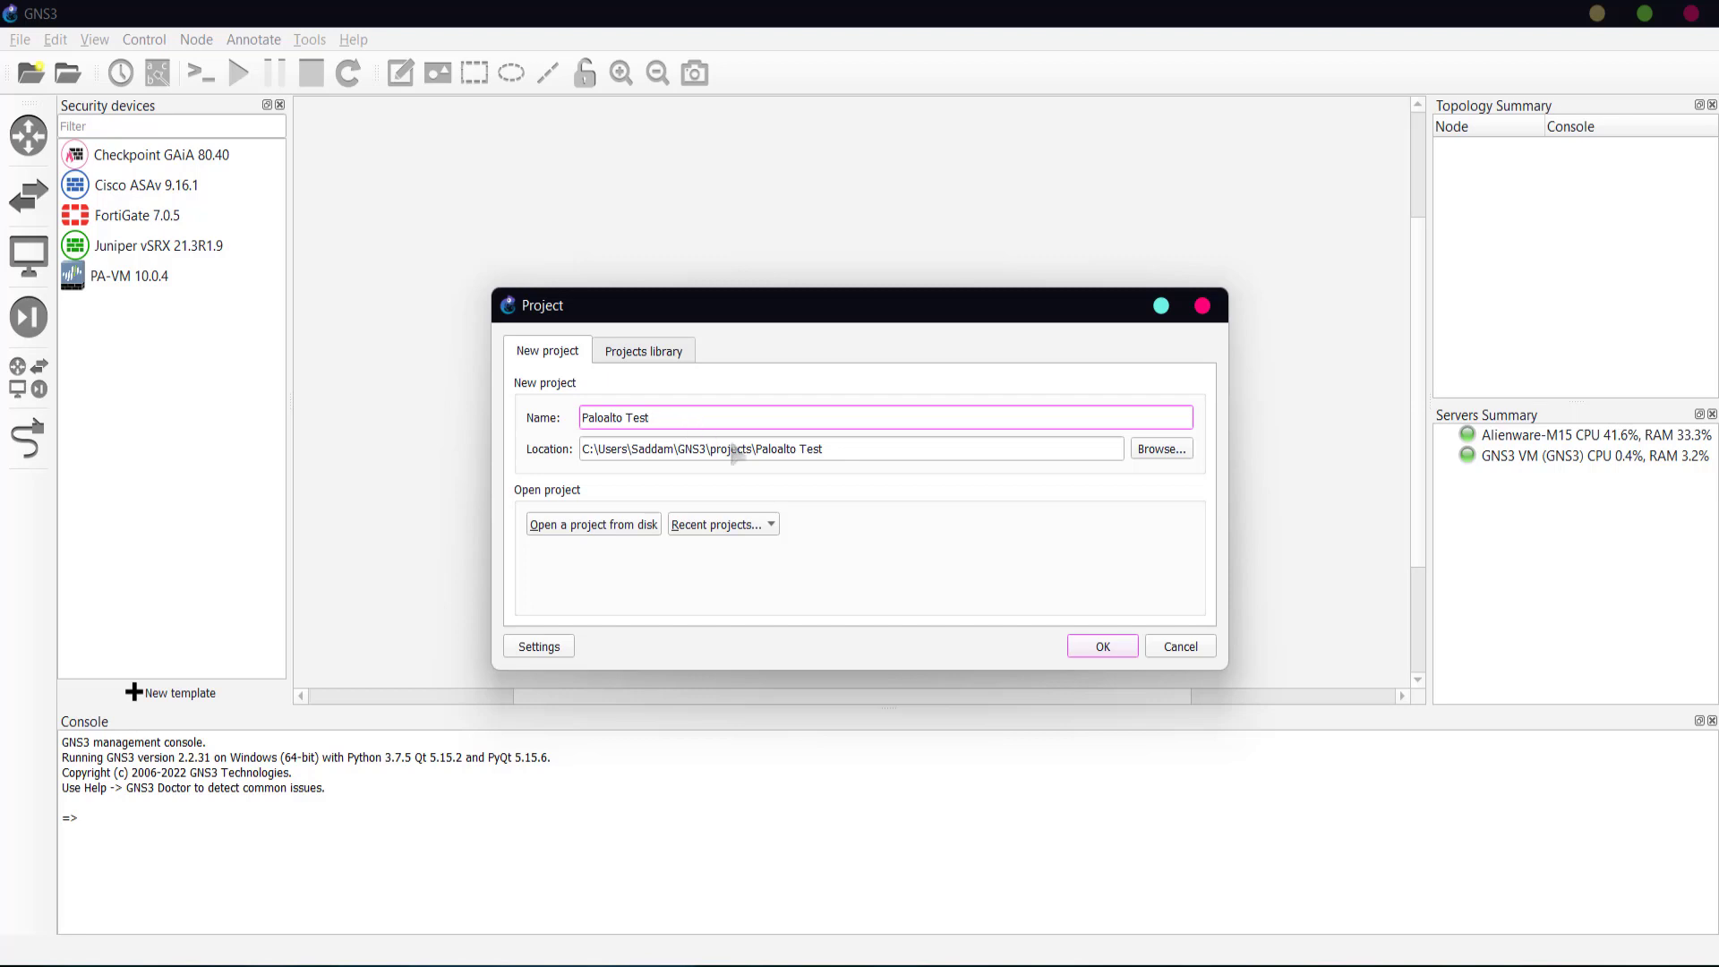
pyautogui.click(1104, 646)
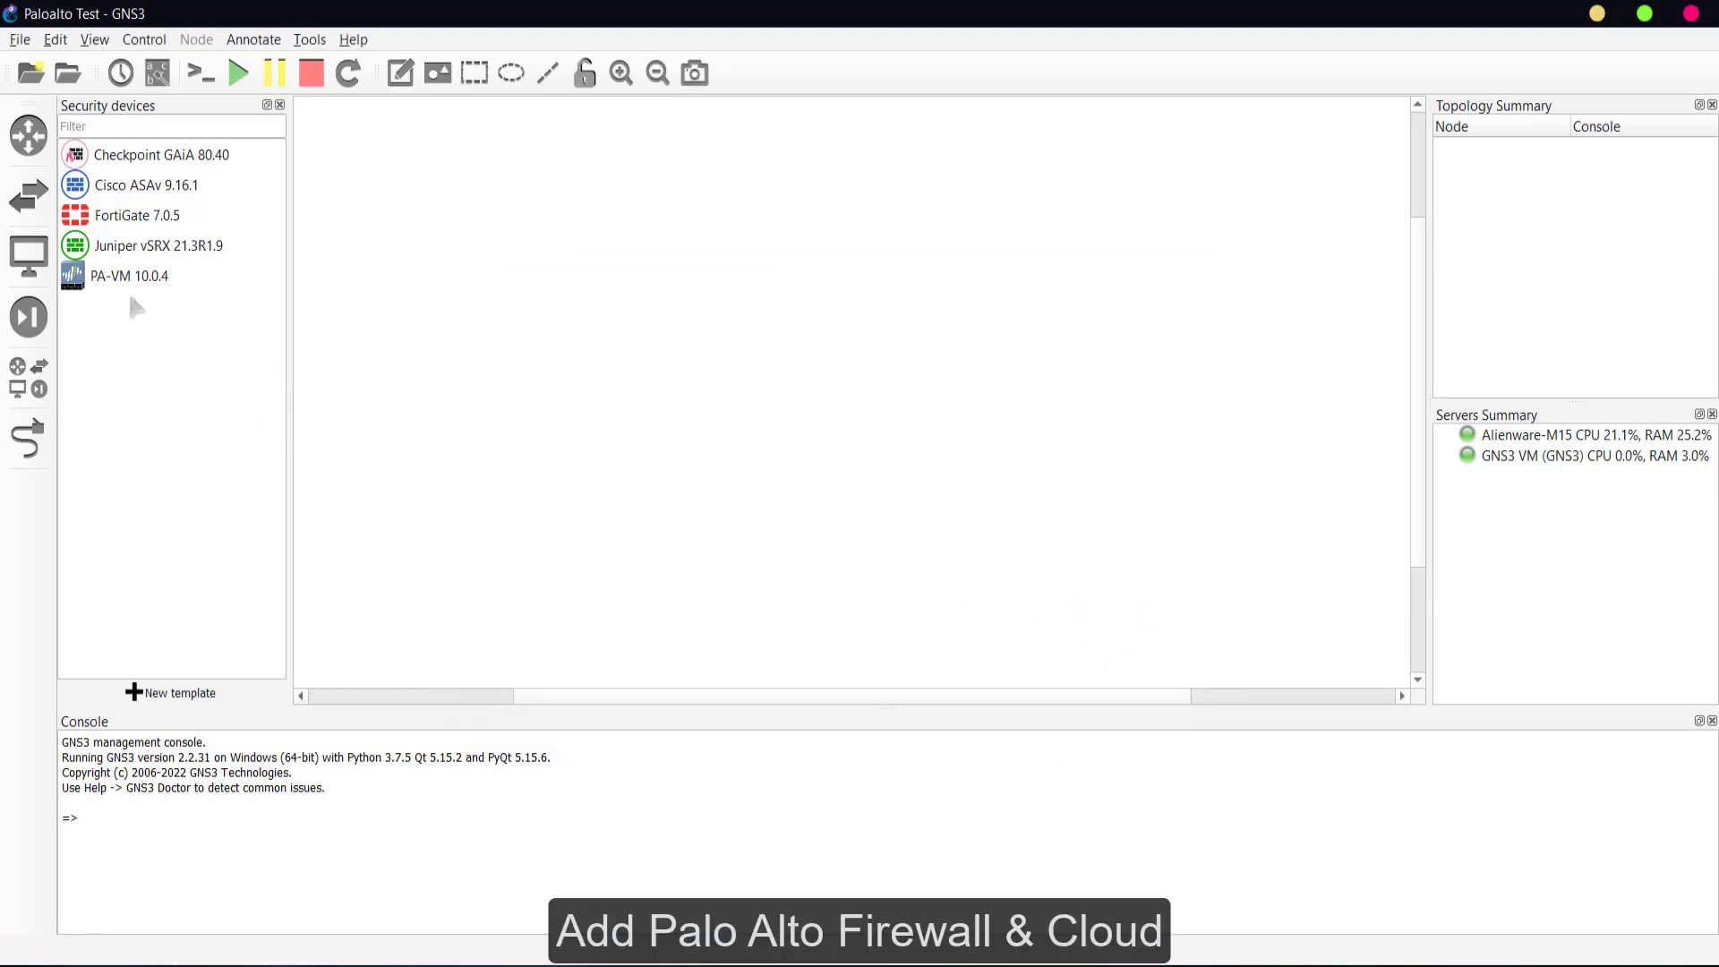
# - Drop a PA-VM 10.0.4 node and a Cloud node on the canvas, placing Cloud1 top-left
pyautogui.moveTo(70, 285); pyautogui.dragTo(452, 540)
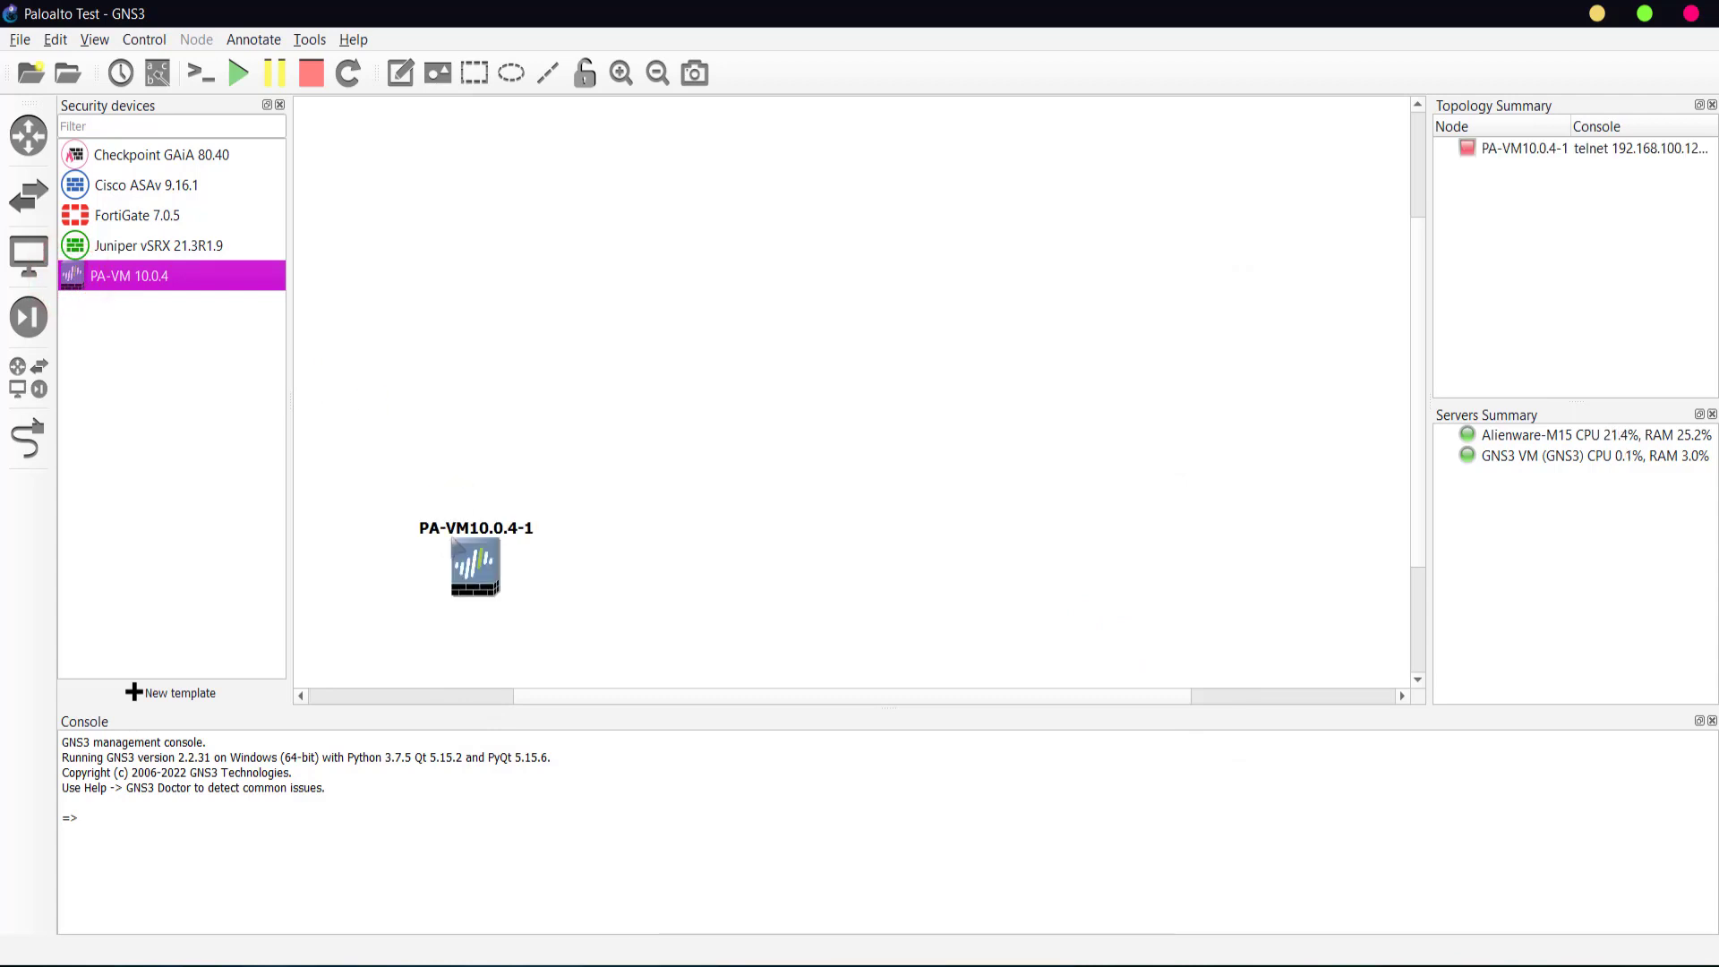
pyautogui.click(30, 376)
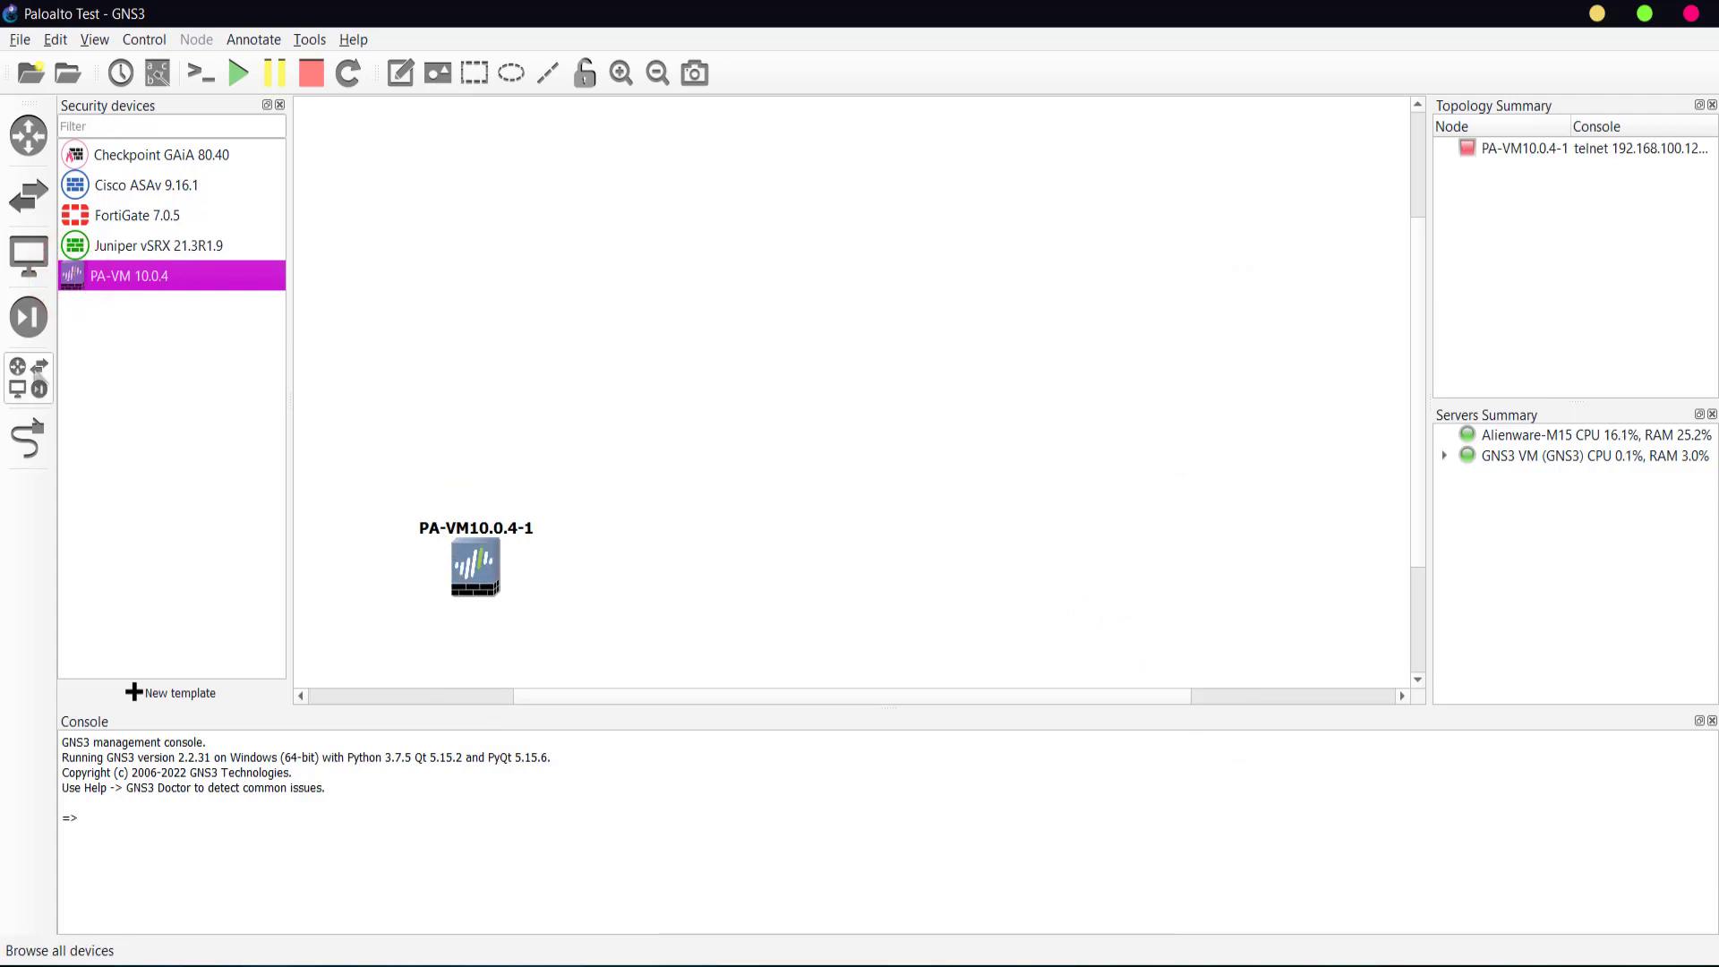
pyautogui.moveTo(109, 351); pyautogui.dragTo(475, 242)
pyautogui.click(824, 528)
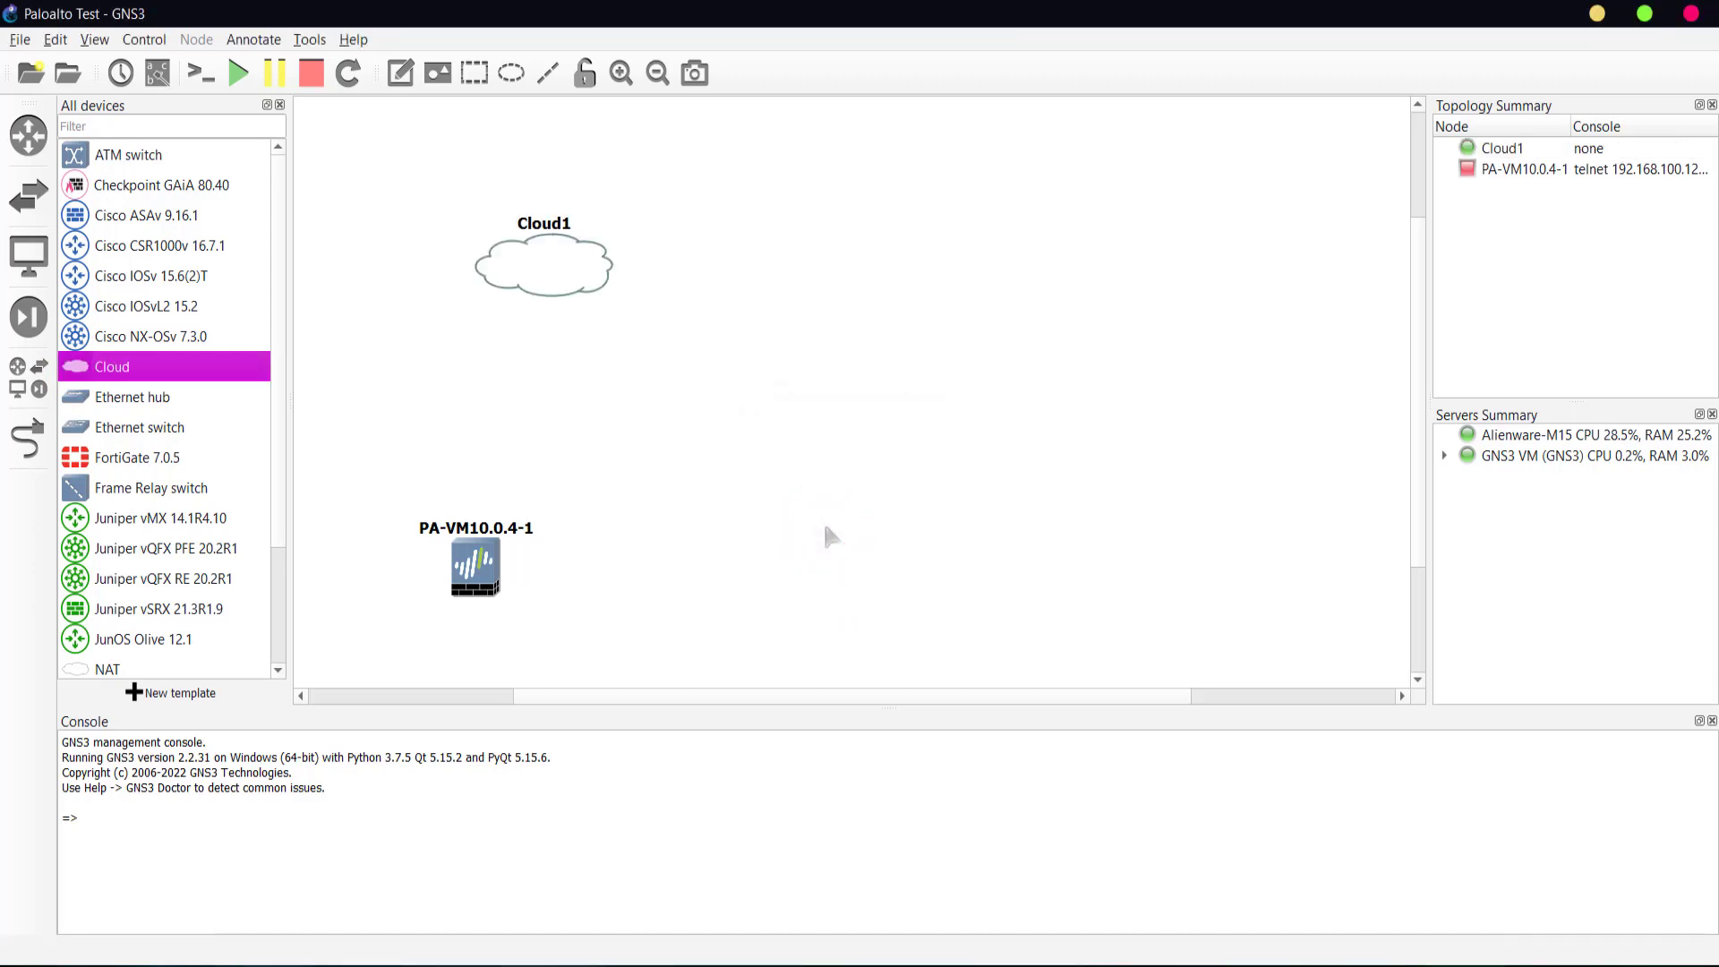
pyautogui.moveTo(537, 277); pyautogui.dragTo(457, 228)
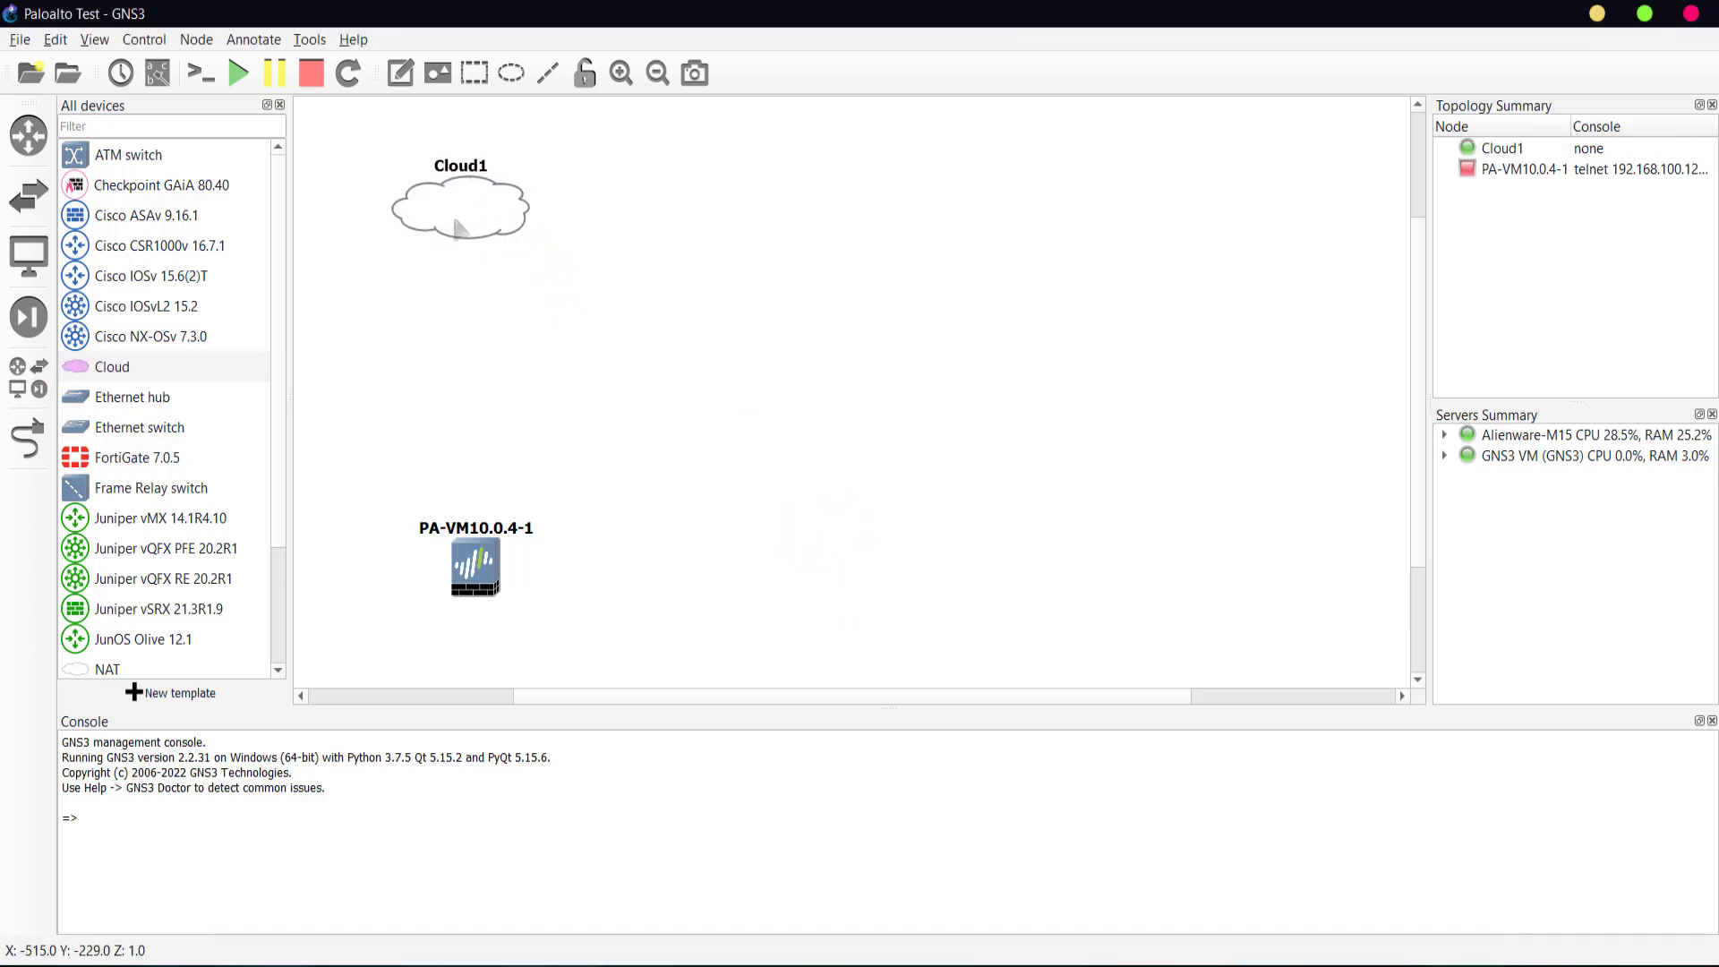
pyautogui.rightClick(458, 216)
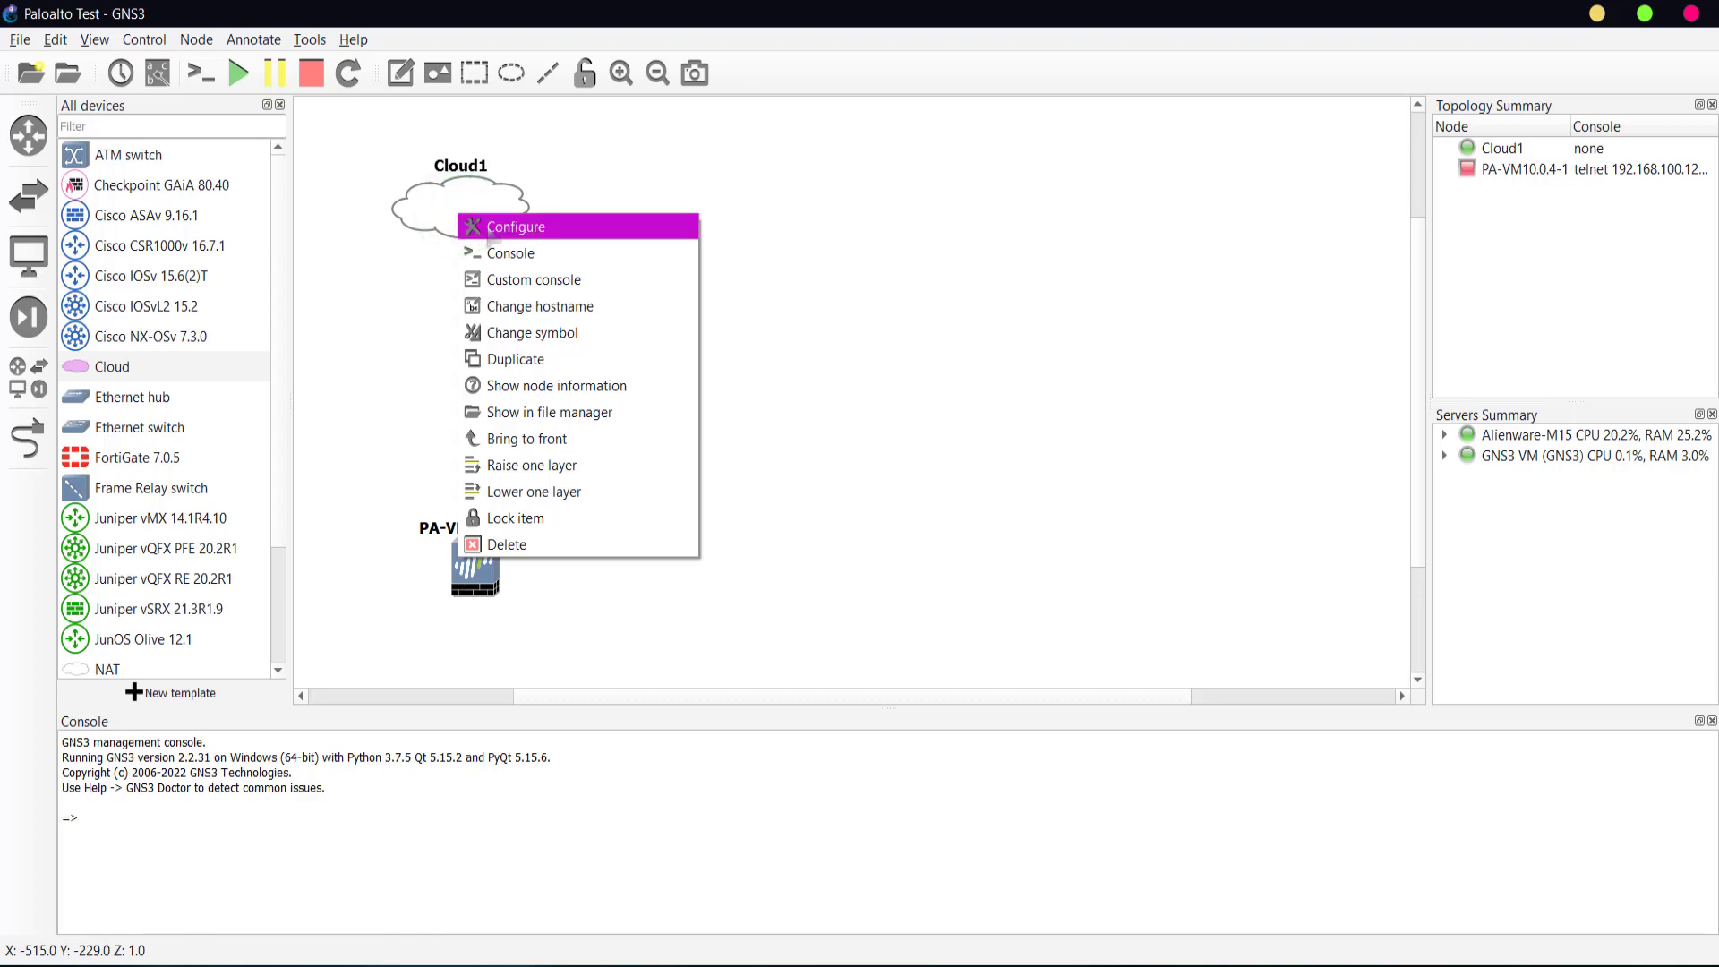
# - Add VMnet1 and VMnet8 to Cloud1, remove the default Ethernet interface, and save
pyautogui.click(490, 230)
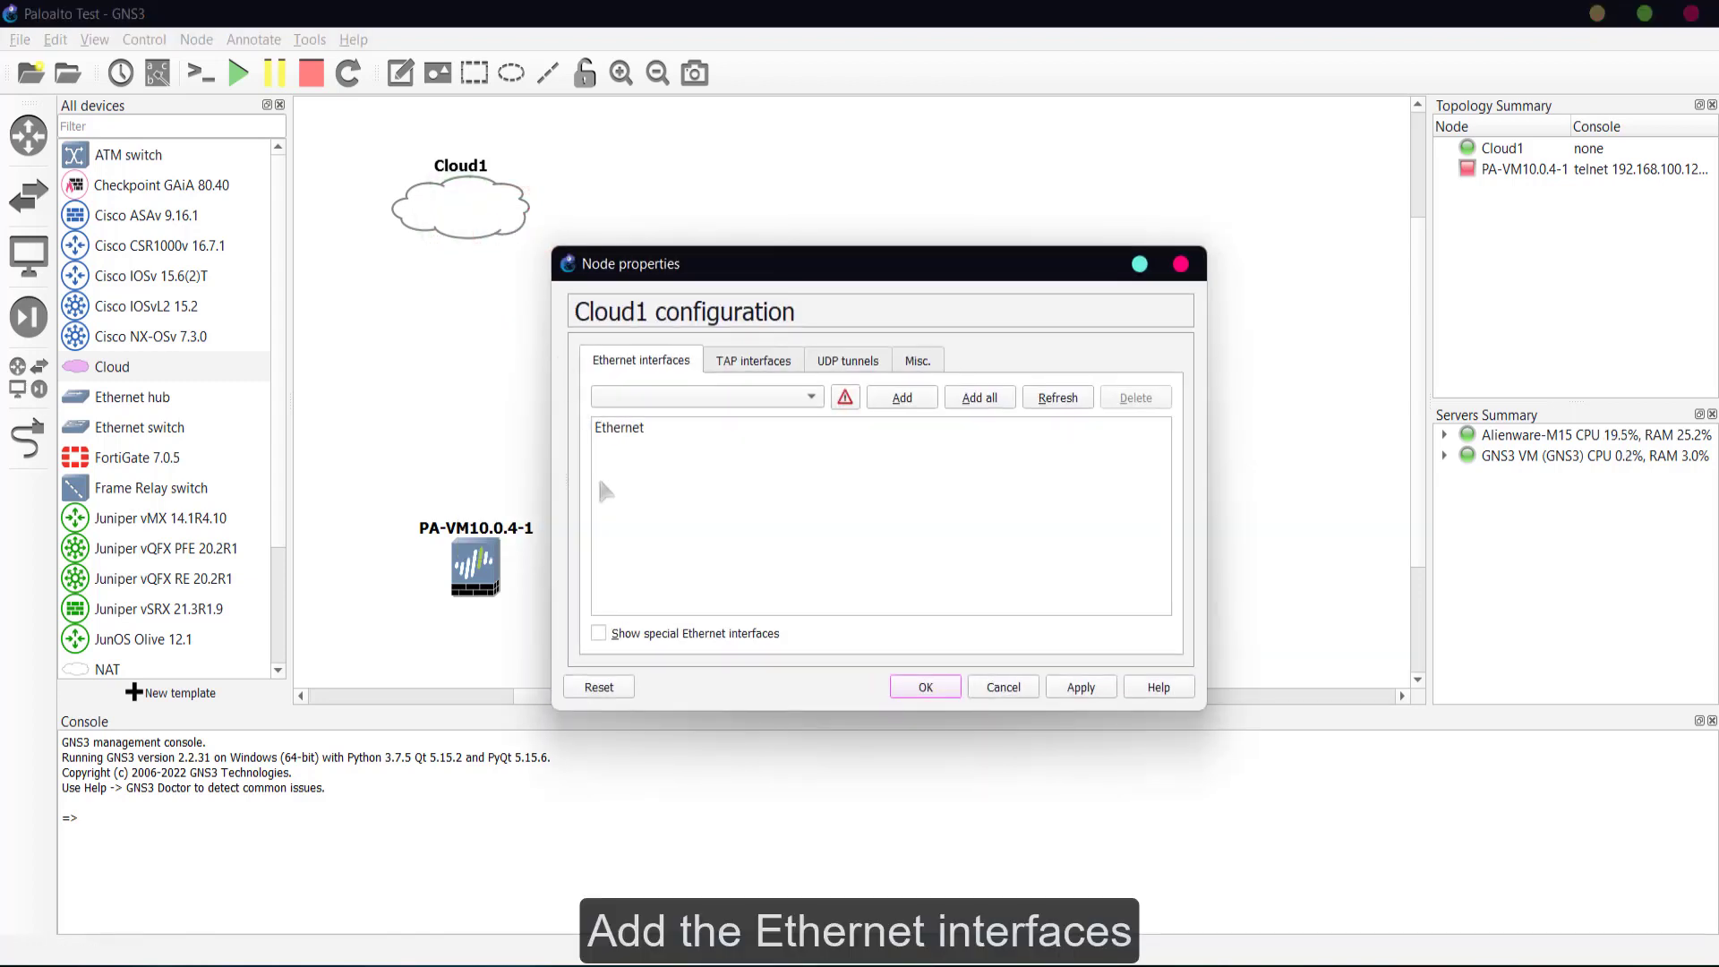
pyautogui.click(651, 635)
pyautogui.click(800, 398)
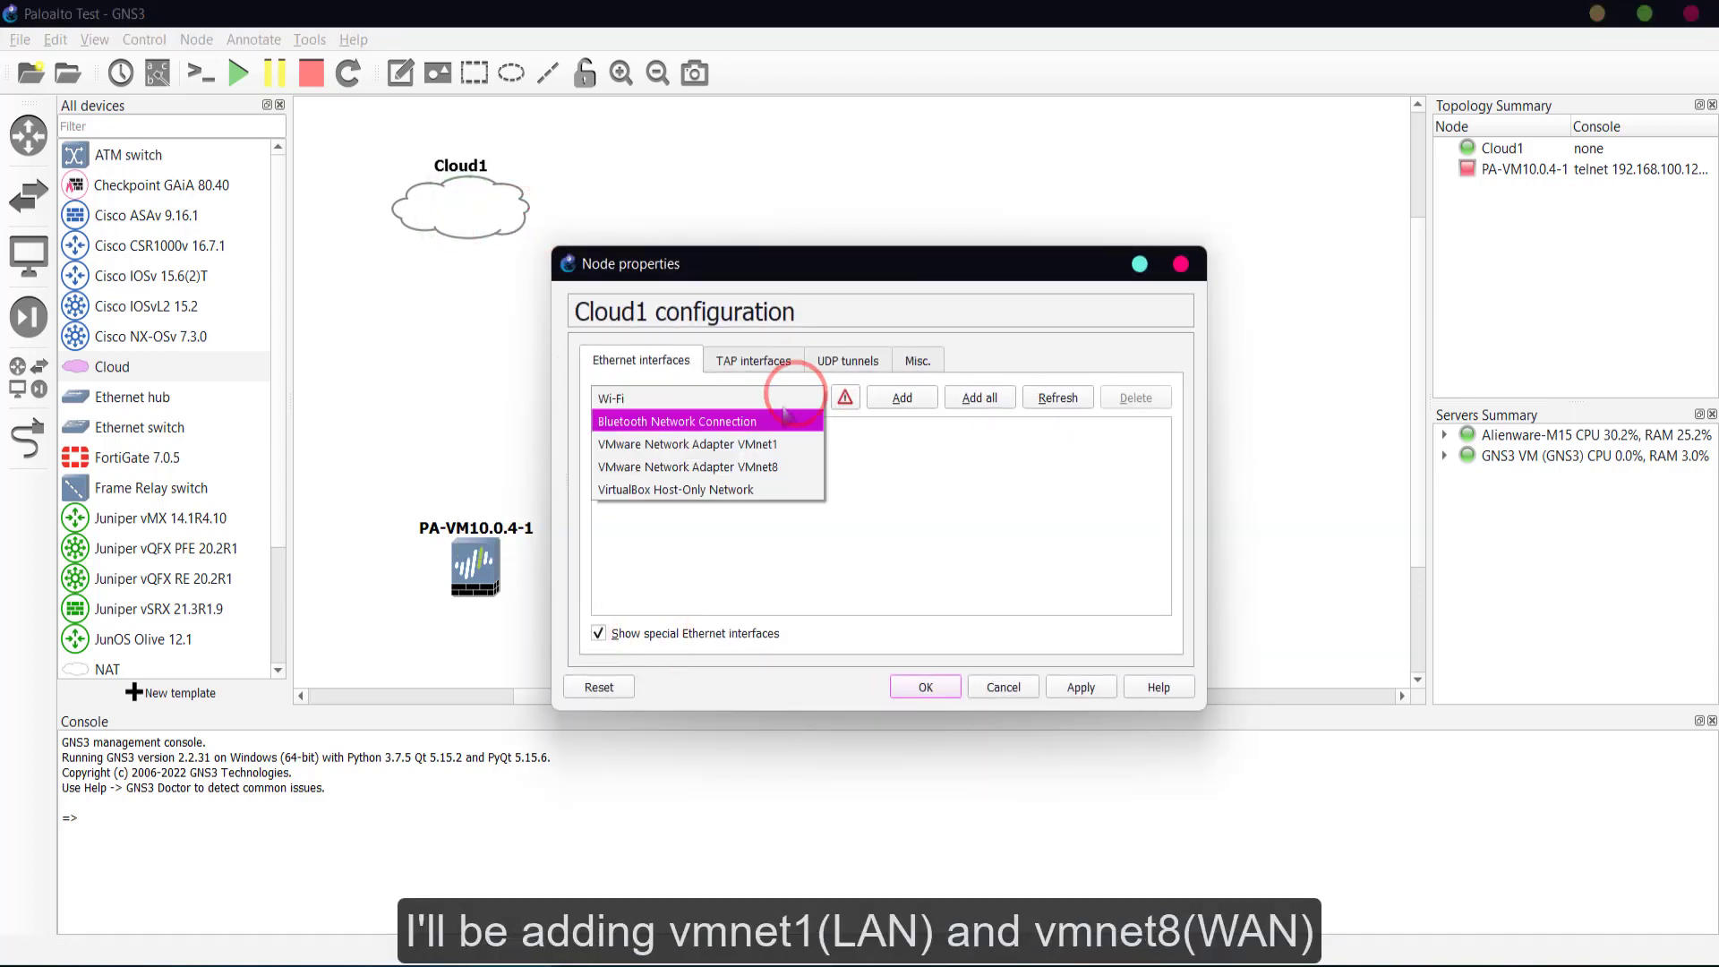
pyautogui.click(750, 443)
pyautogui.click(884, 396)
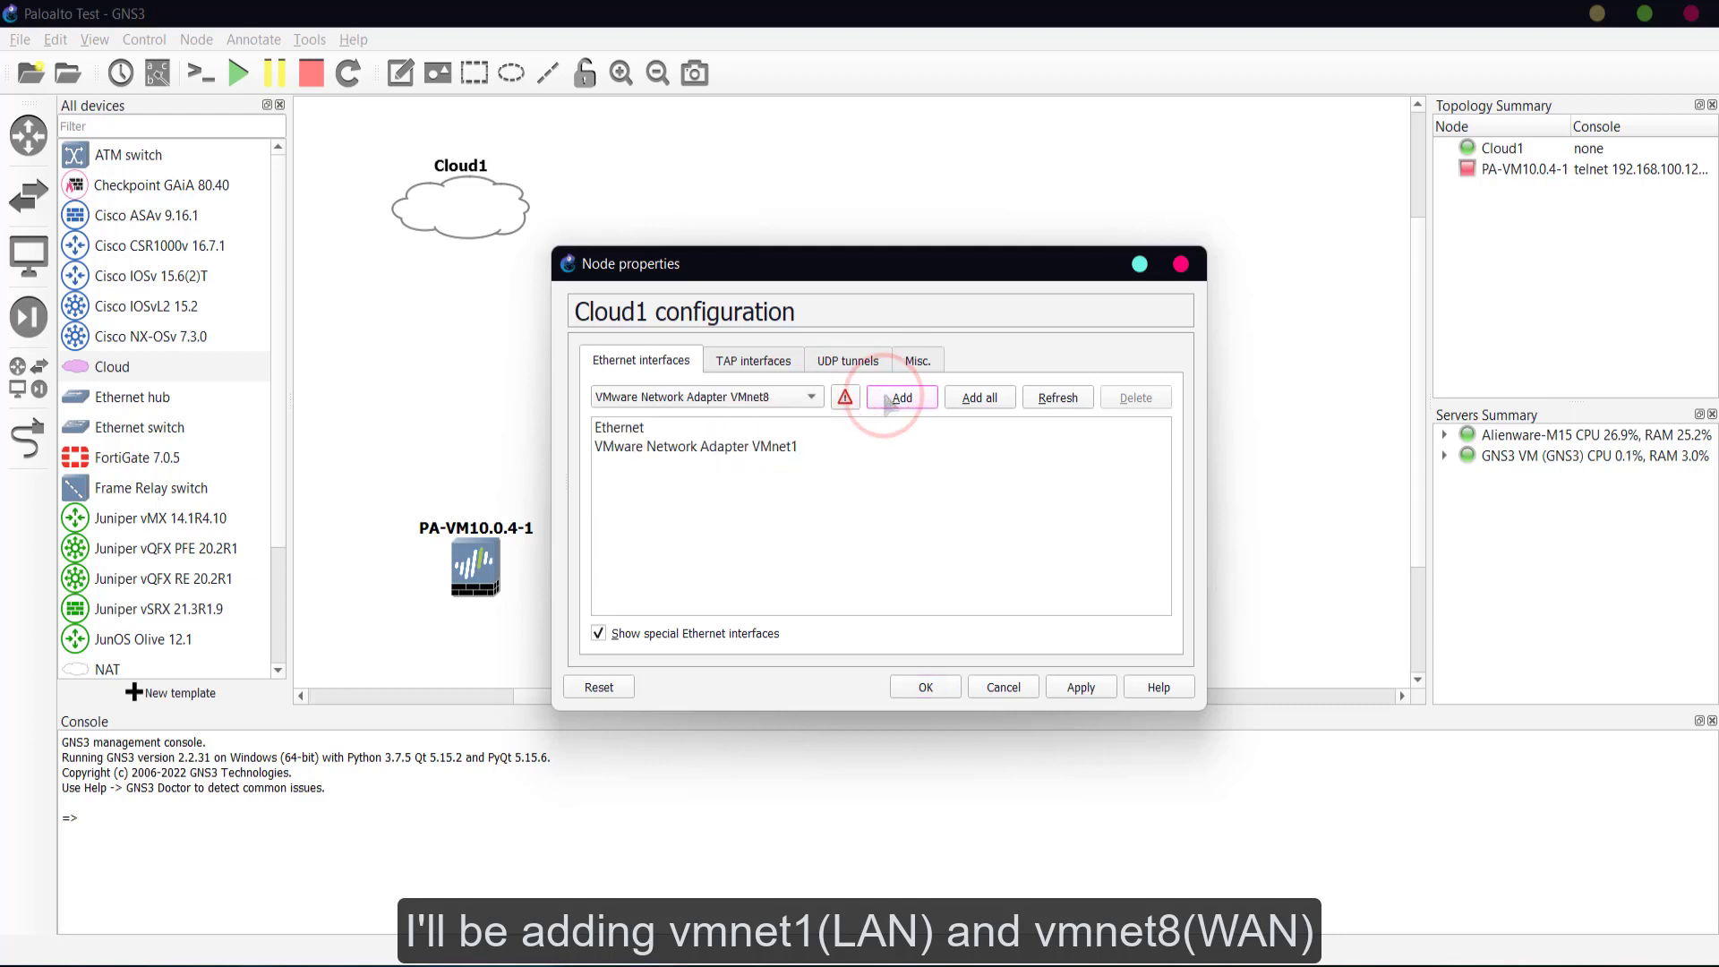
pyautogui.click(884, 397)
pyautogui.click(776, 428)
pyautogui.click(1127, 398)
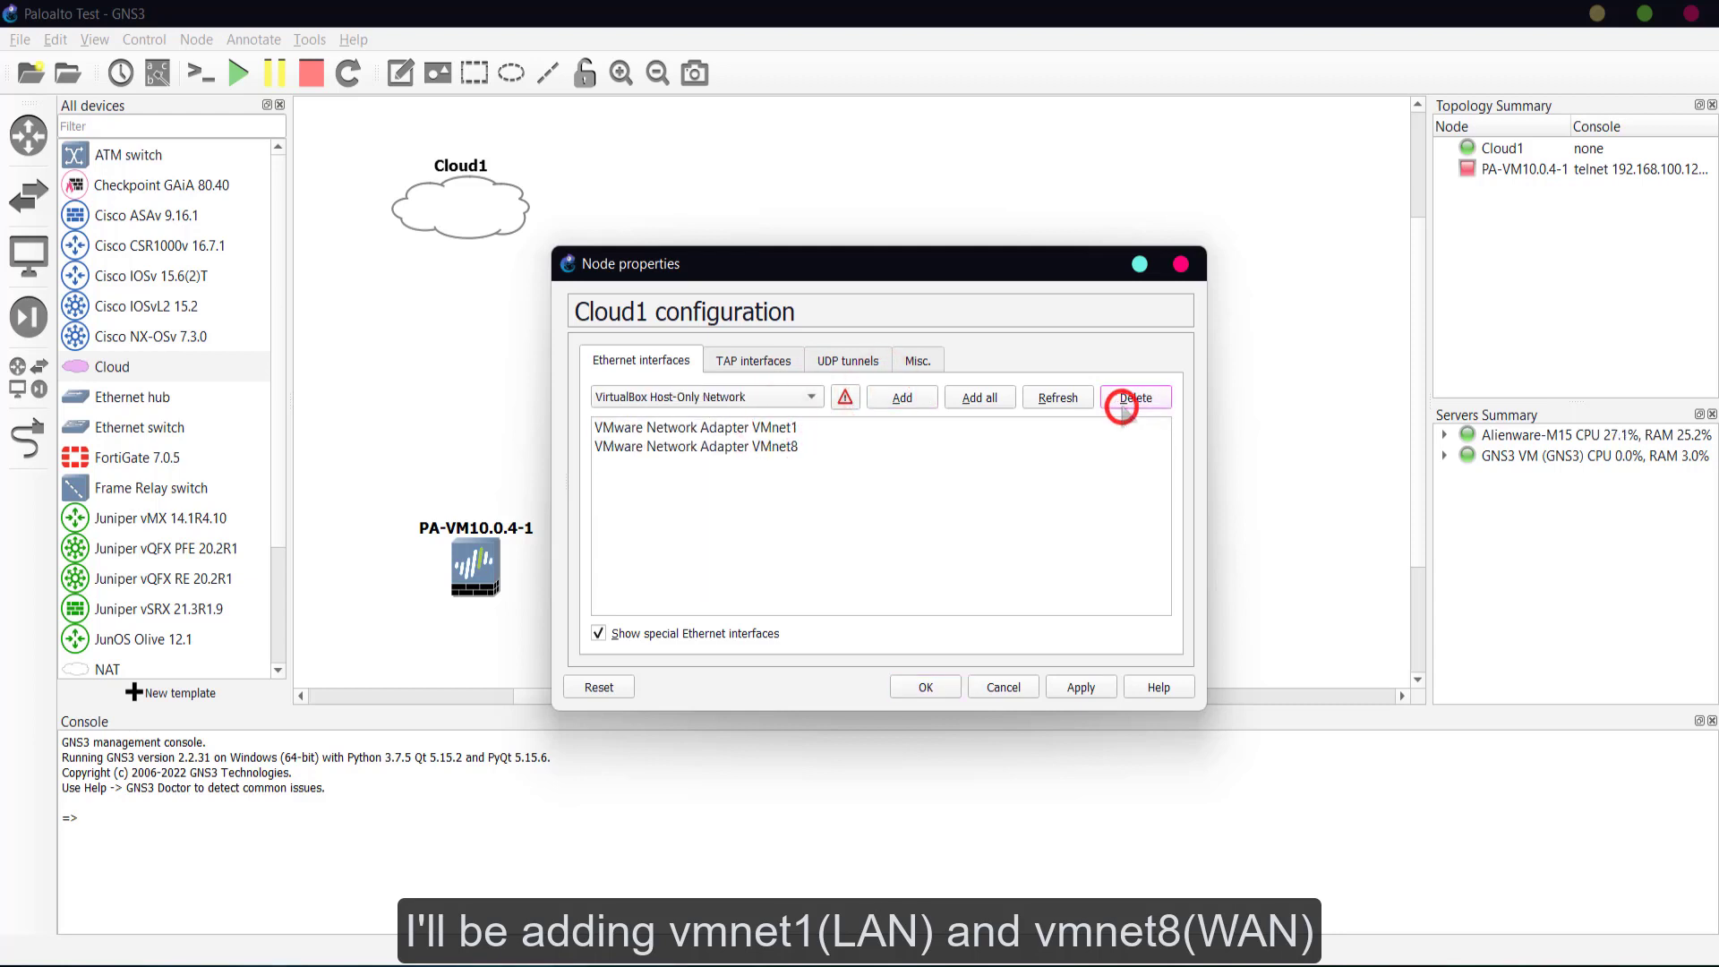
pyautogui.click(1079, 687)
pyautogui.click(931, 687)
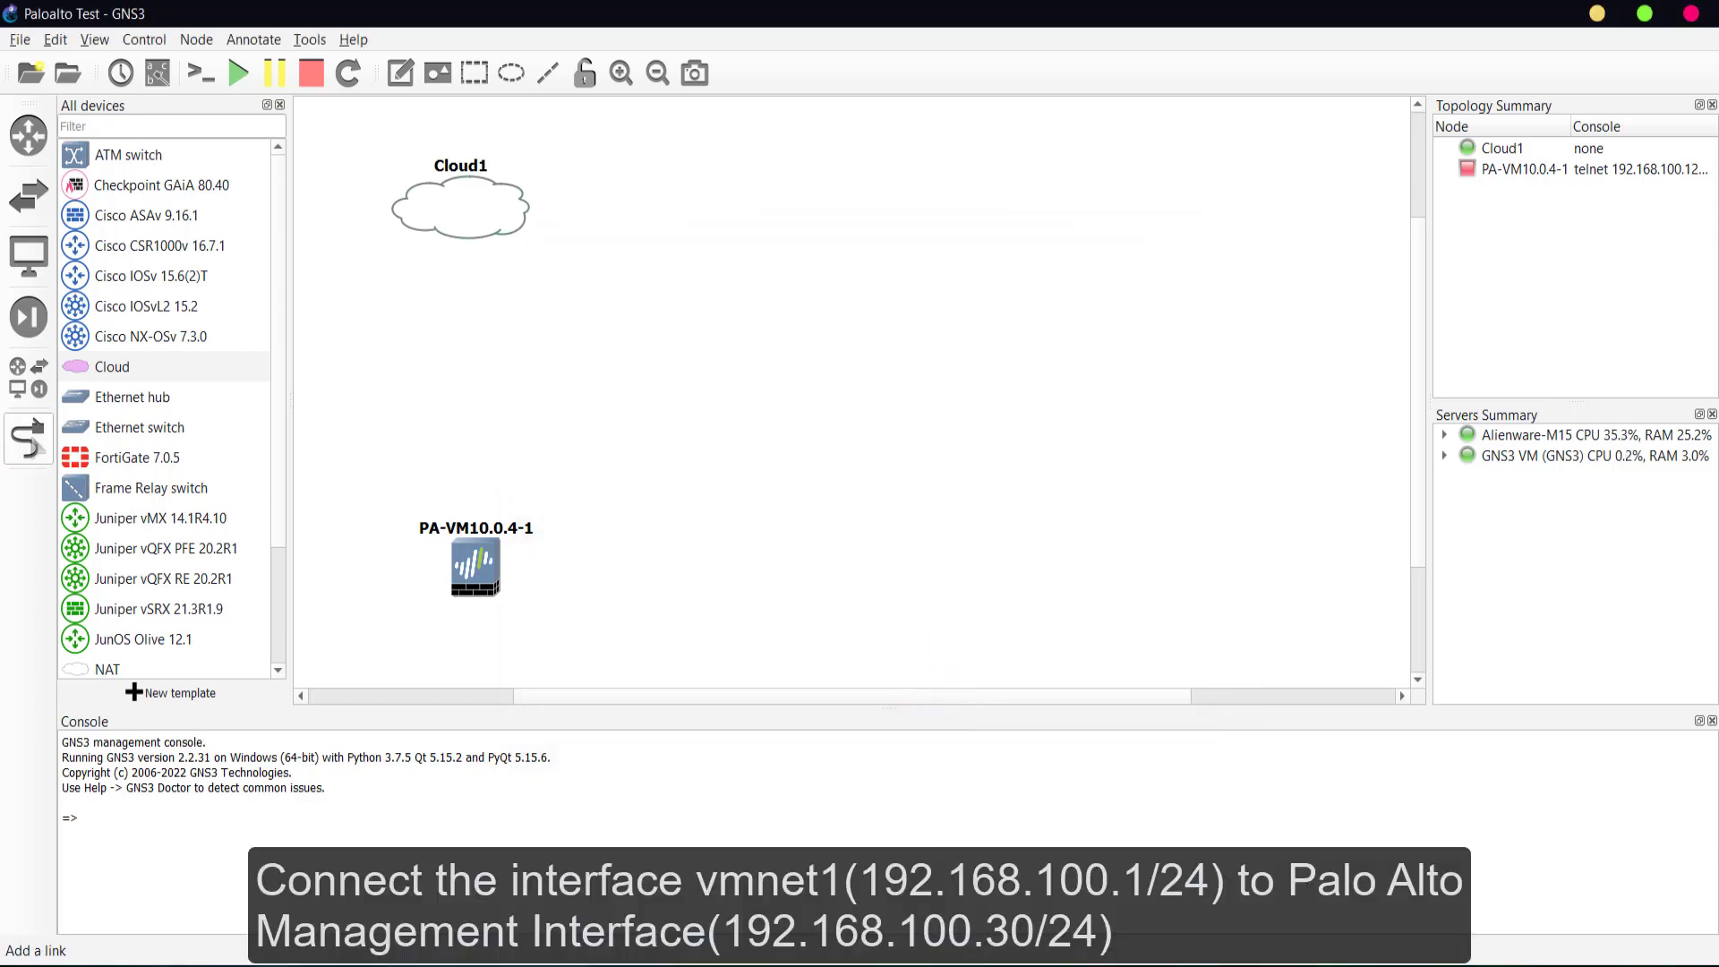
# - Link Cloud1's VMnet1 adapter to PA-VM10.0.4-1's management interface, then nudge the firewall up
pyautogui.click(27, 438)
pyautogui.click(453, 217)
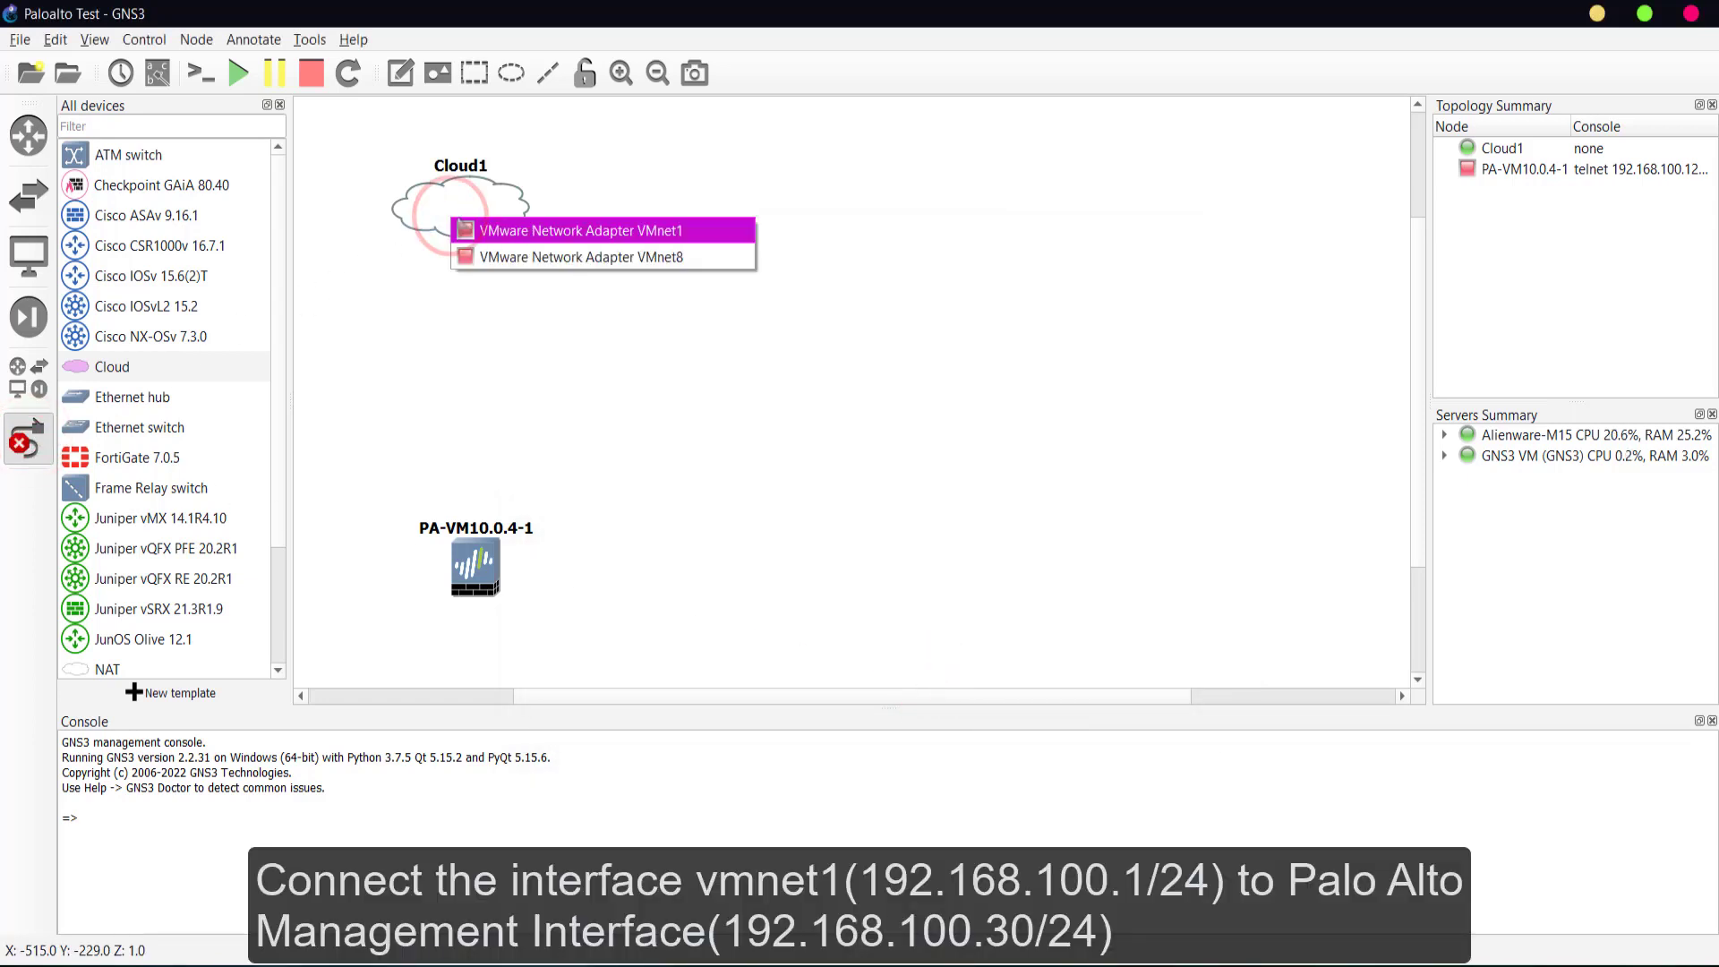
pyautogui.click(497, 230)
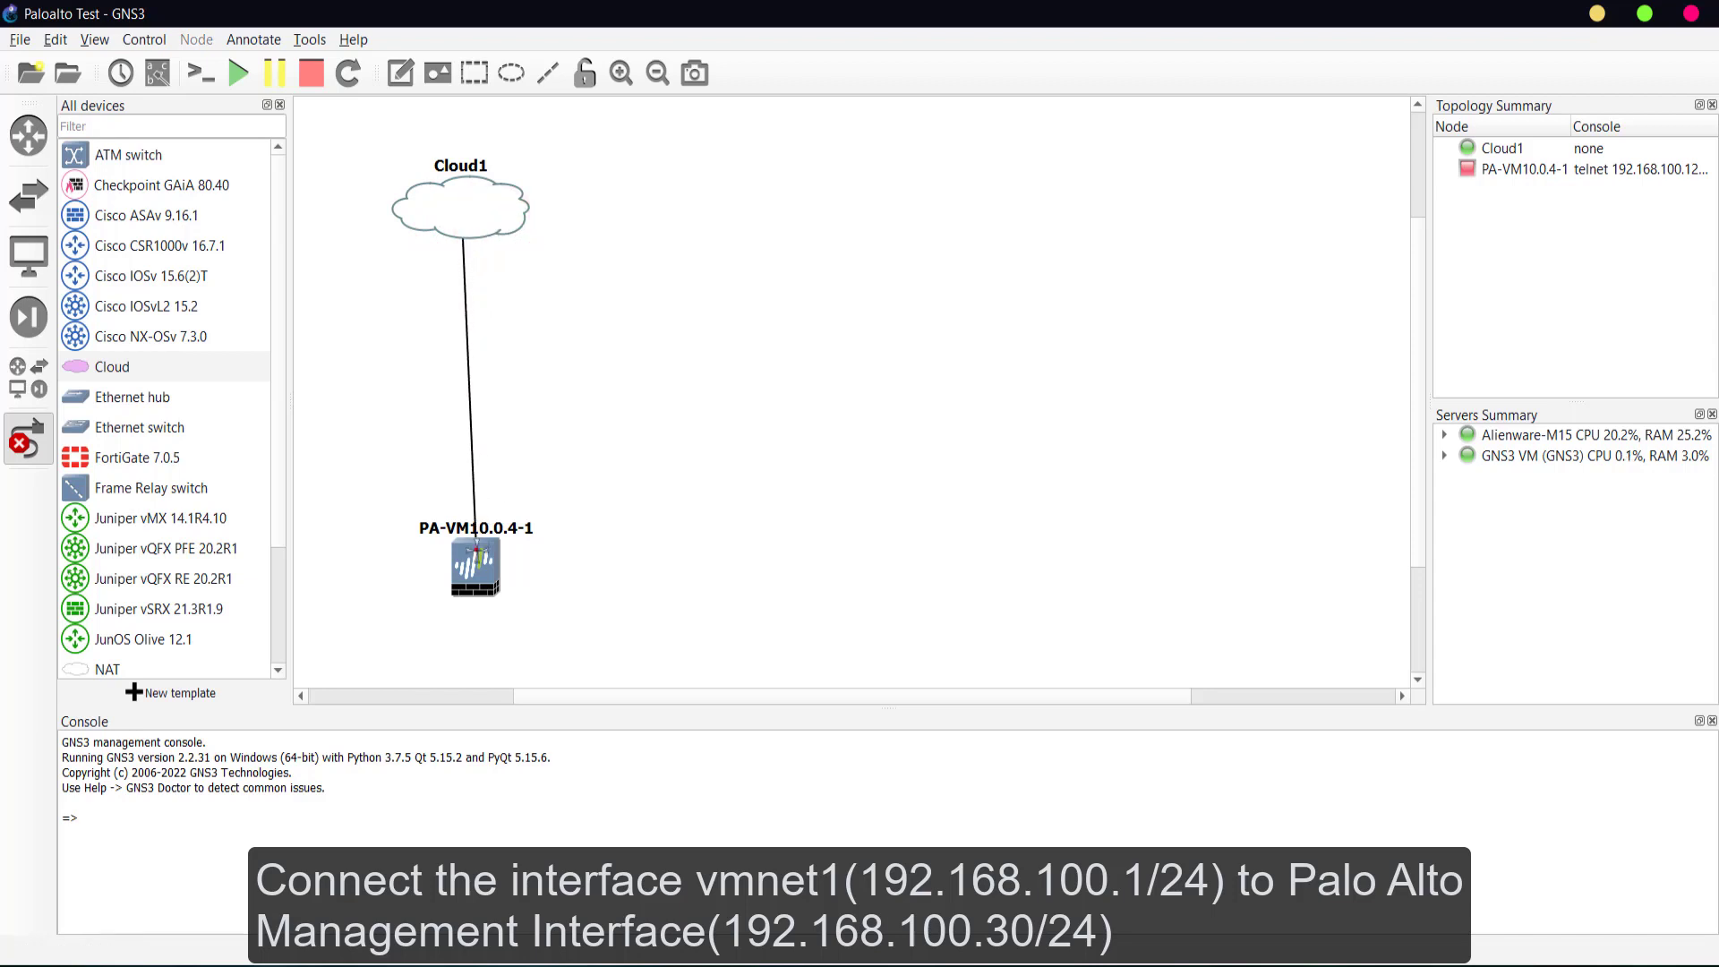
pyautogui.click(474, 560)
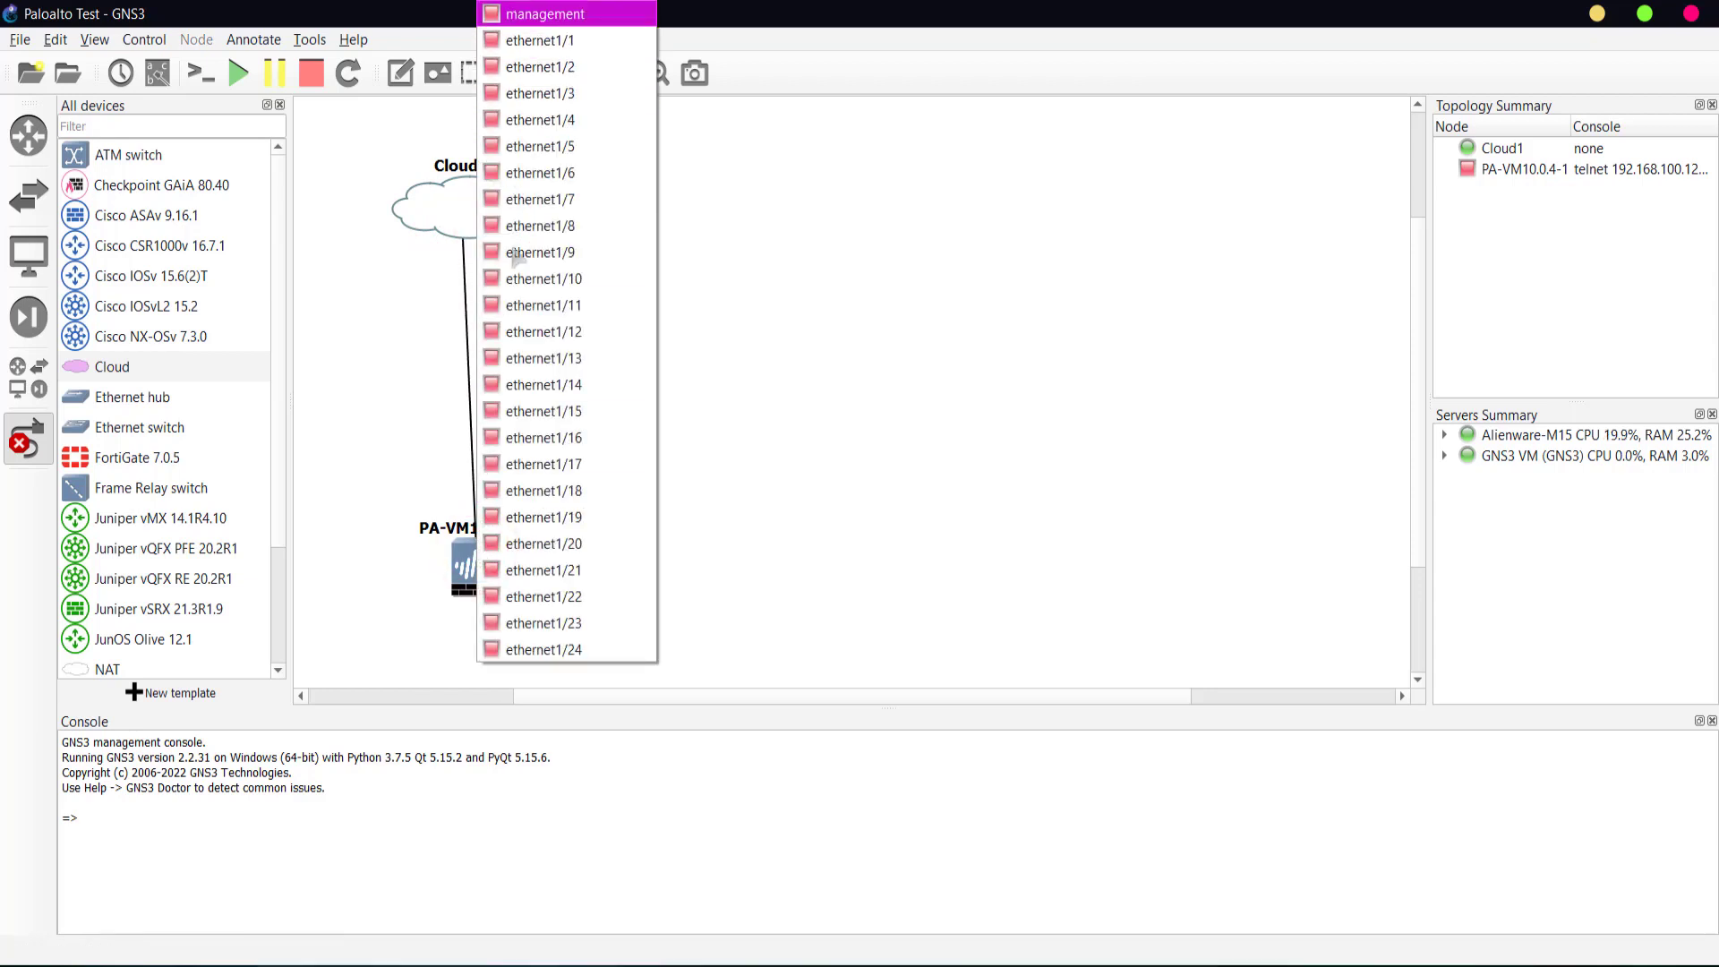
pyautogui.click(540, 16)
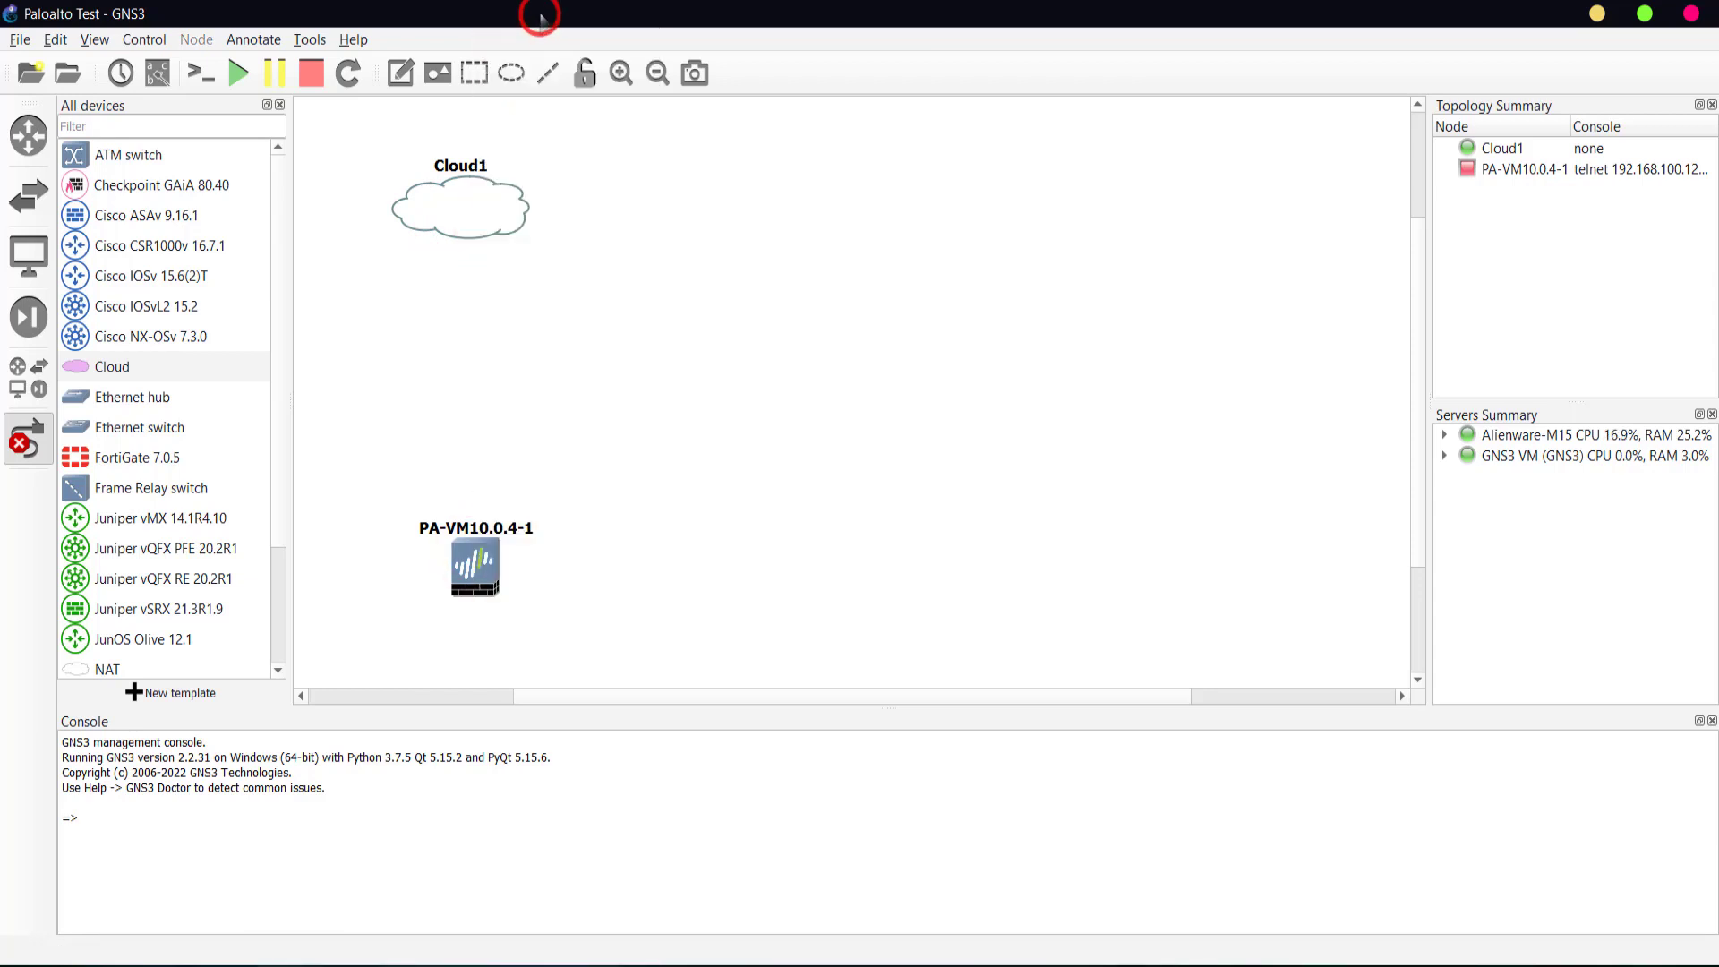
pyautogui.rightClick(610, 235)
pyautogui.rightClick(597, 552)
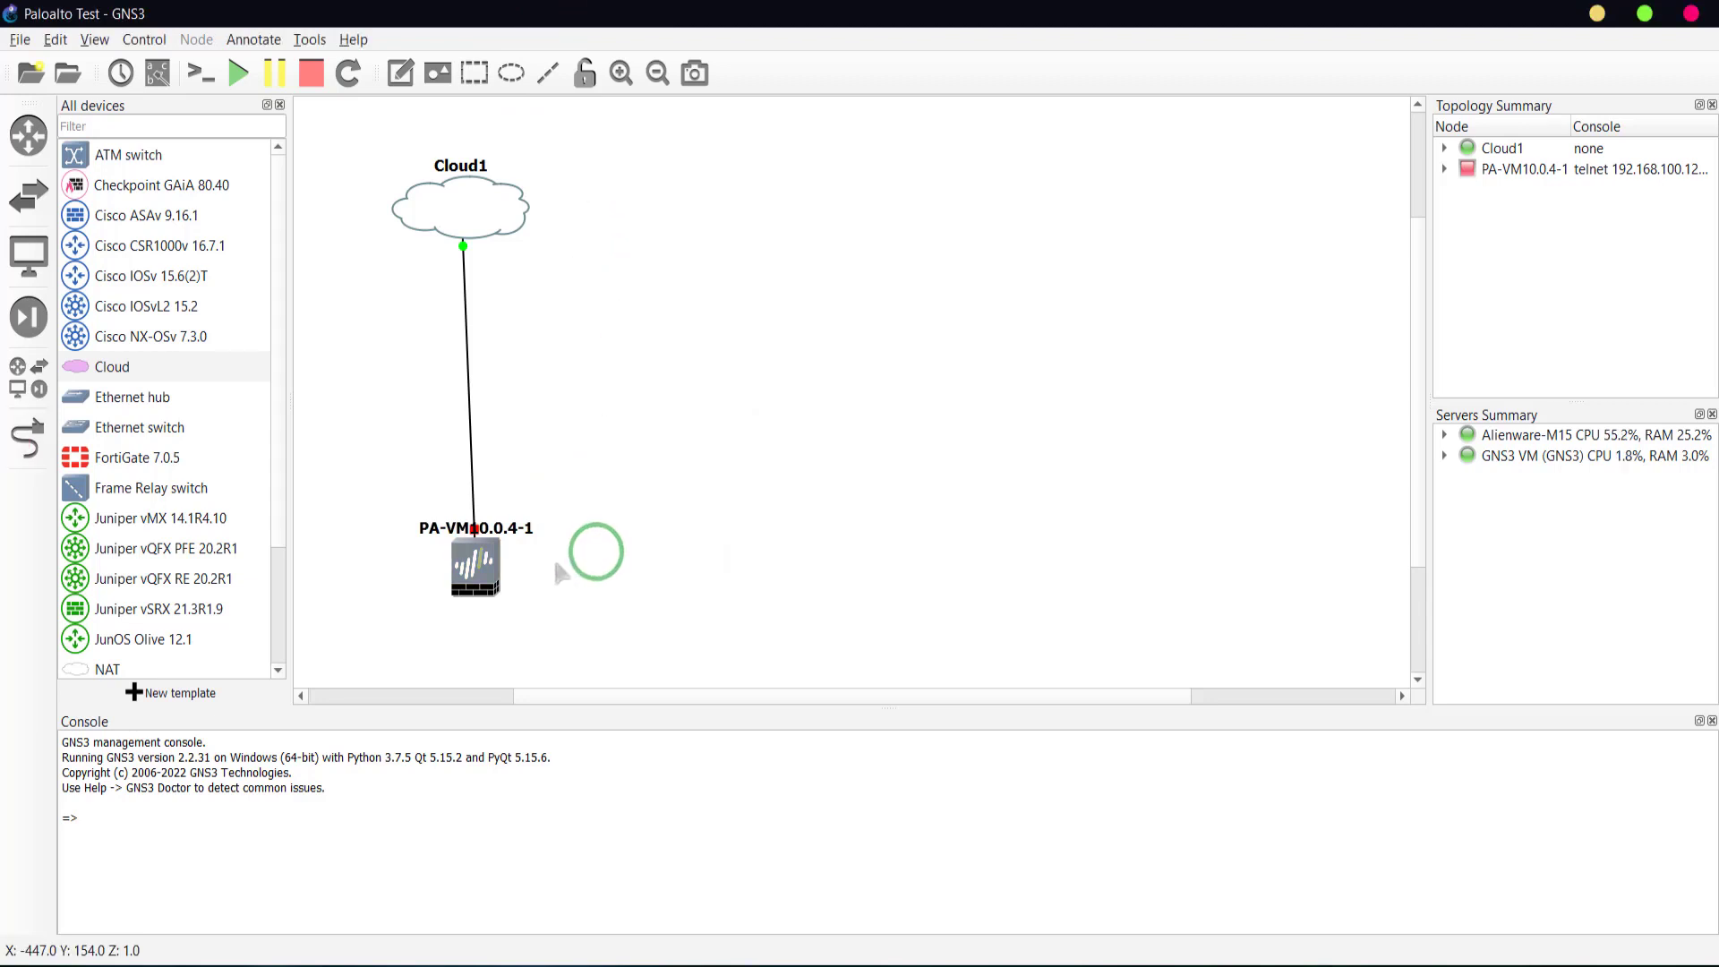
pyautogui.moveTo(490, 591); pyautogui.dragTo(478, 553)
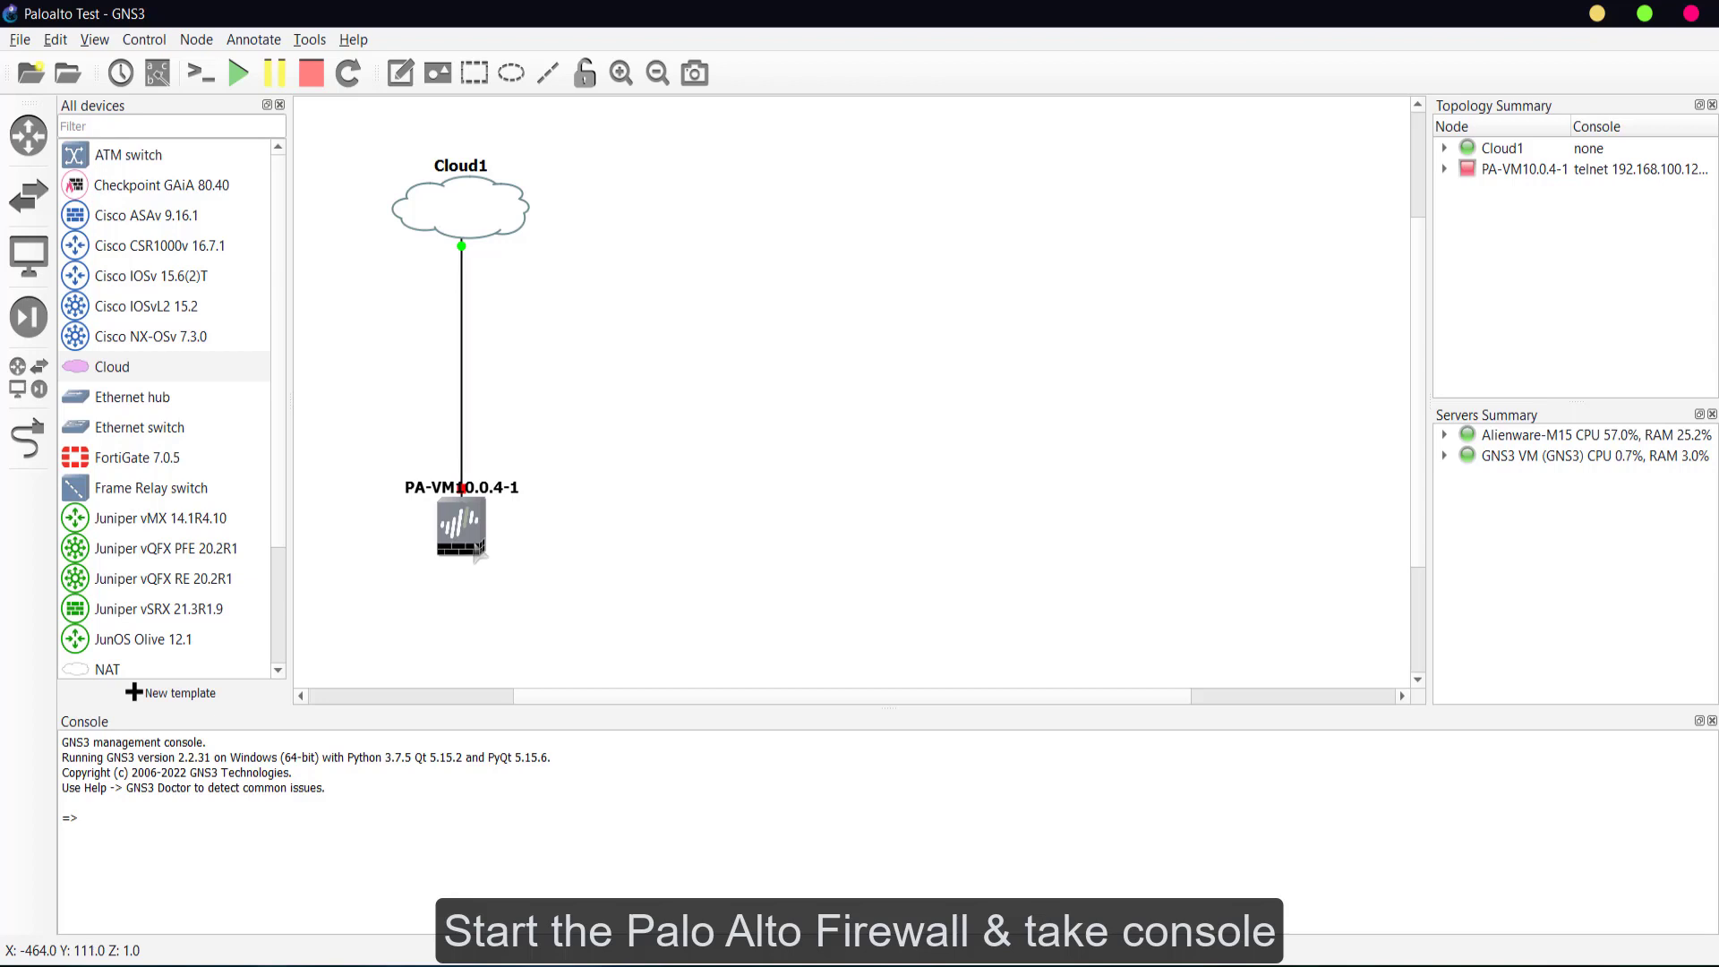
# - Start the PA-VM10.0.4-1 firewall node and open its console to watch it boot
pyautogui.rightClick(467, 522)
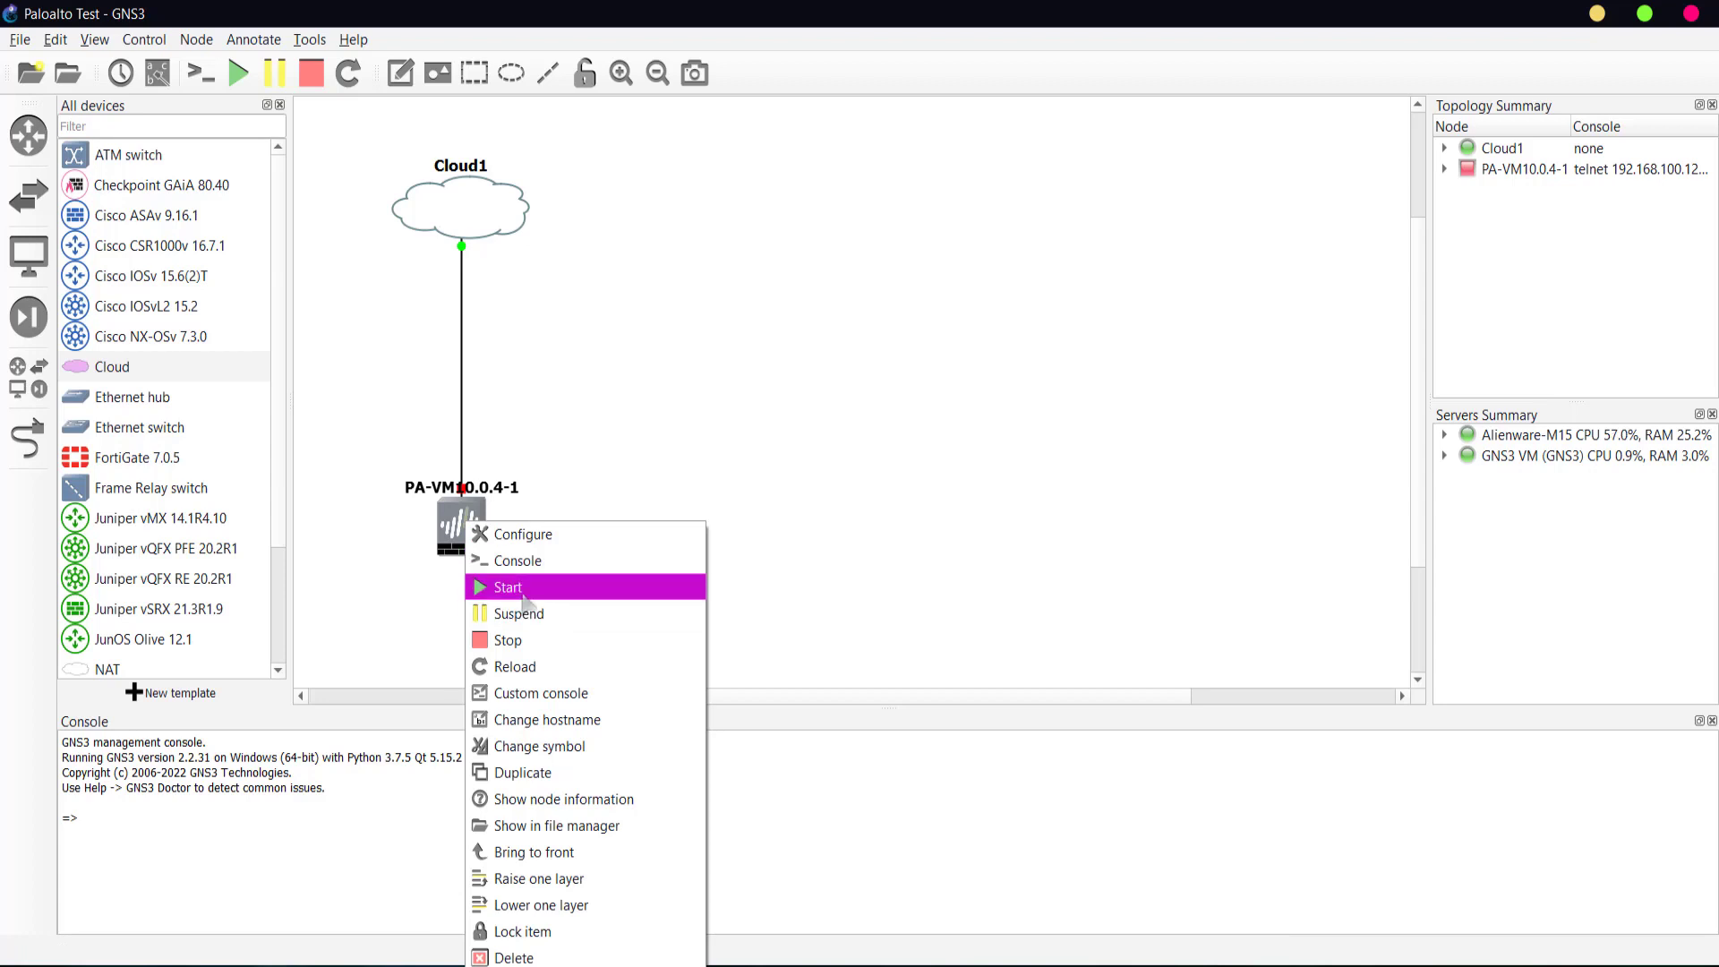
pyautogui.click(519, 589)
pyautogui.rightClick(460, 526)
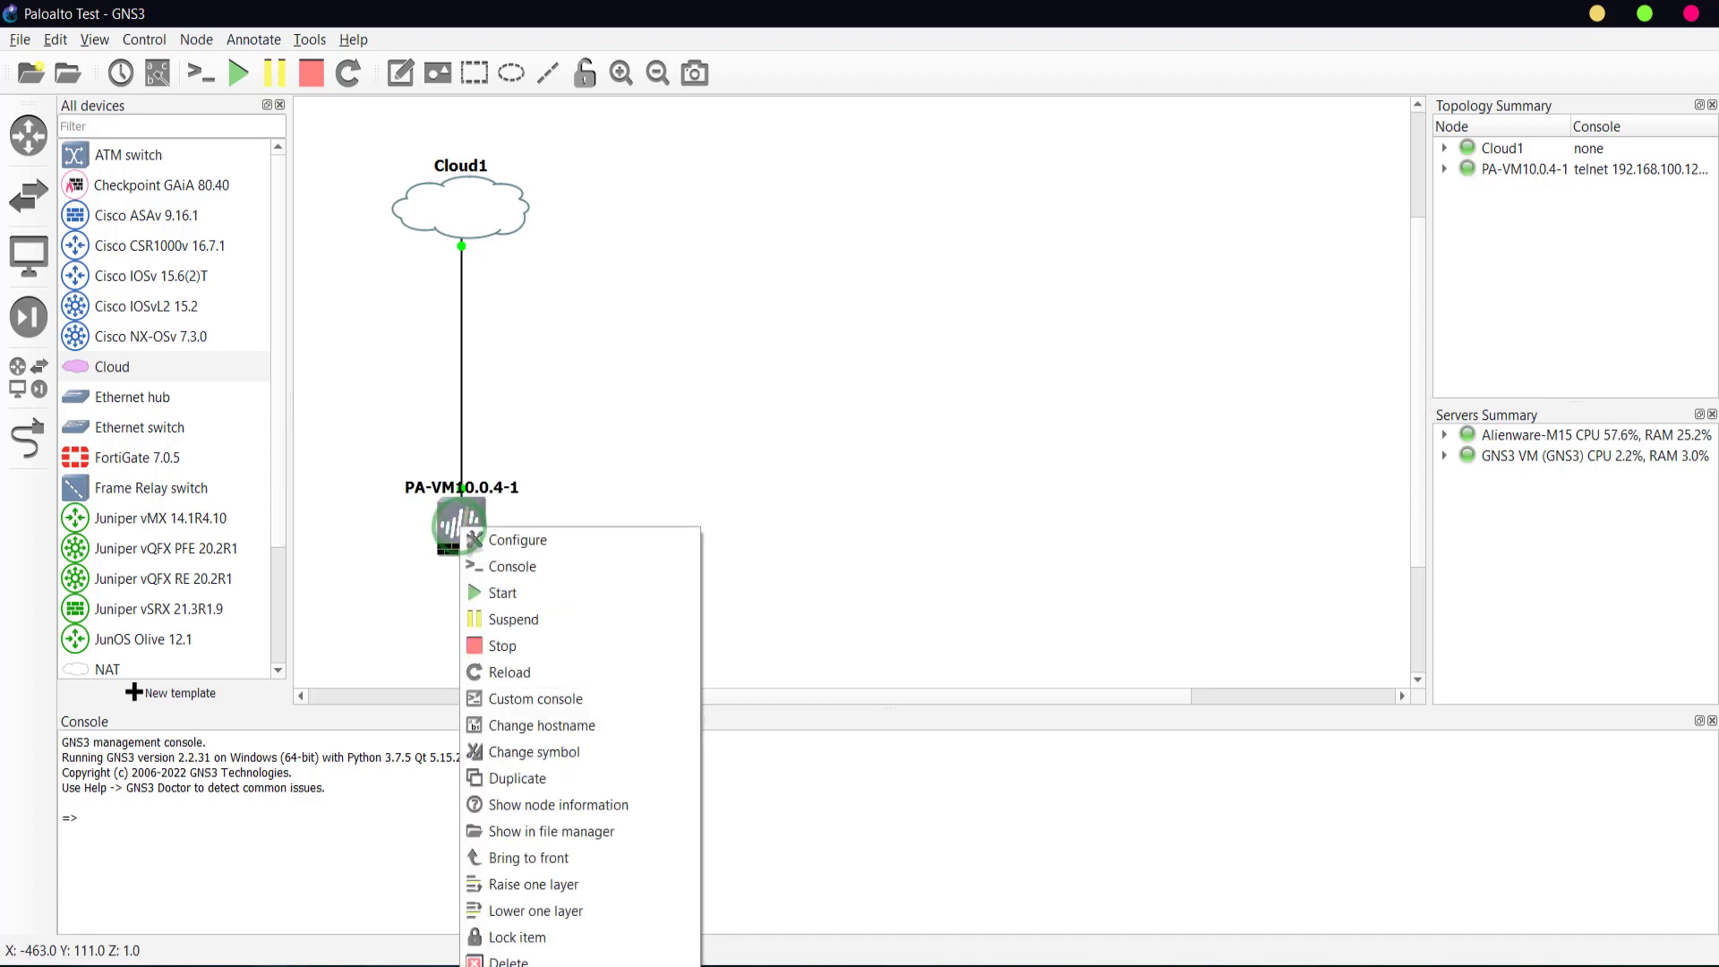
pyautogui.click(493, 567)
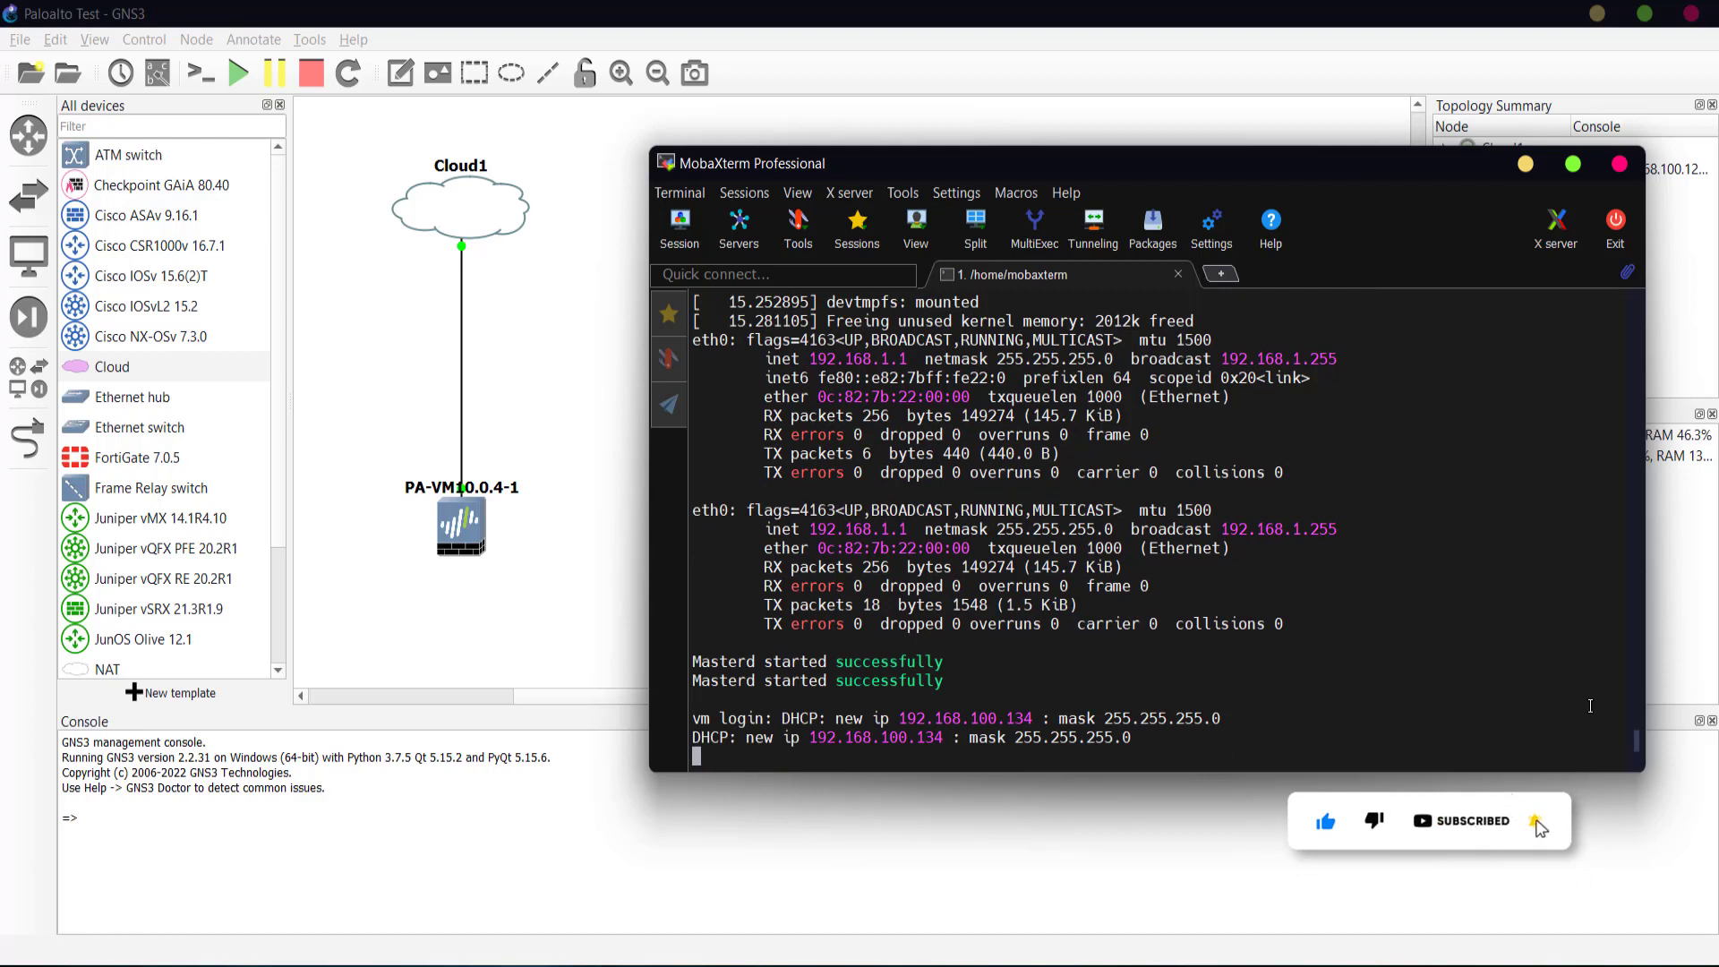
# - Log in as admin with the default password, then replace it with a new admin password
pyautogui.press('Return')
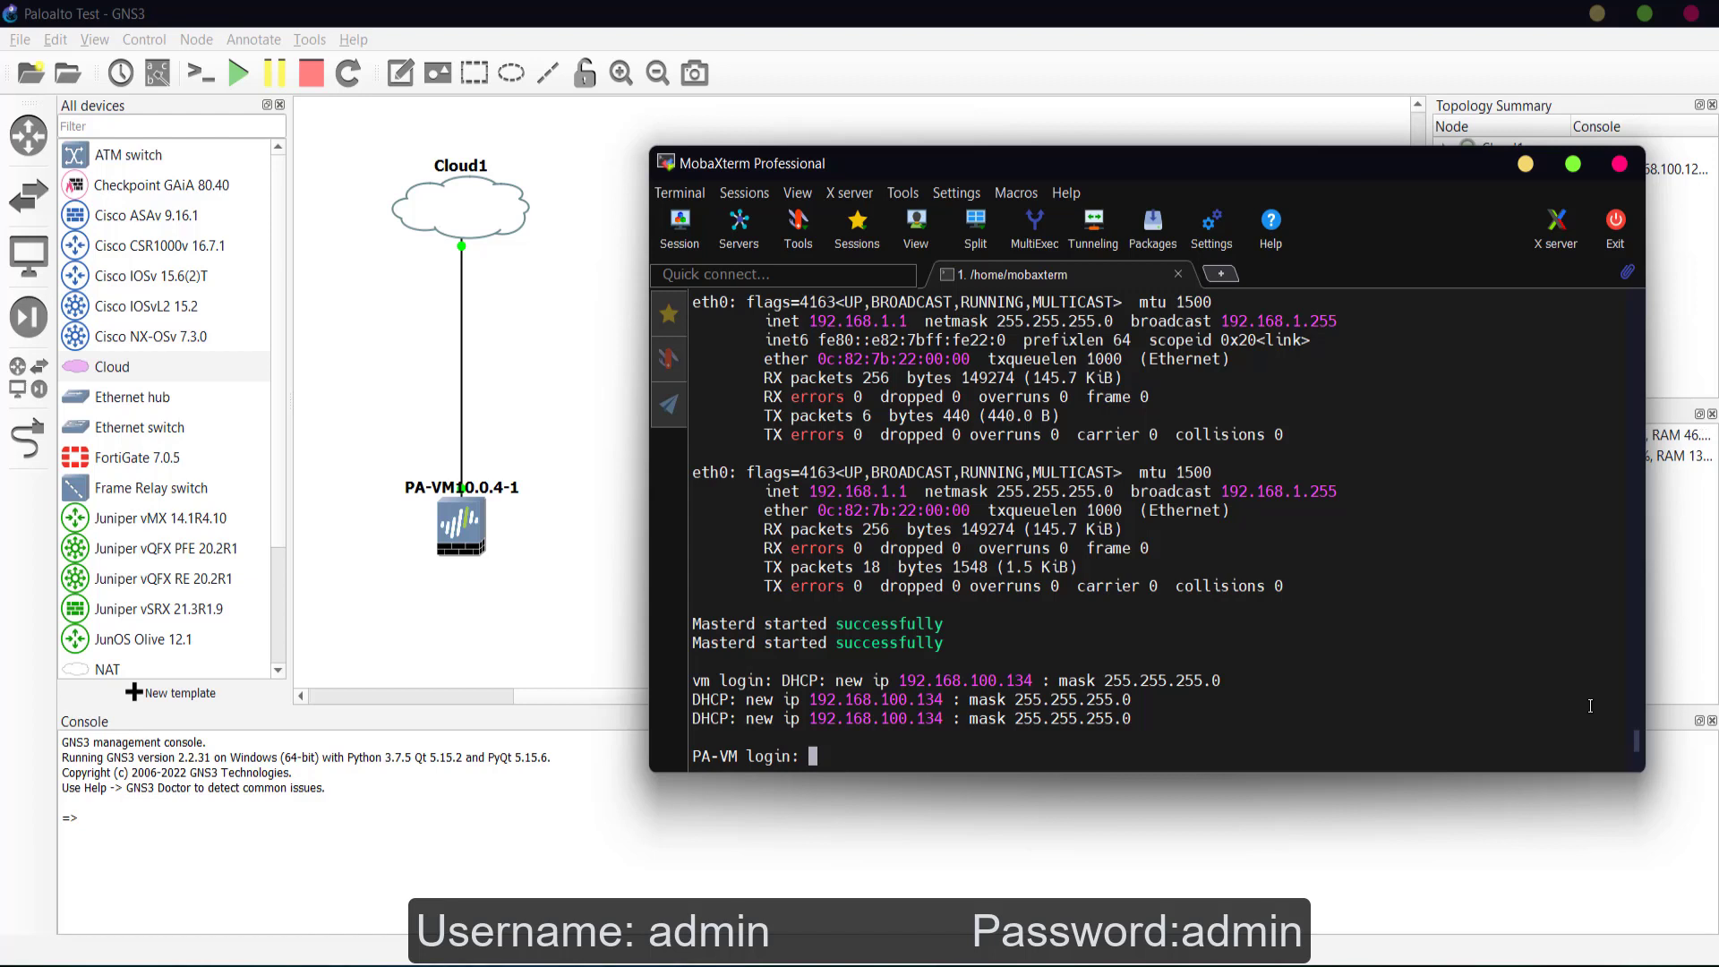
pyautogui.write('admin')
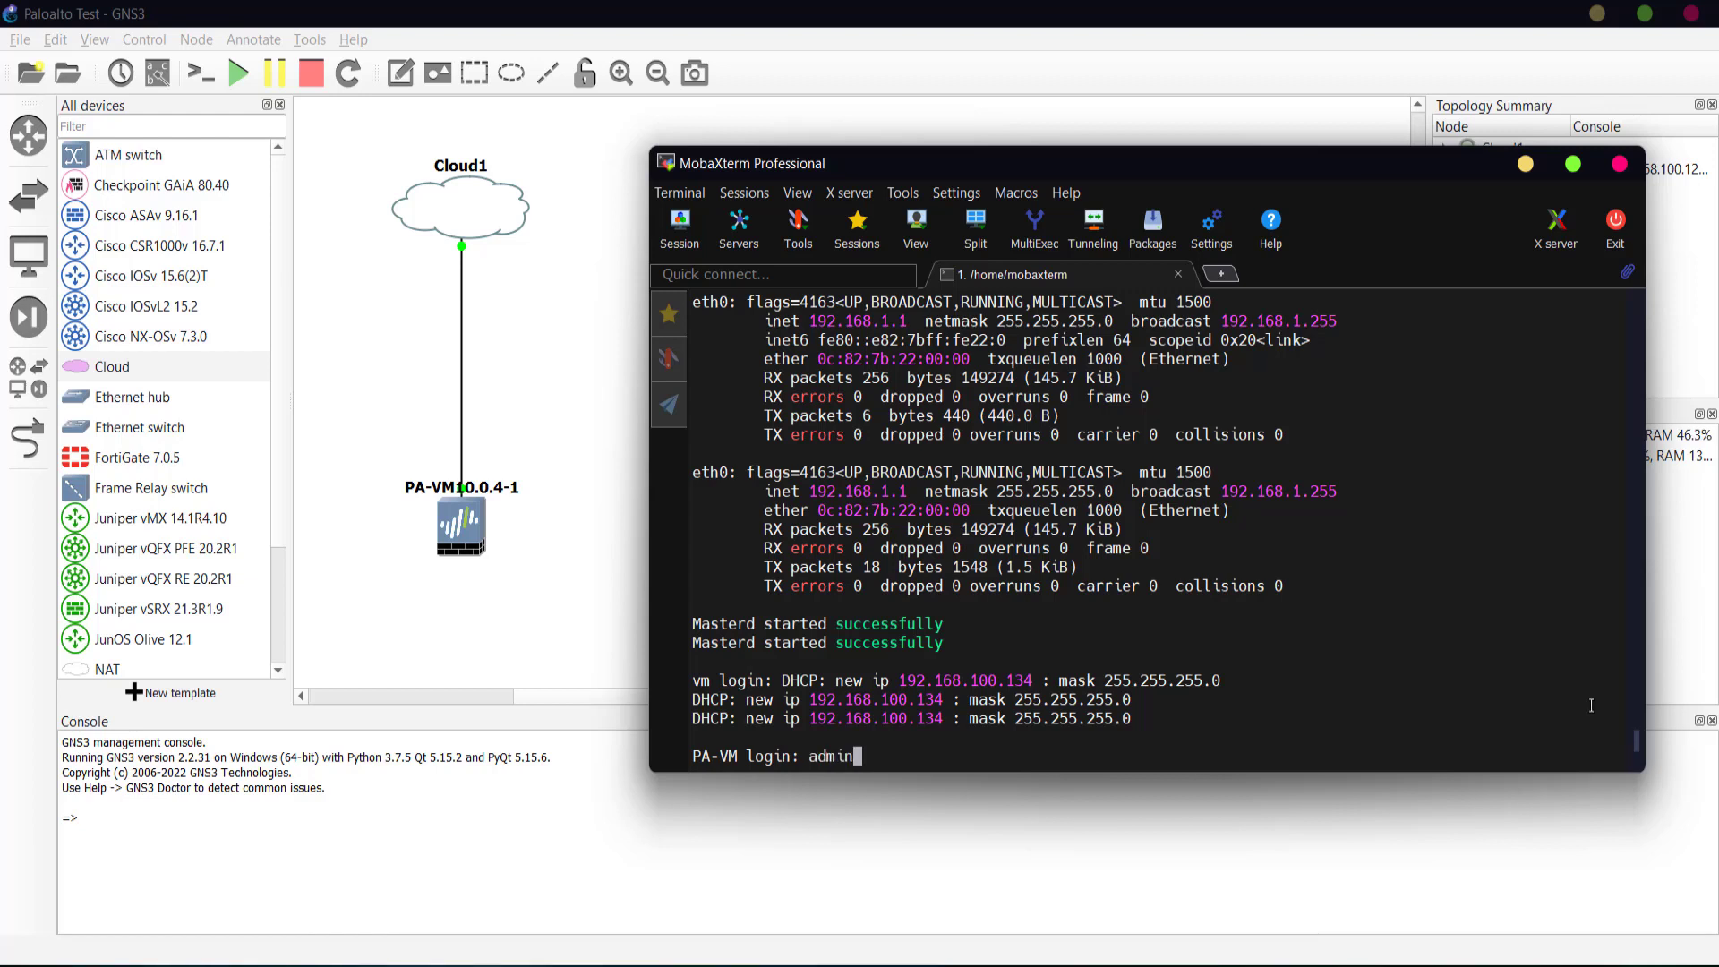
pyautogui.press('Return')
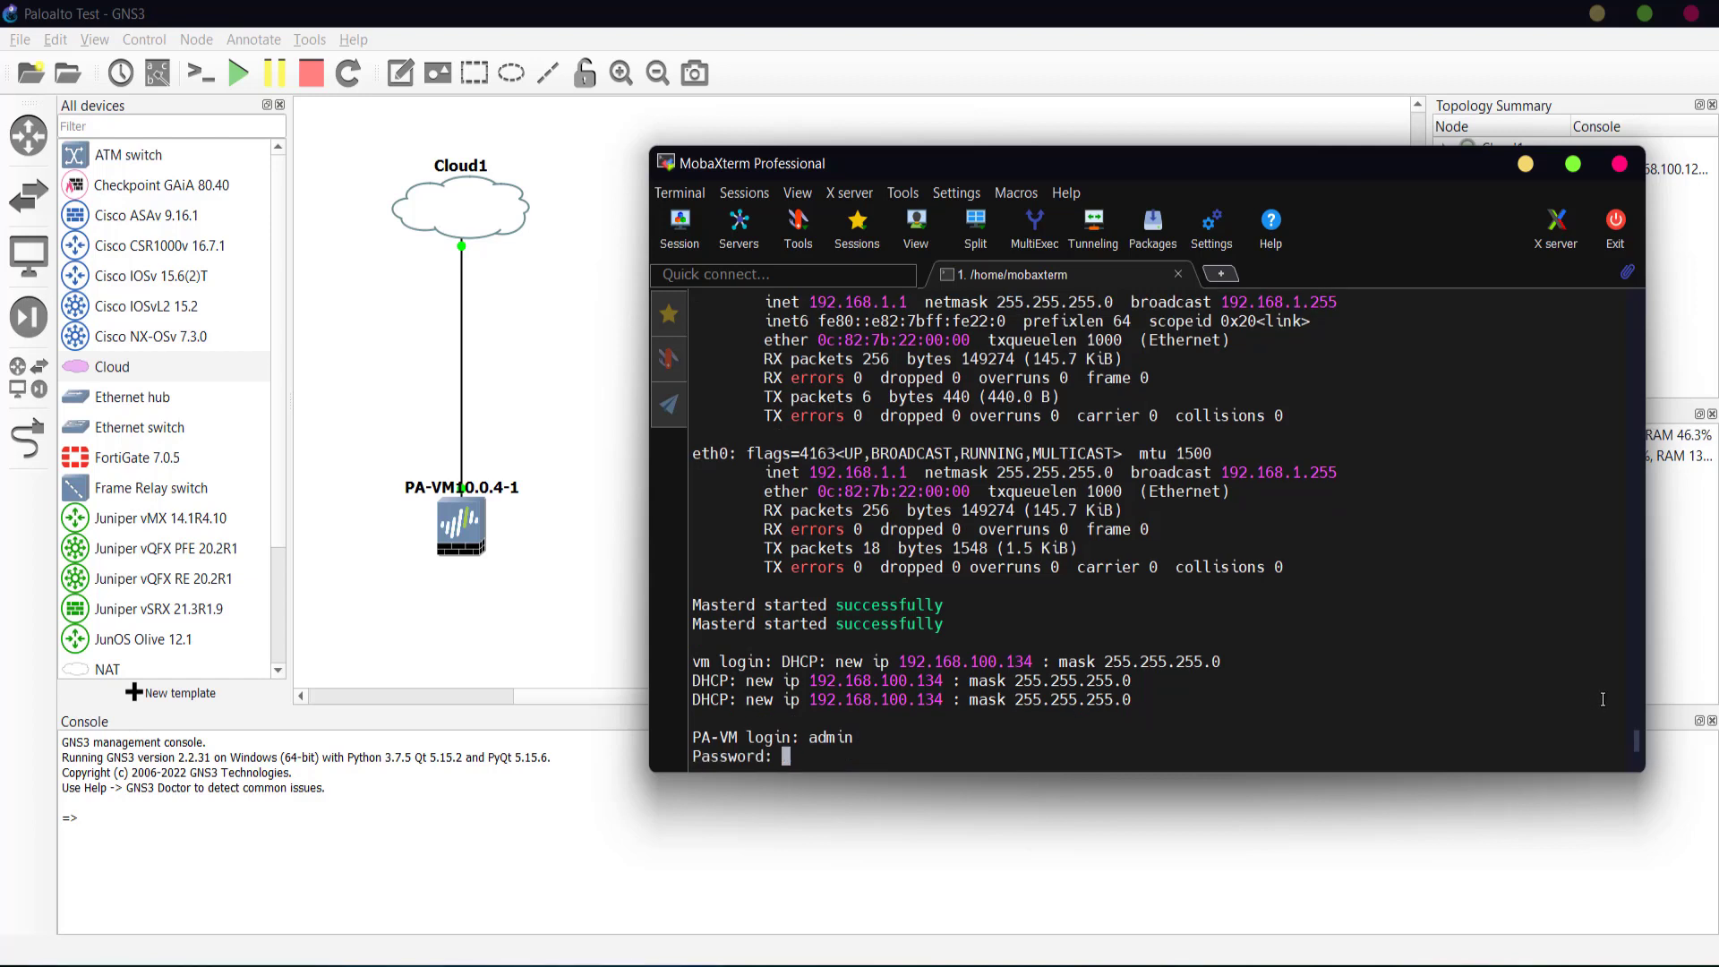
pyautogui.press('Return')
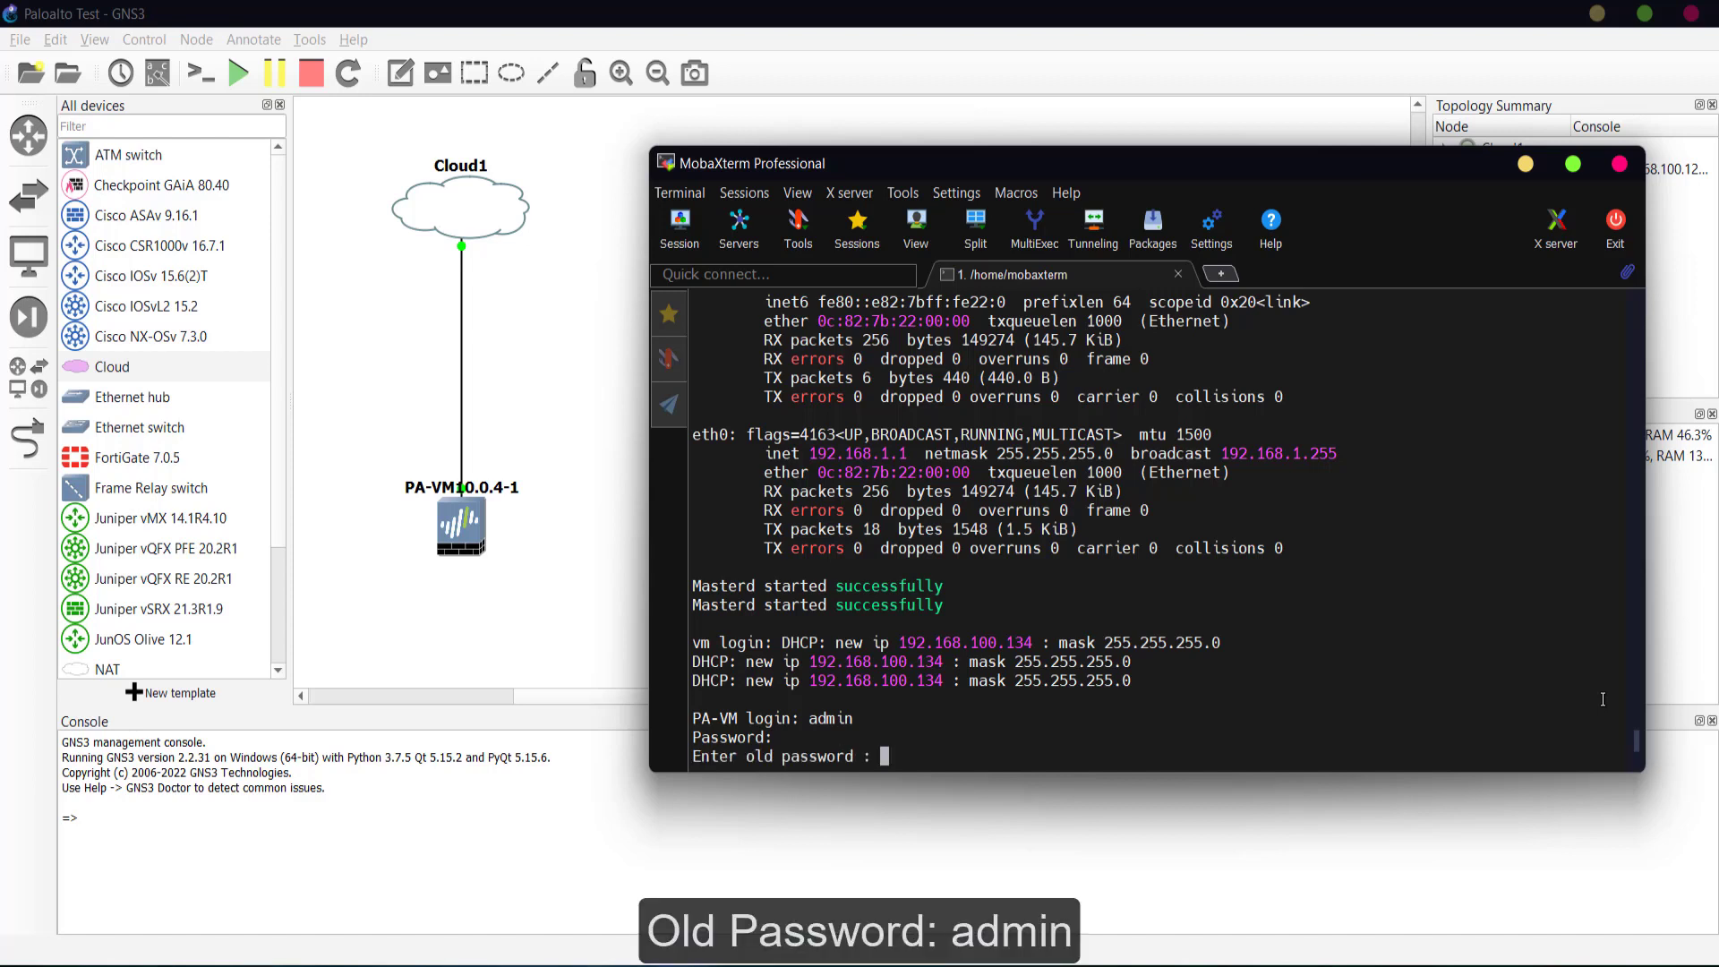
pyautogui.press('Return')
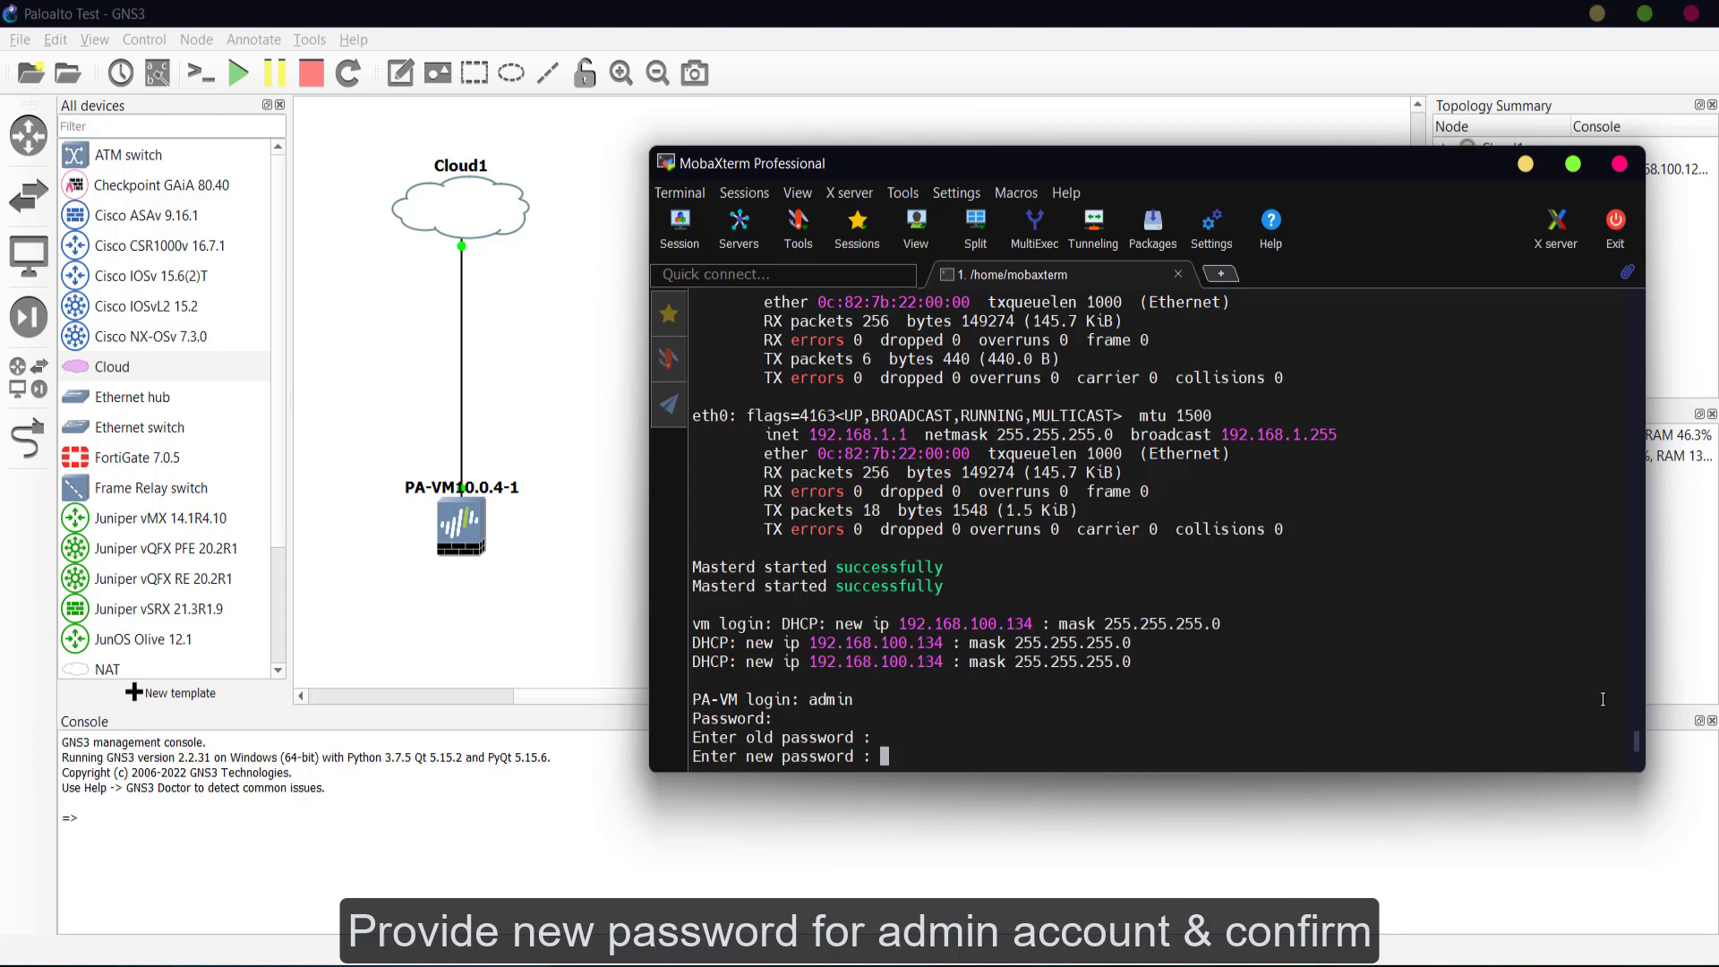
pyautogui.press('Return')
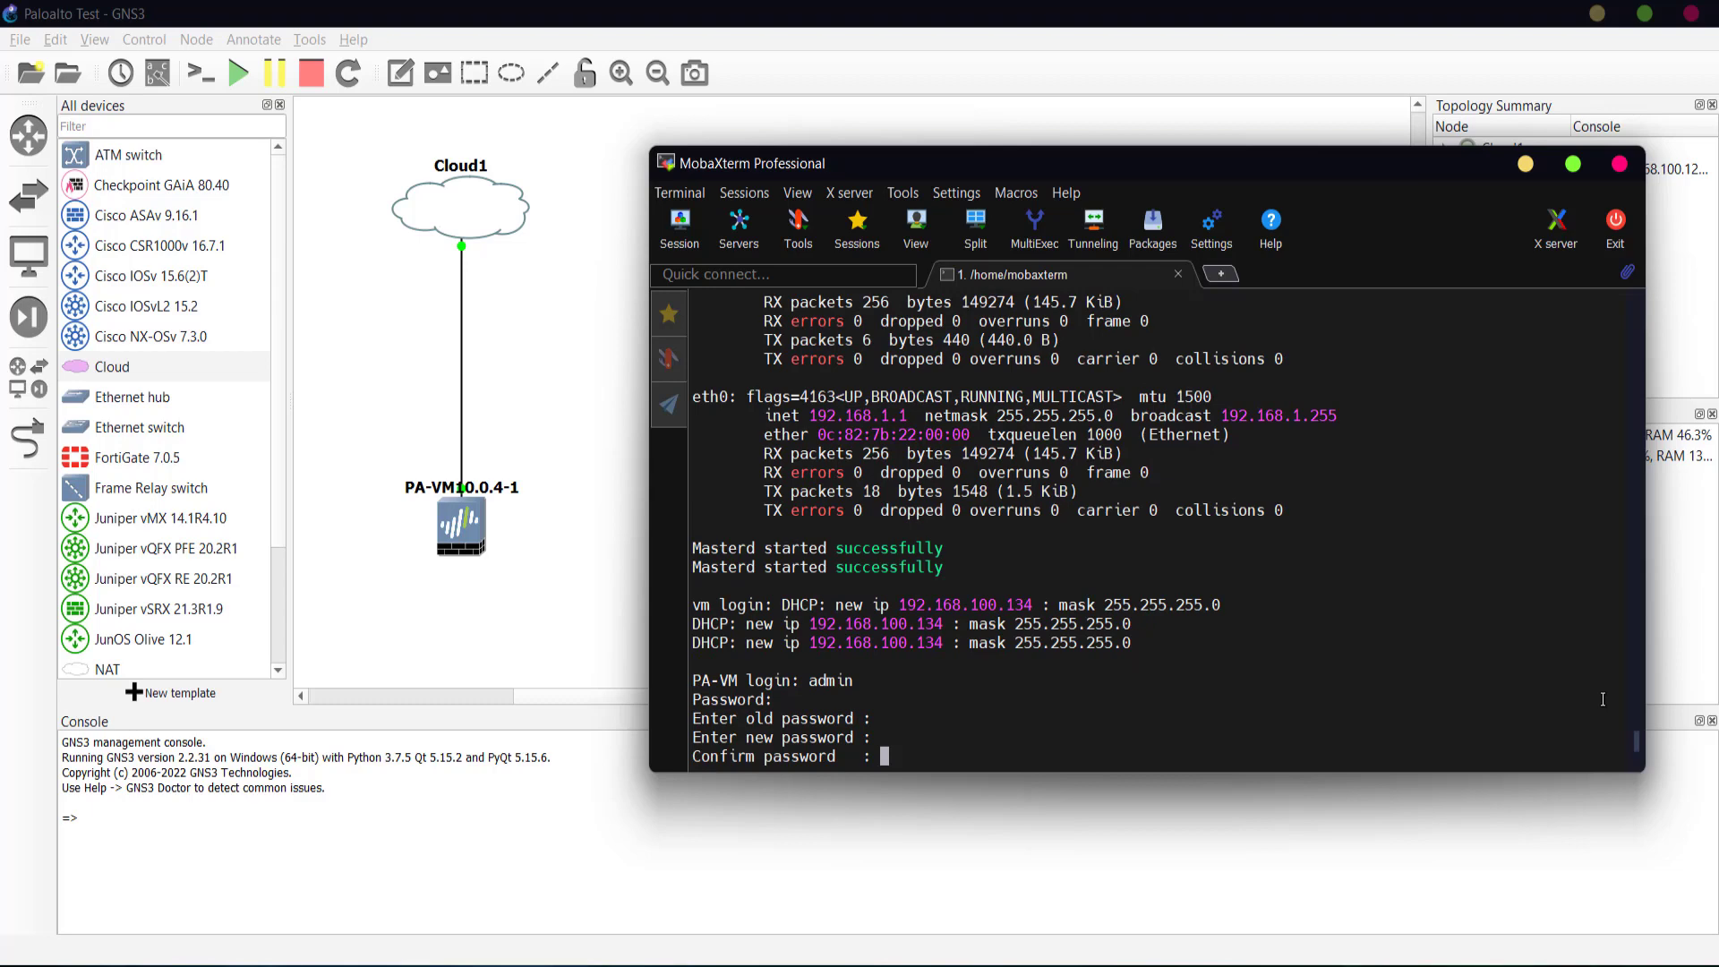
pyautogui.press('Return')
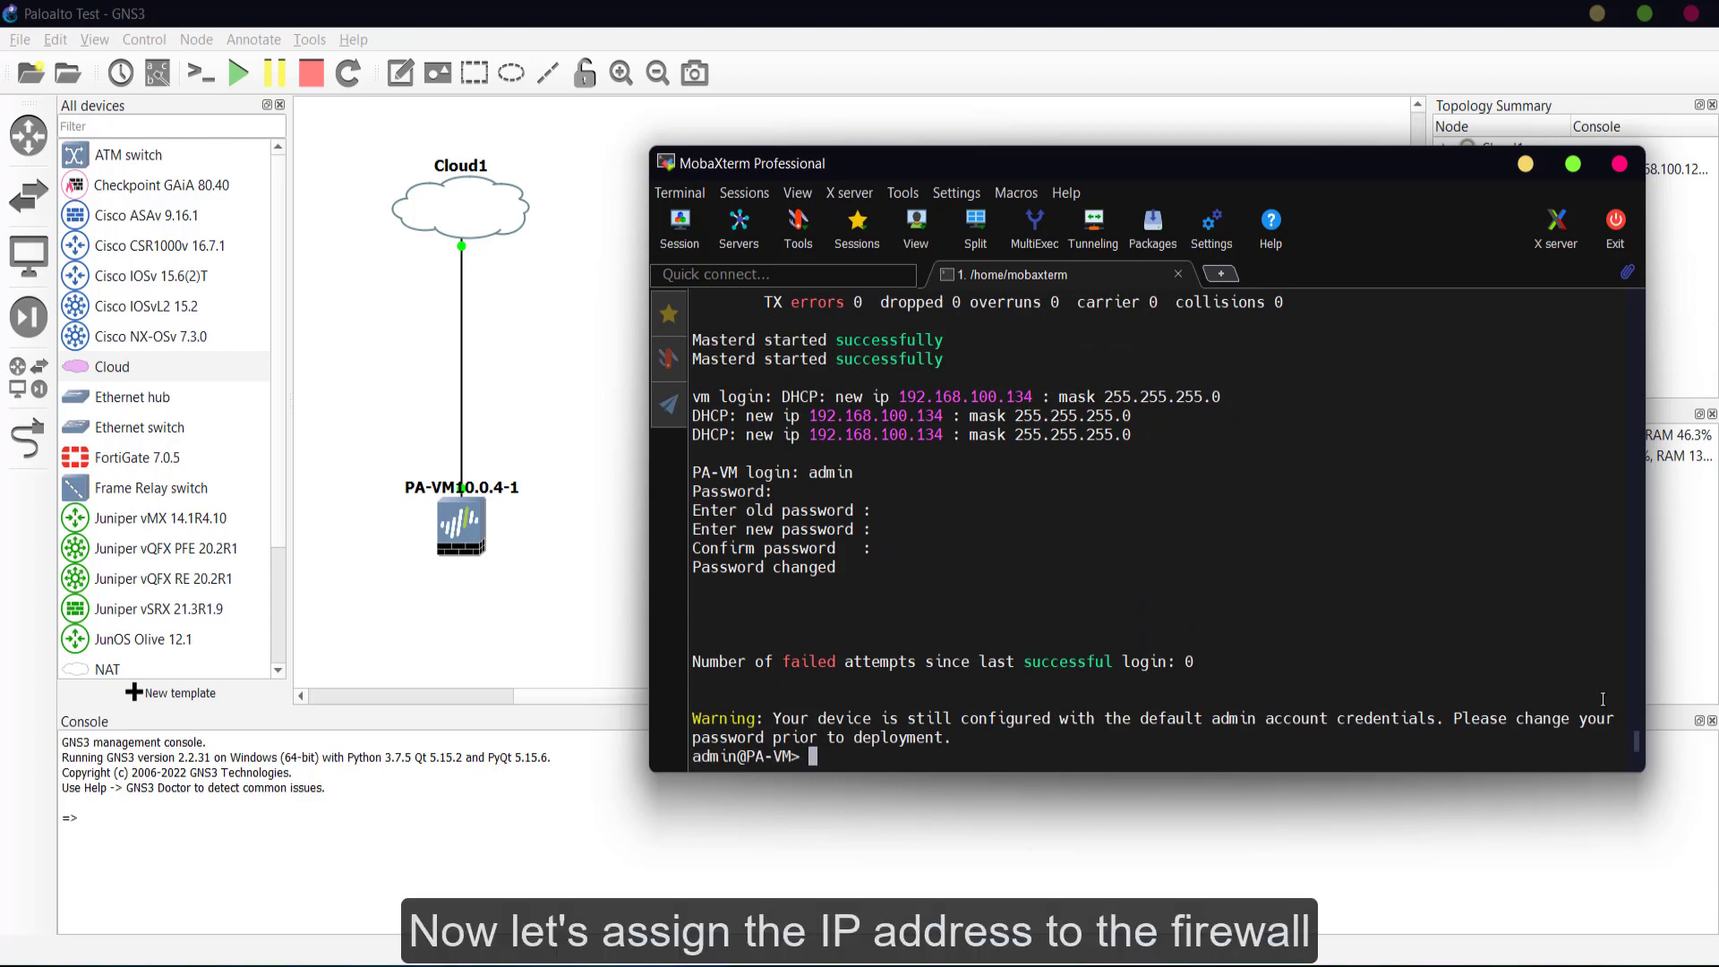
# - In configure mode, set static management IP 192.168.100.30, netmask 255.255.255.0, gateway 192.168.100.1
pyautogui.write('configur')
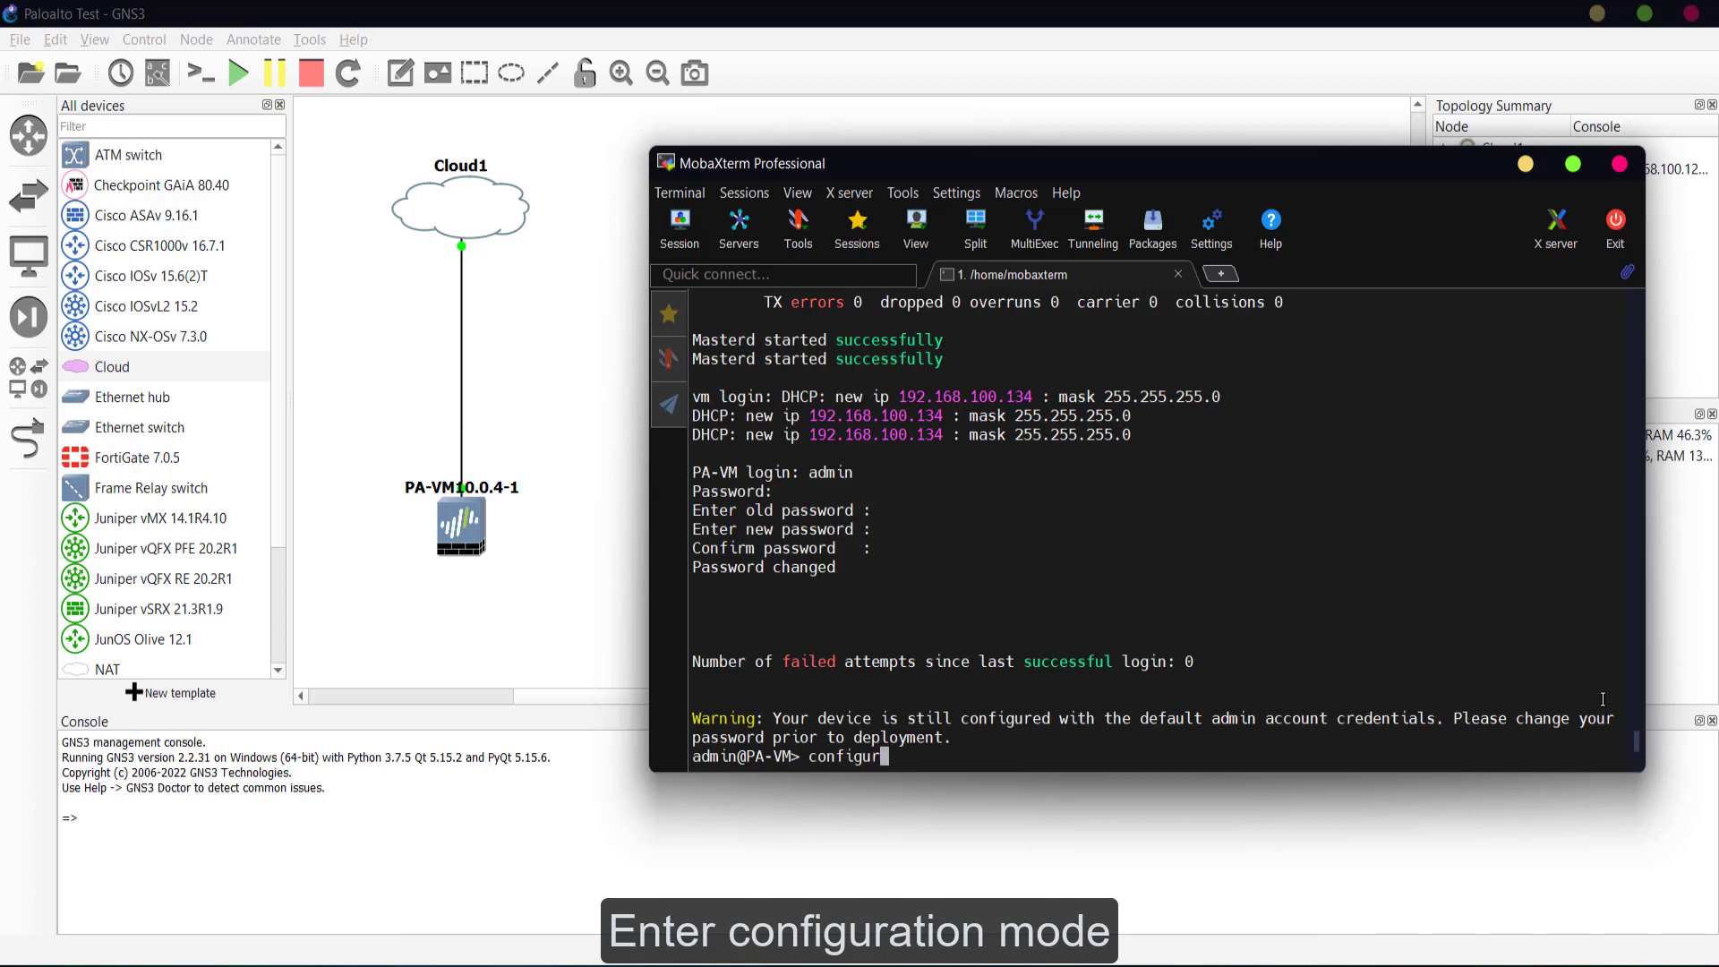
pyautogui.write('e')
pyautogui.press('Return')
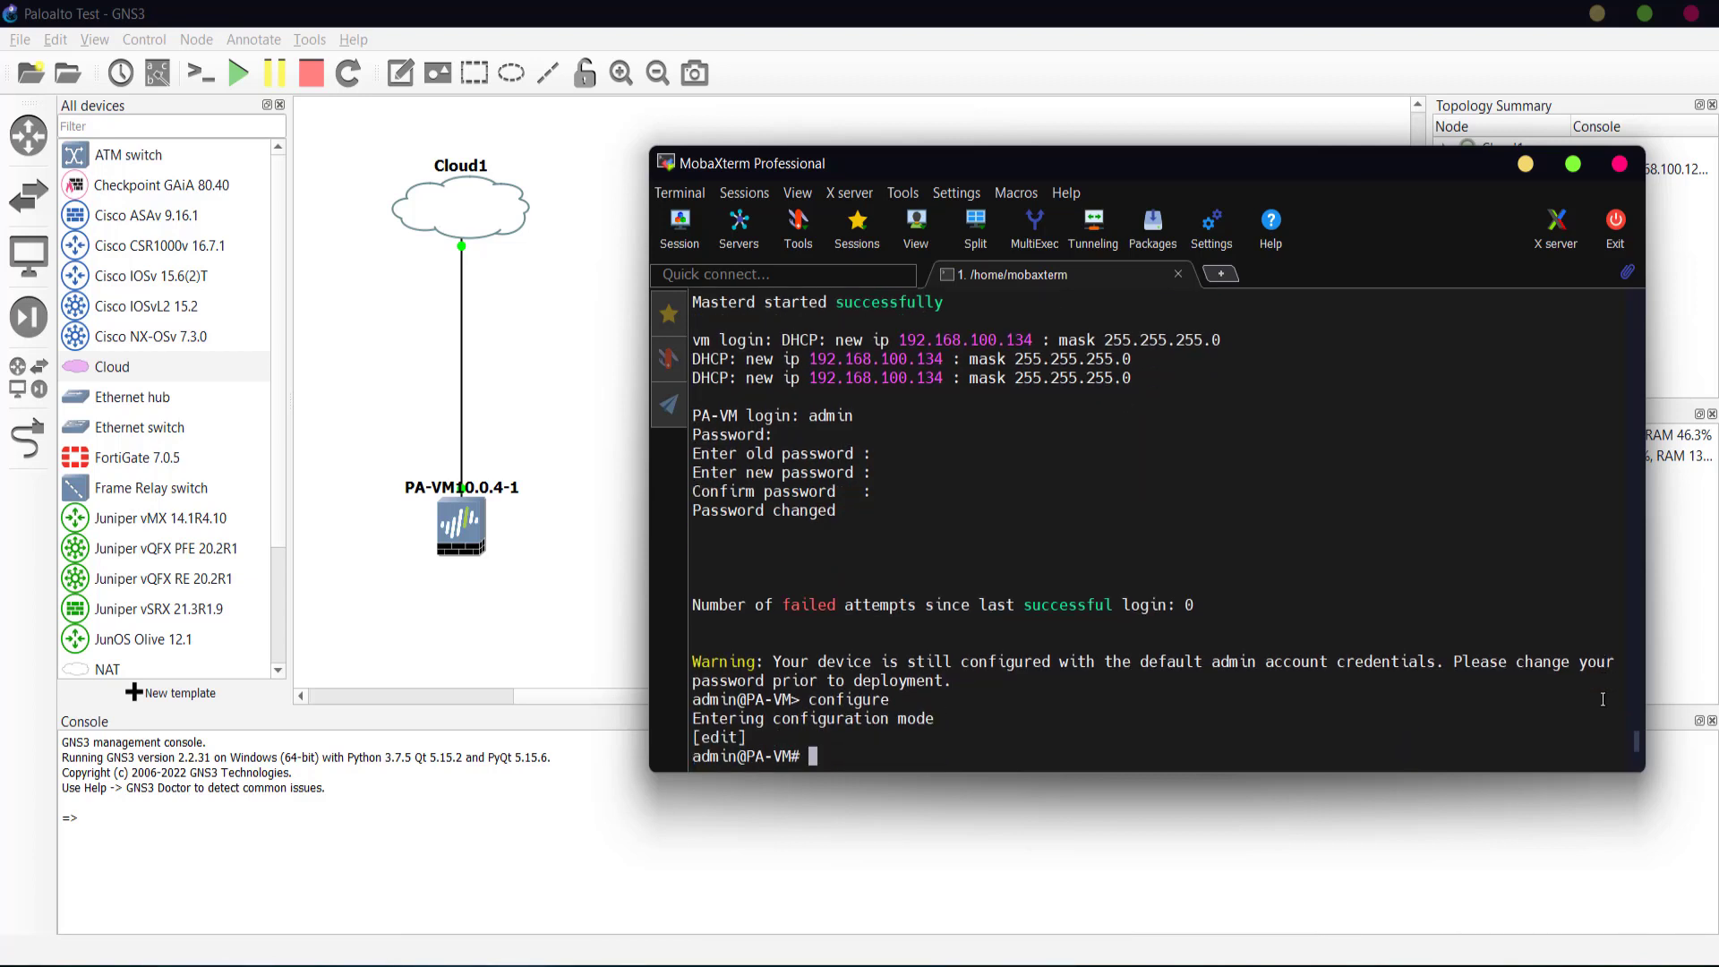
pyautogui.write('set device')
pyautogui.press('Tab')
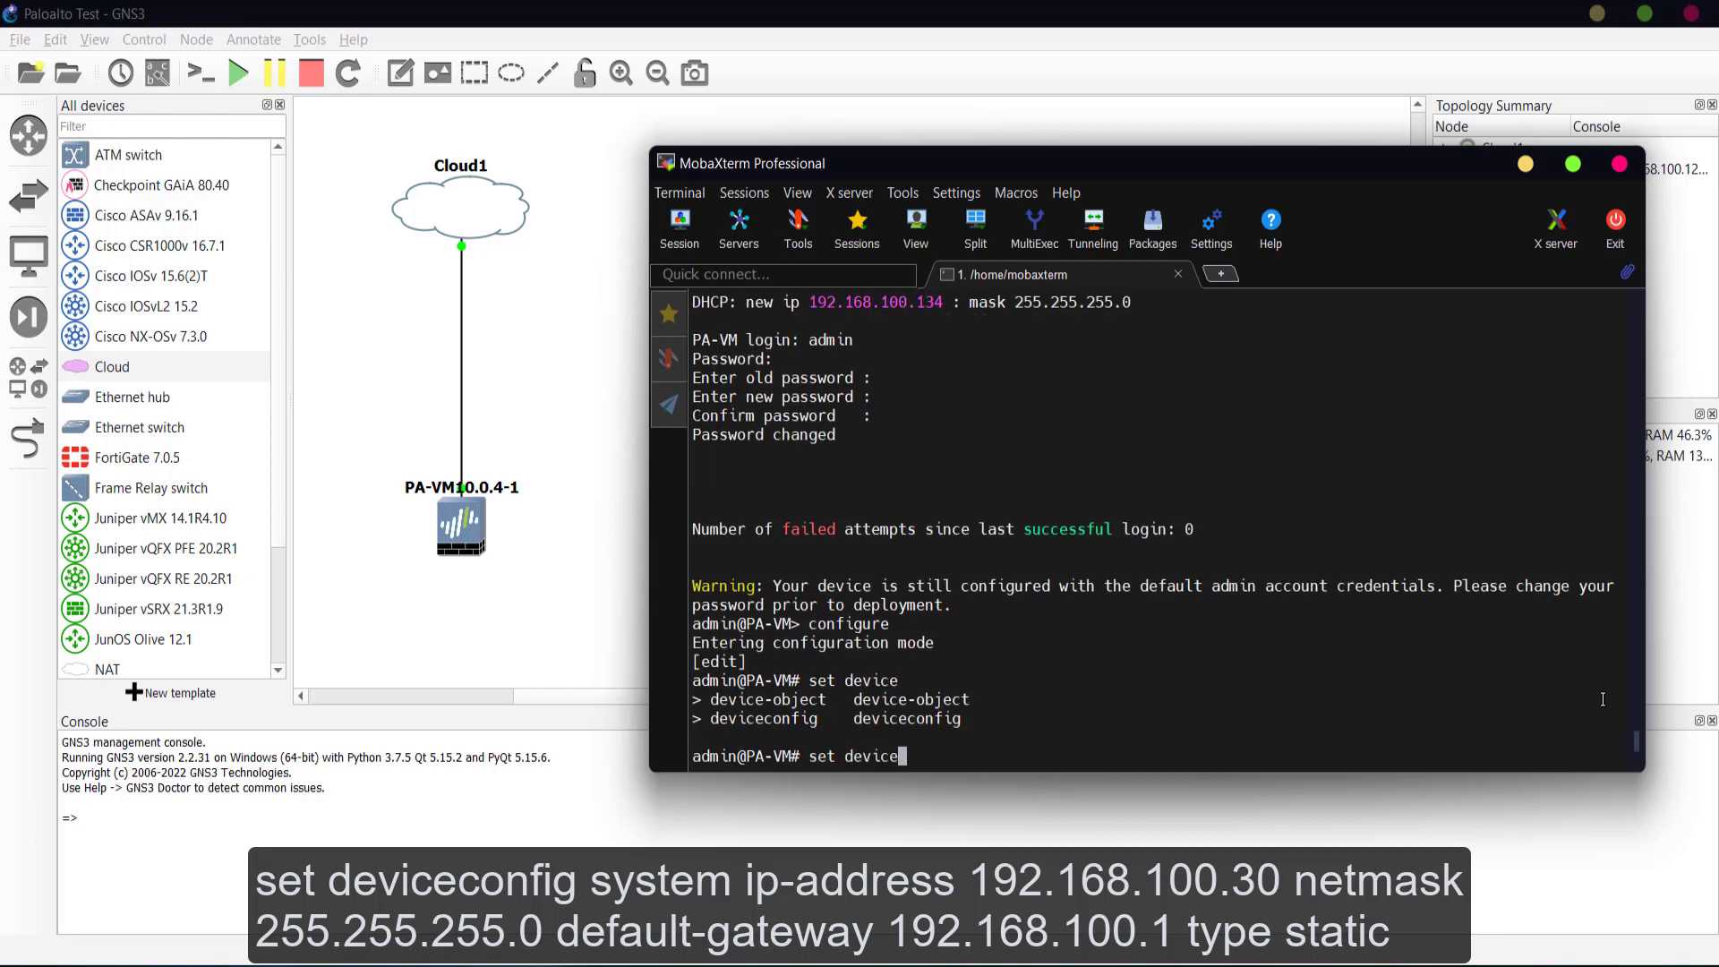
pyautogui.write('config system ip-address')
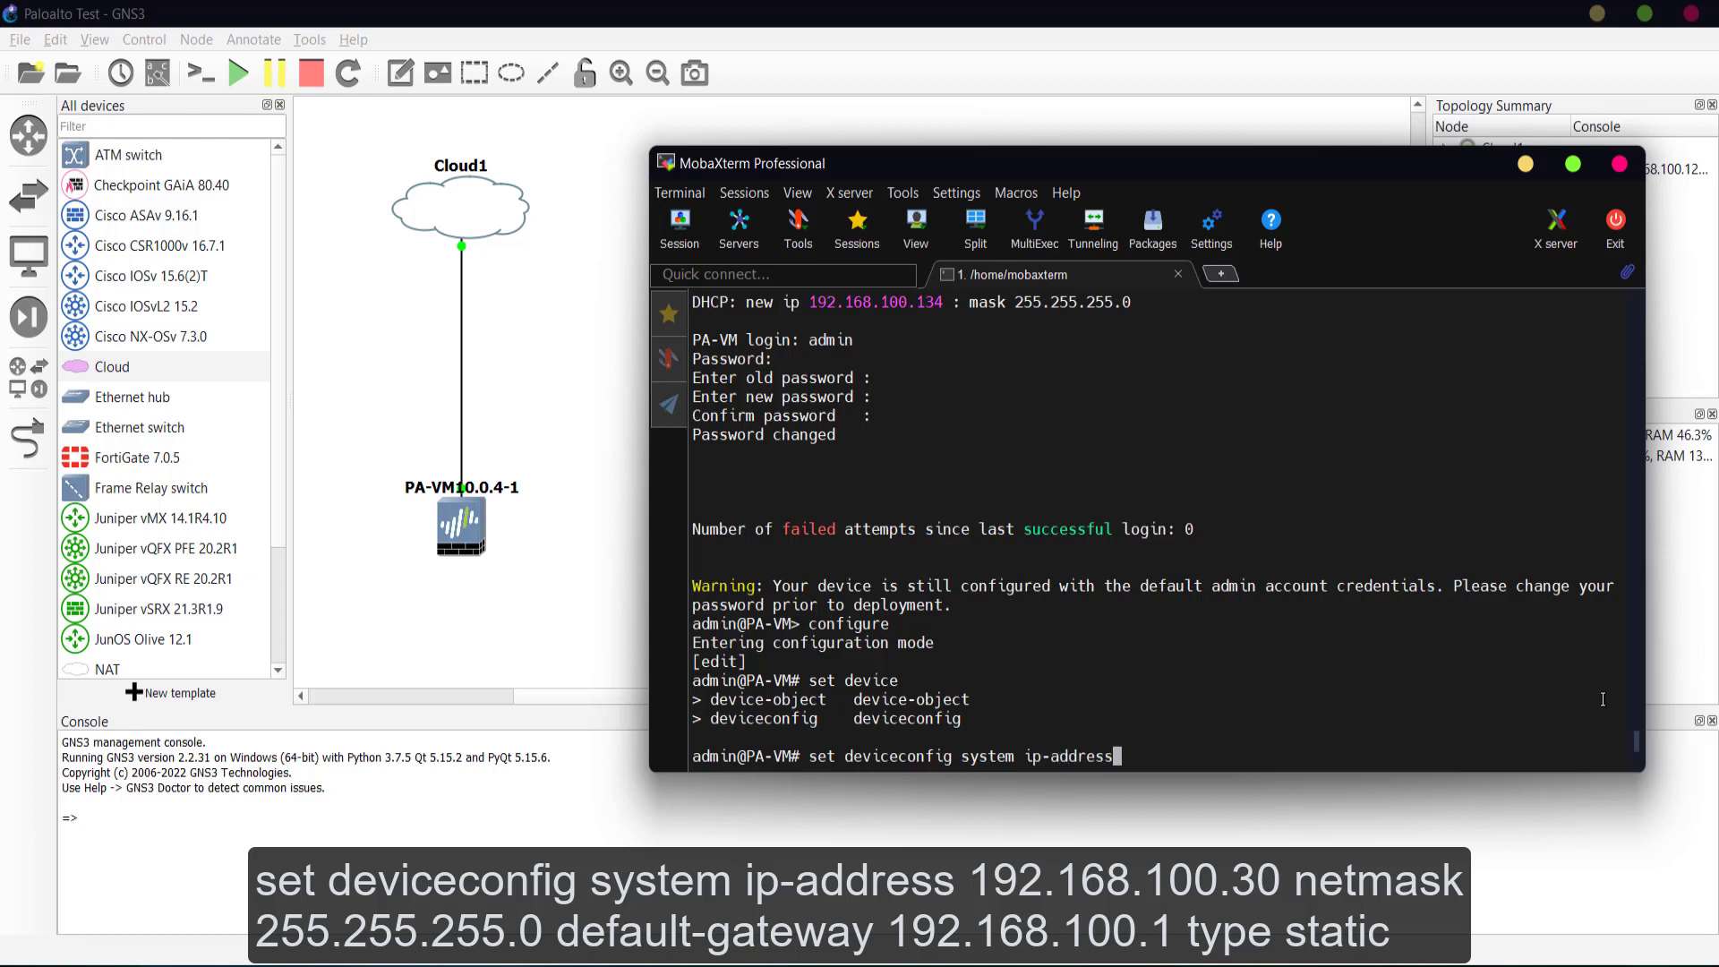
pyautogui.write(' 192.168.100.30 net')
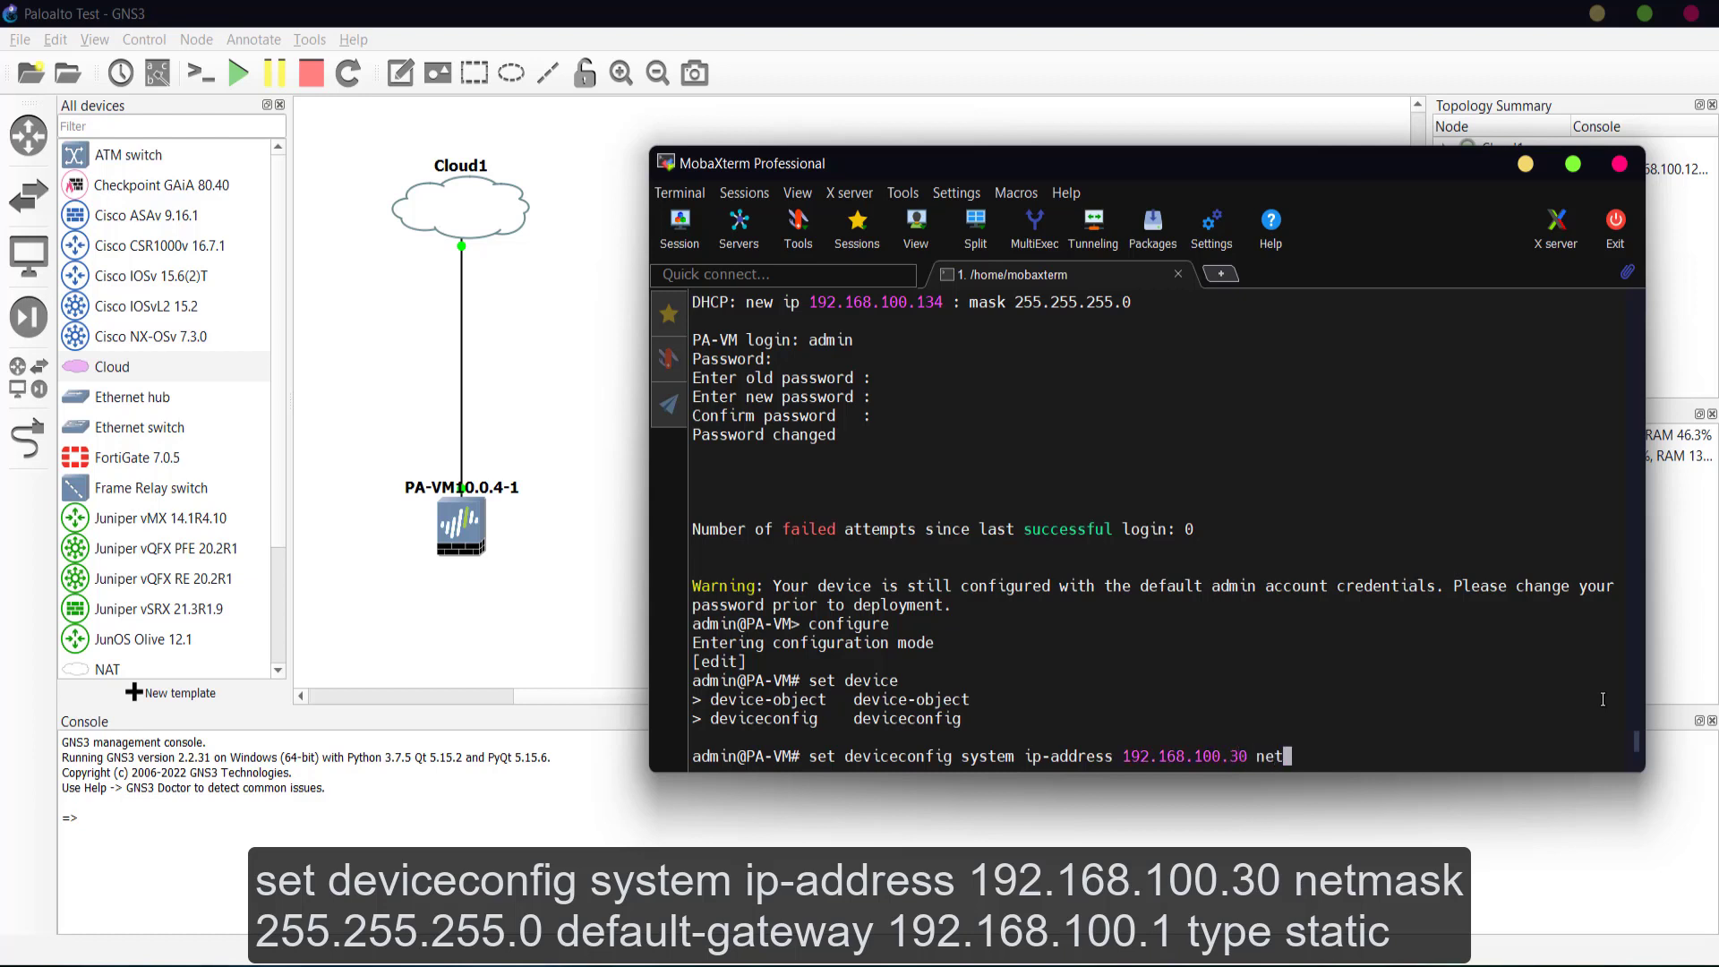
pyautogui.write('mask 255.255.255.0')
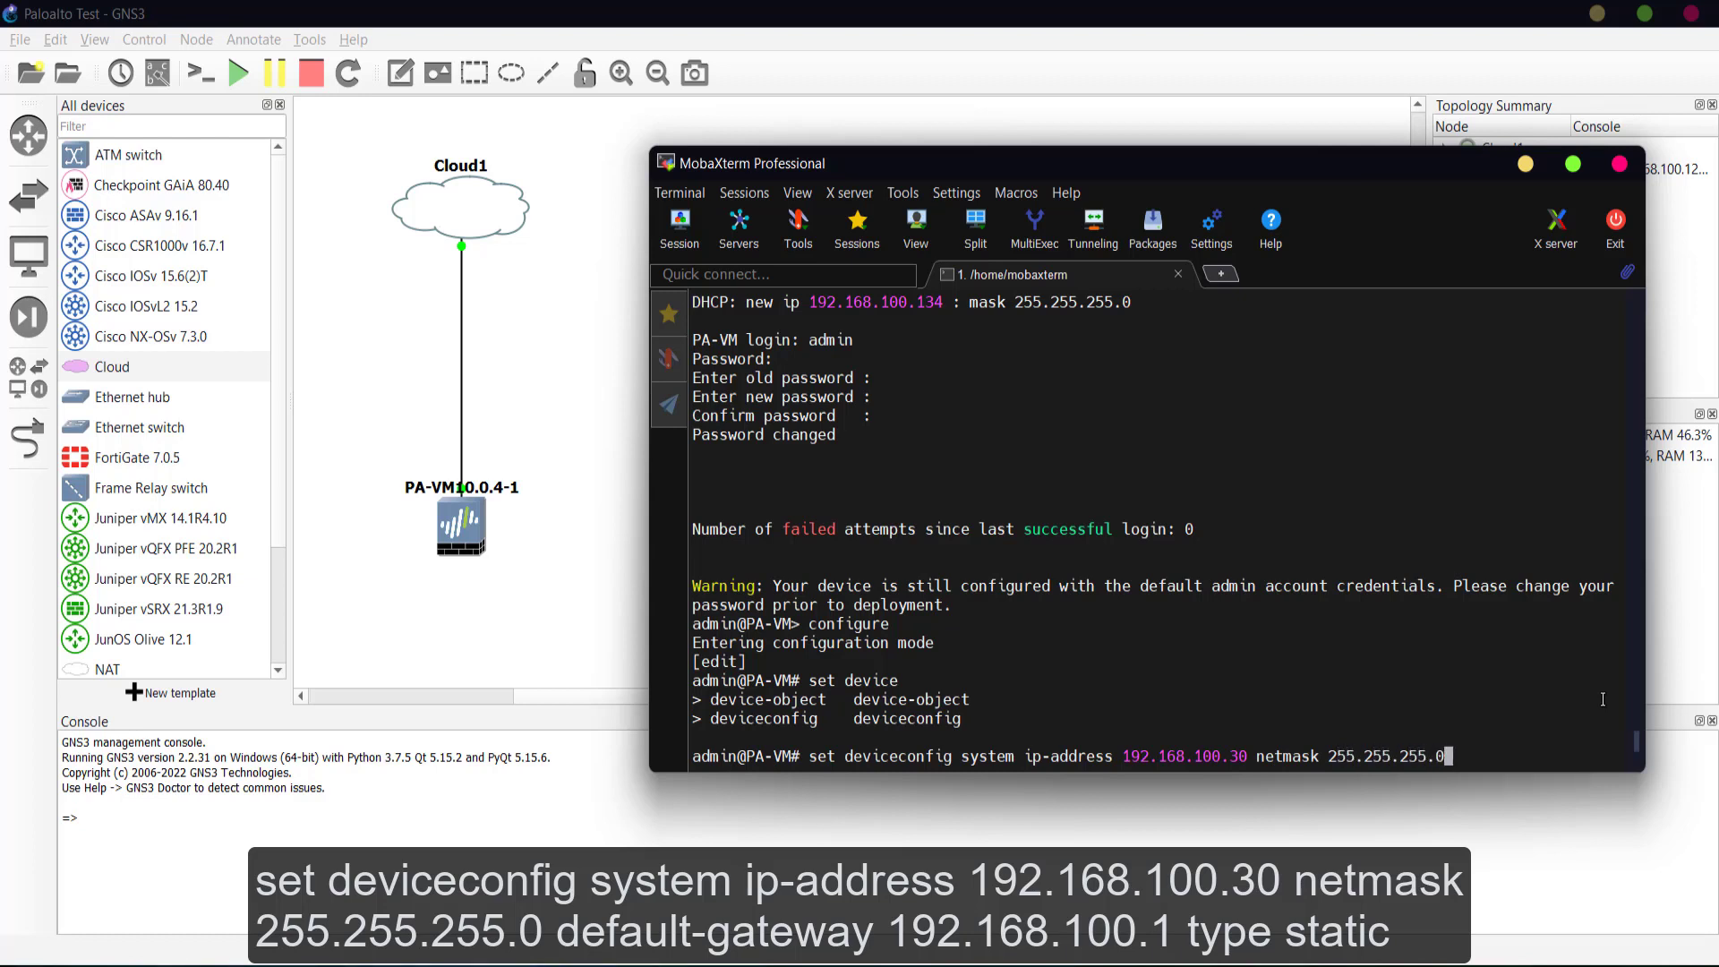
pyautogui.write(' defa')
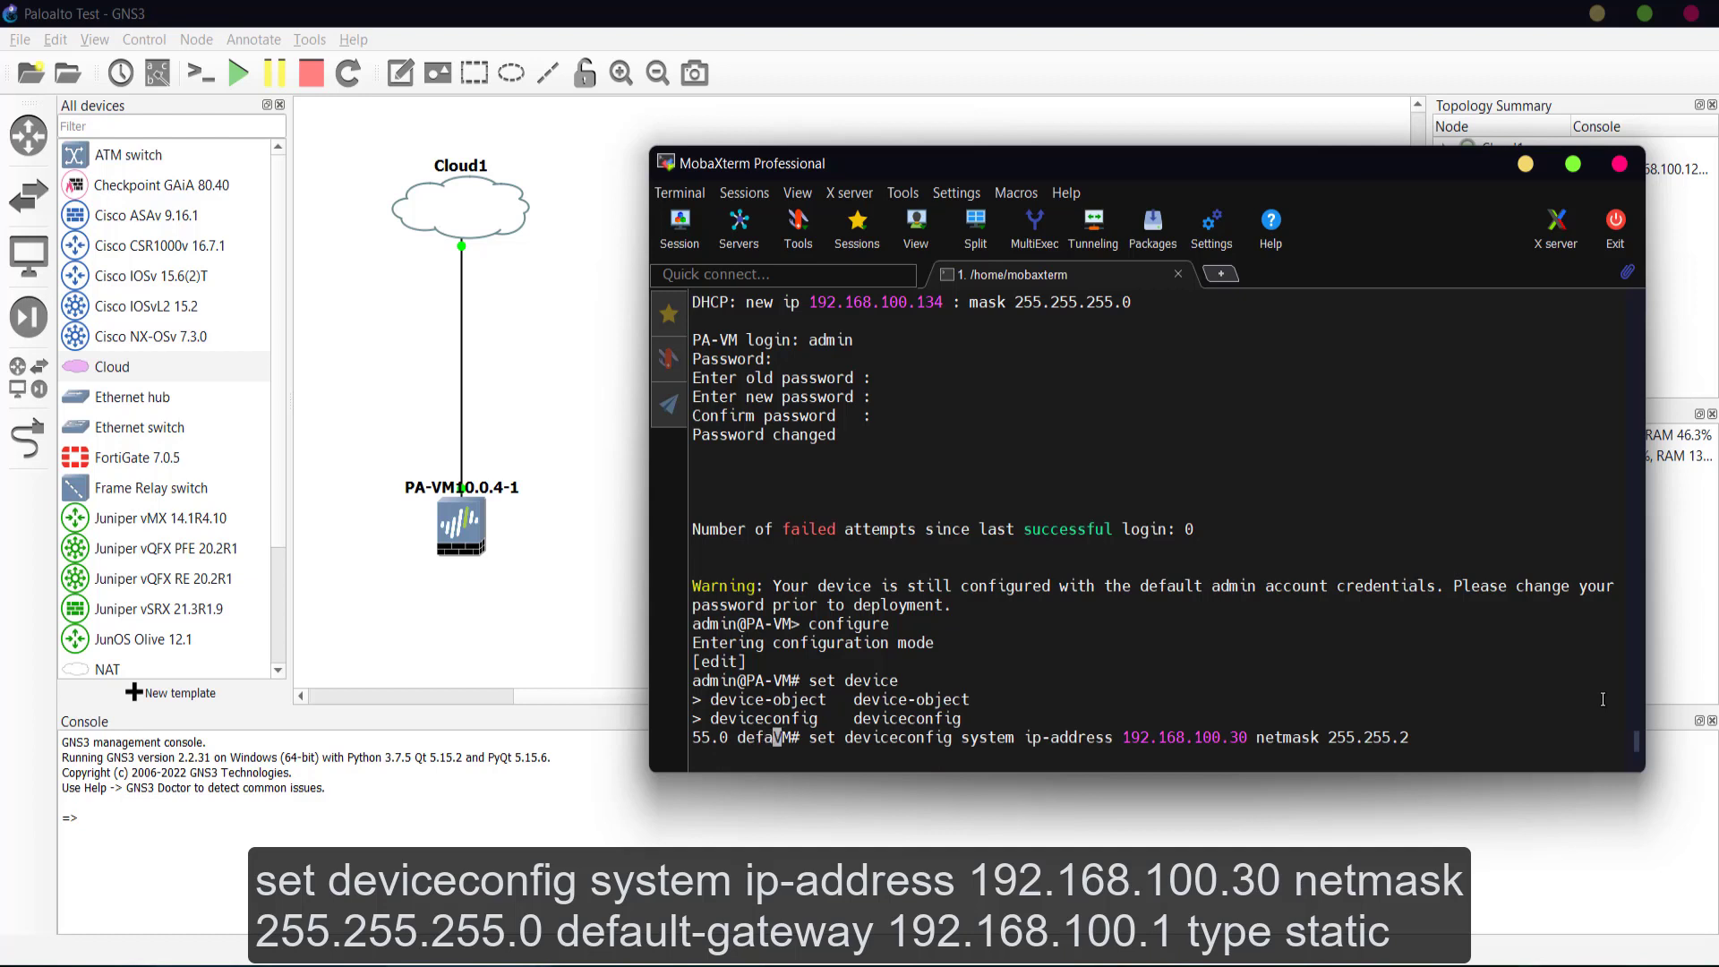
pyautogui.write('ult-gateway ')
pyautogui.write('192.168.')
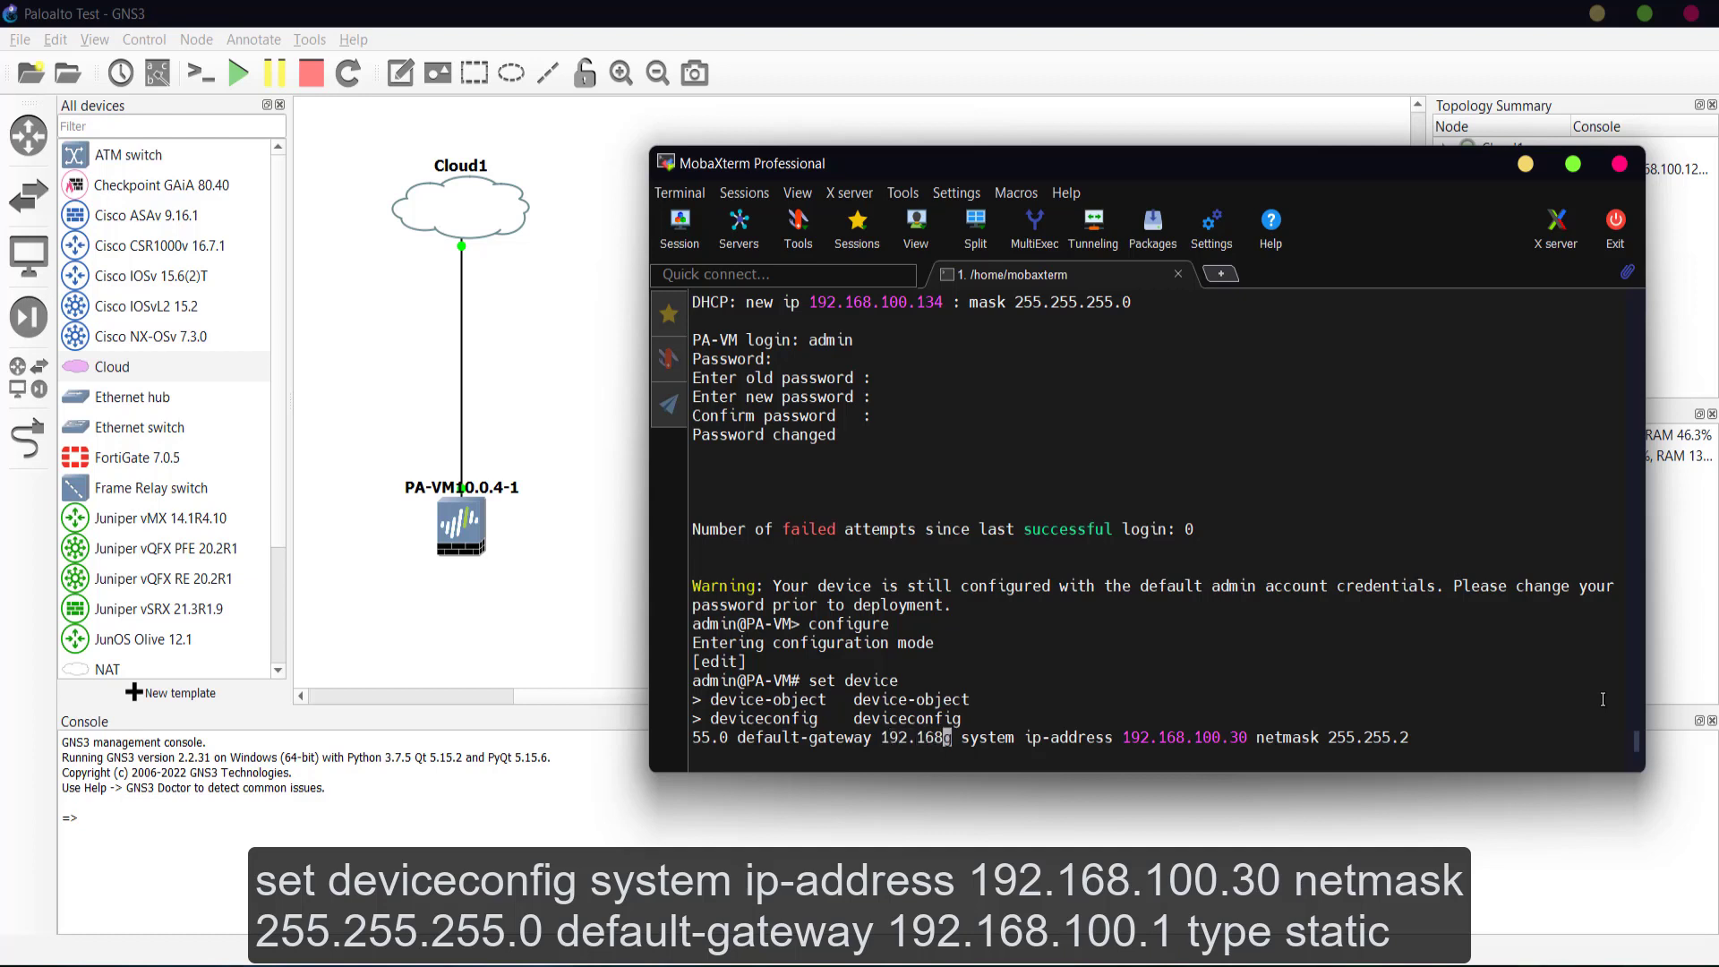
pyautogui.write('100.1 typ')
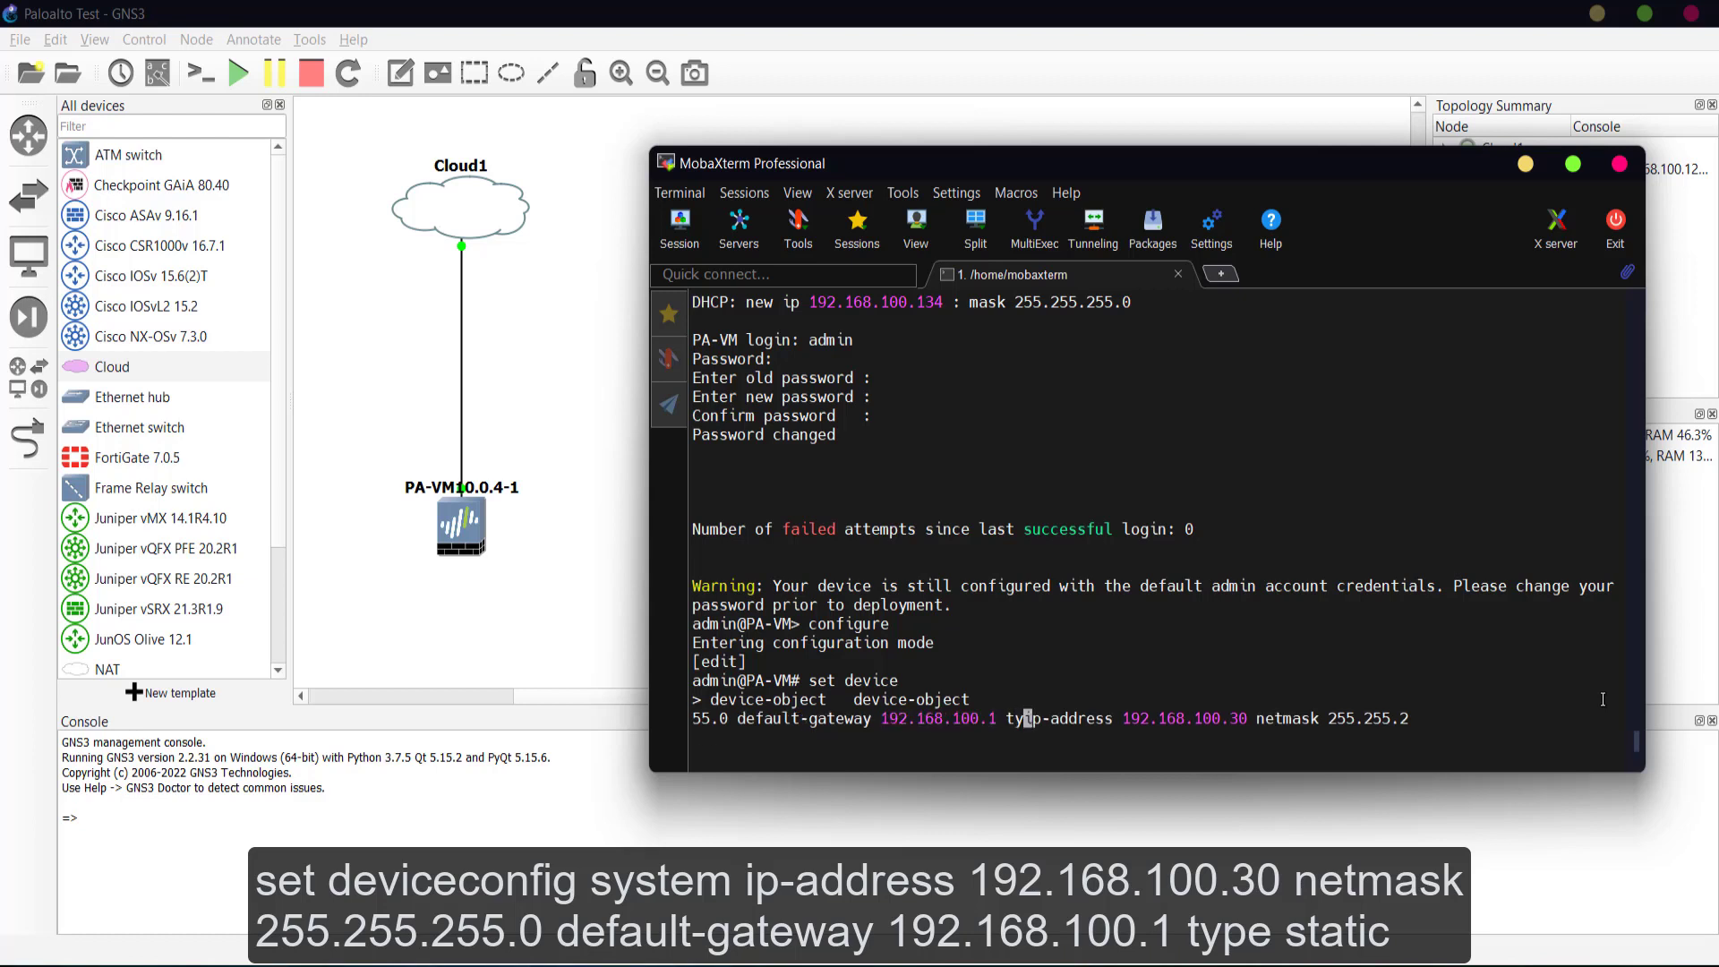
pyautogui.write('e static')
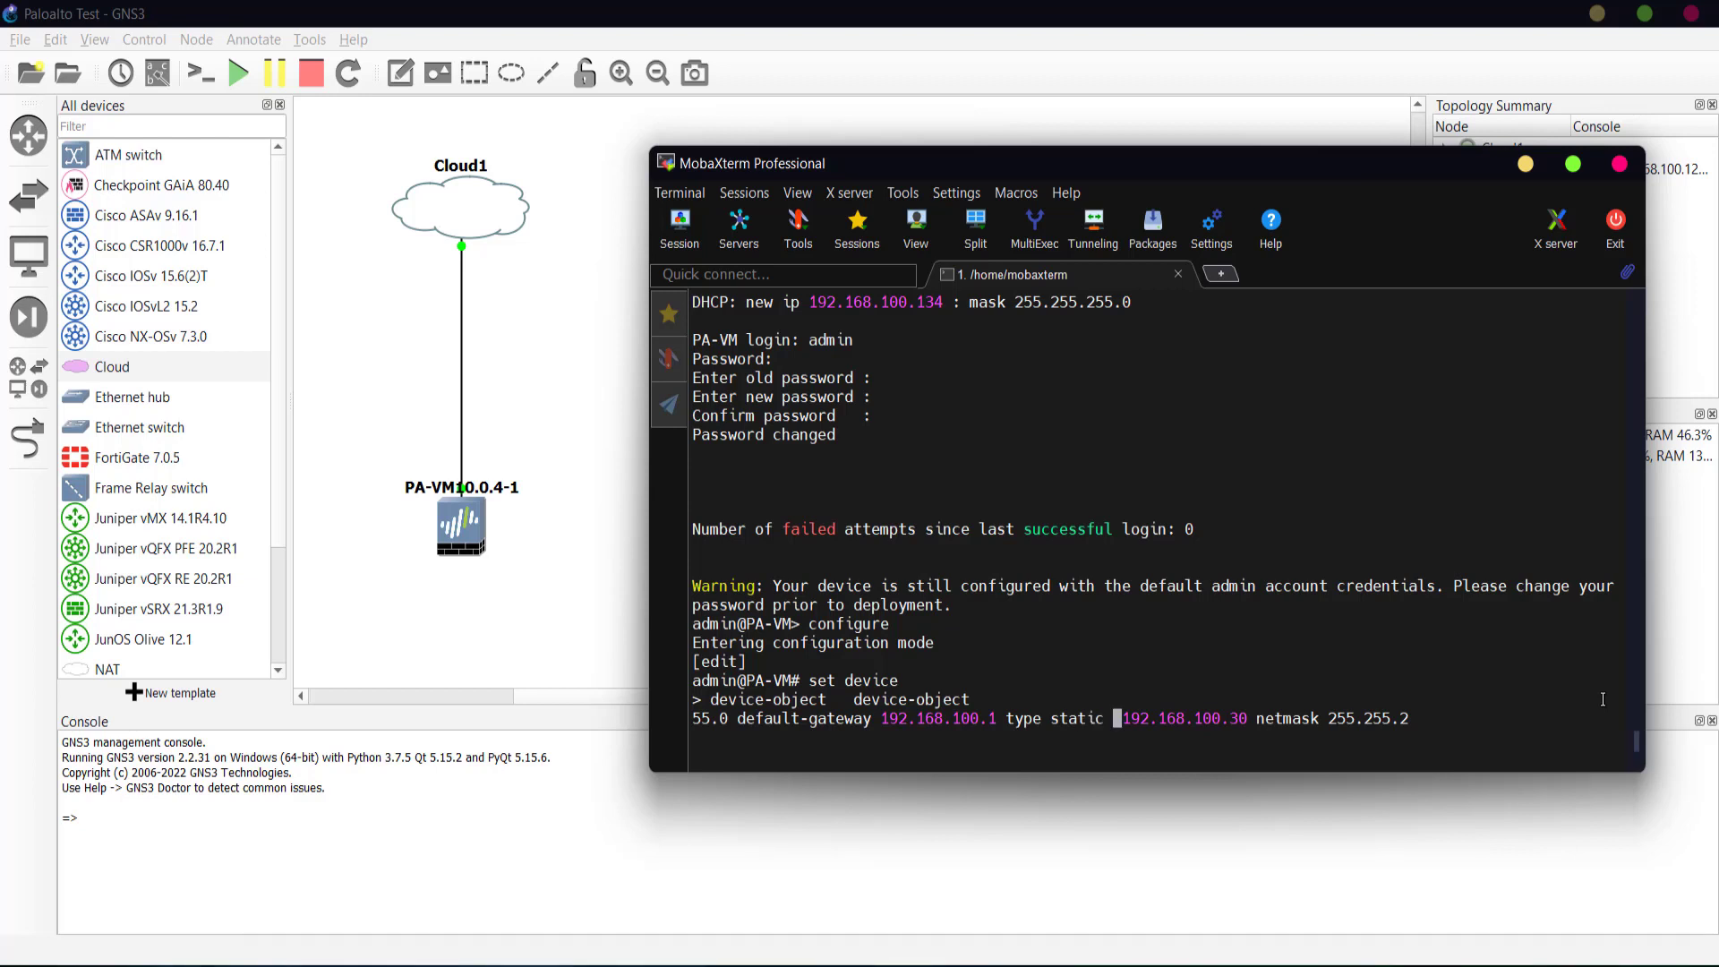
pyautogui.press('Return')
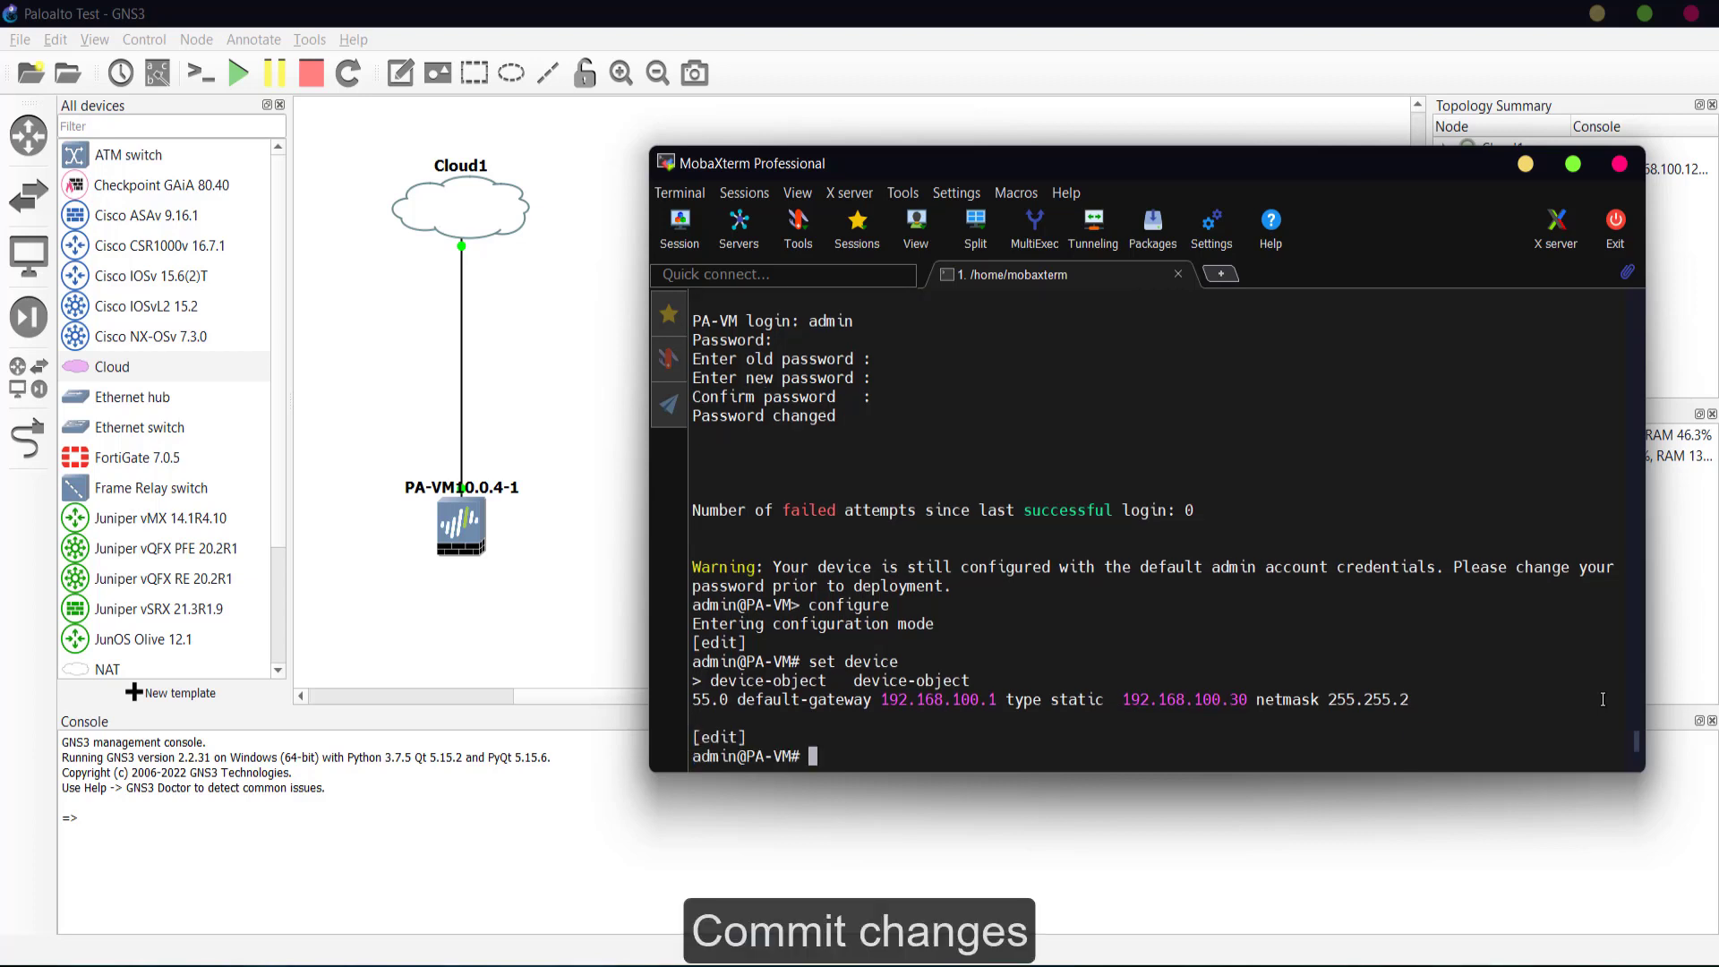
# - Commit the configuration so the static management address is saved and active
pyautogui.write('commit')
pyautogui.press('Return')
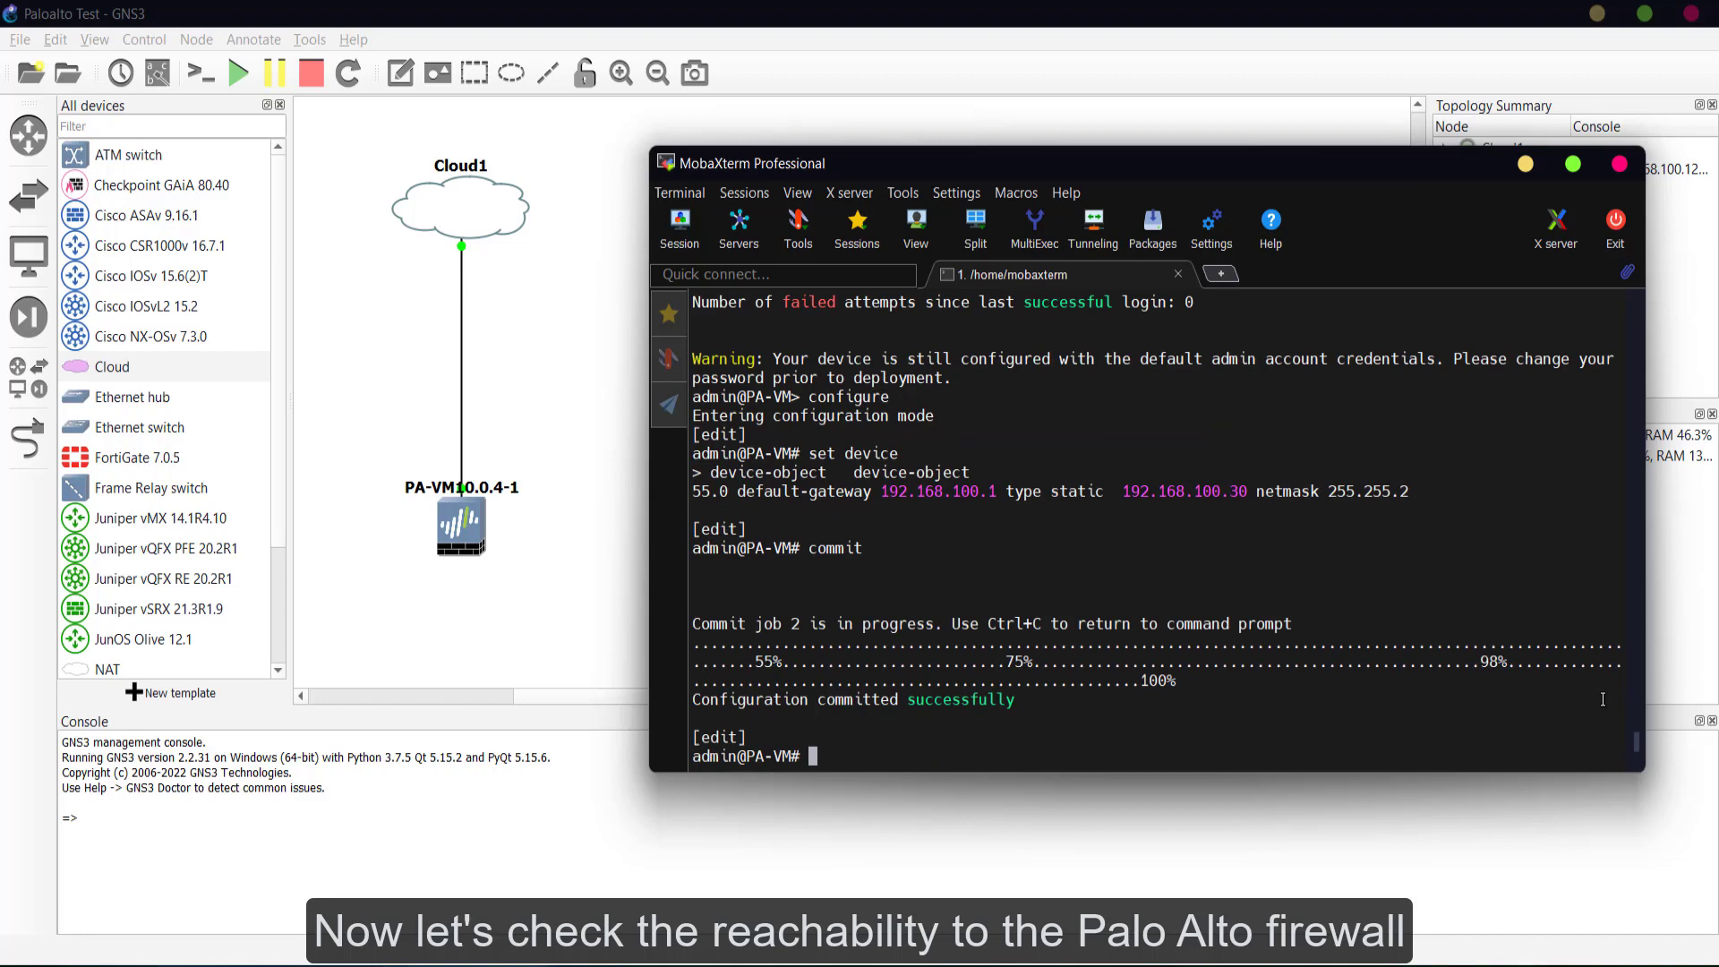
pyautogui.press('super+r')
# - From cmd, ping 192.168.100.30 twice to confirm replies, then exit the prompt
pyautogui.write('cmd')
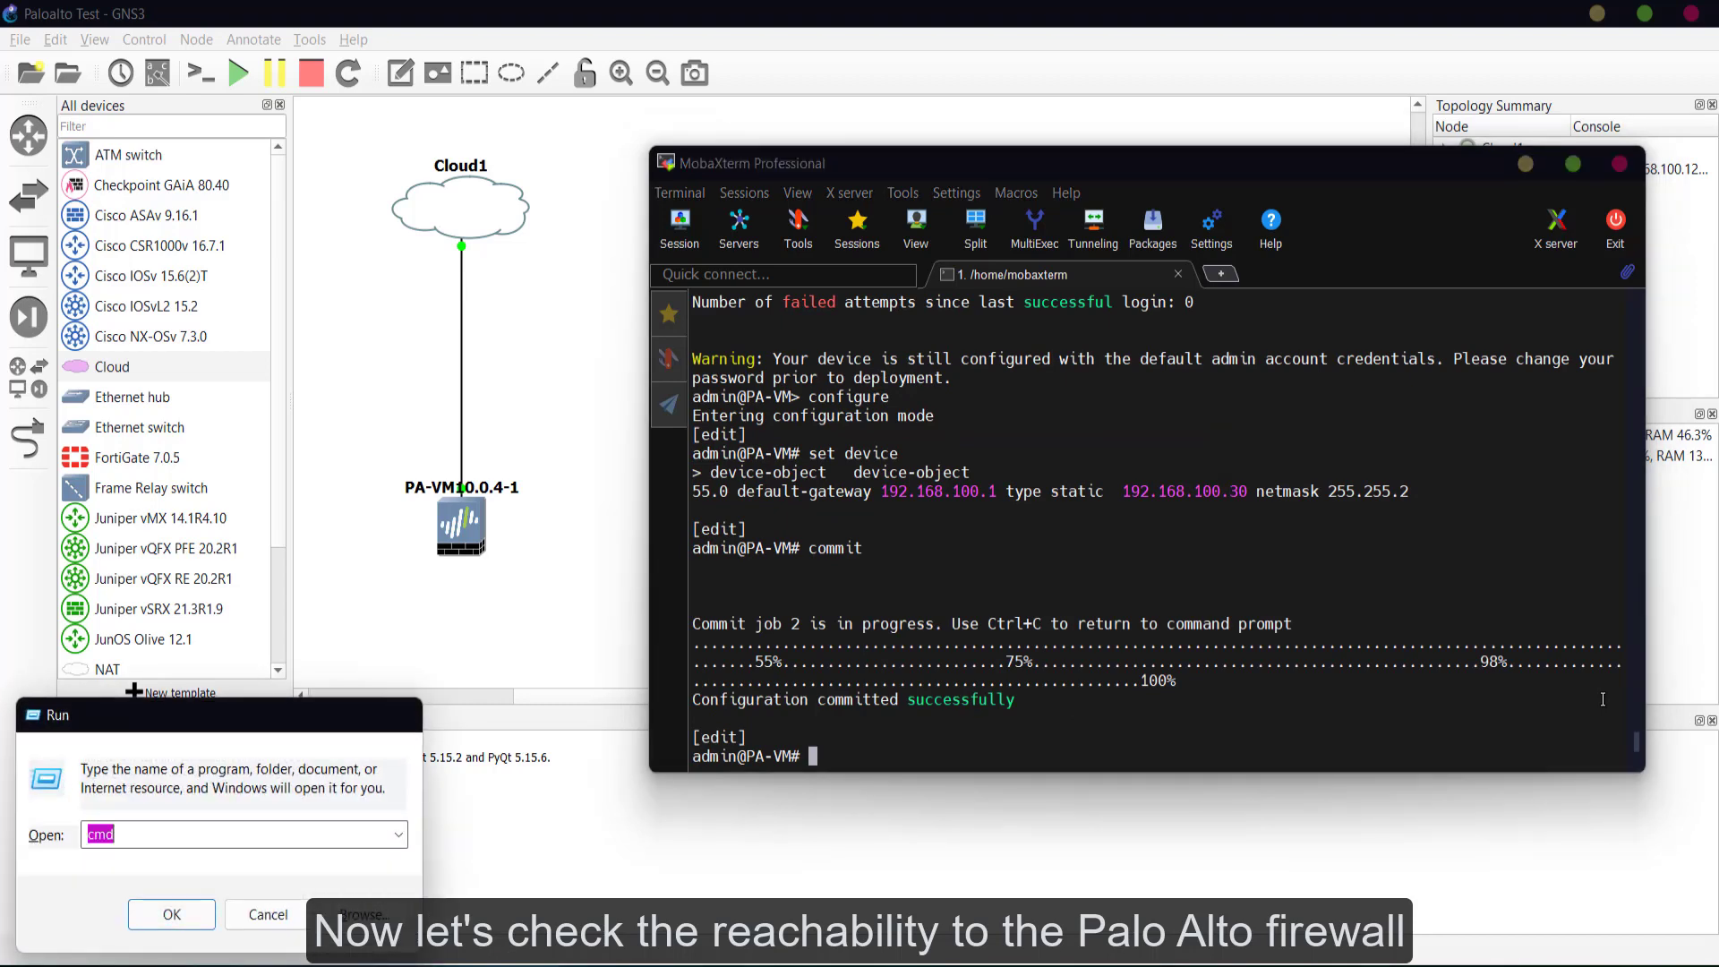
pyautogui.press('Return')
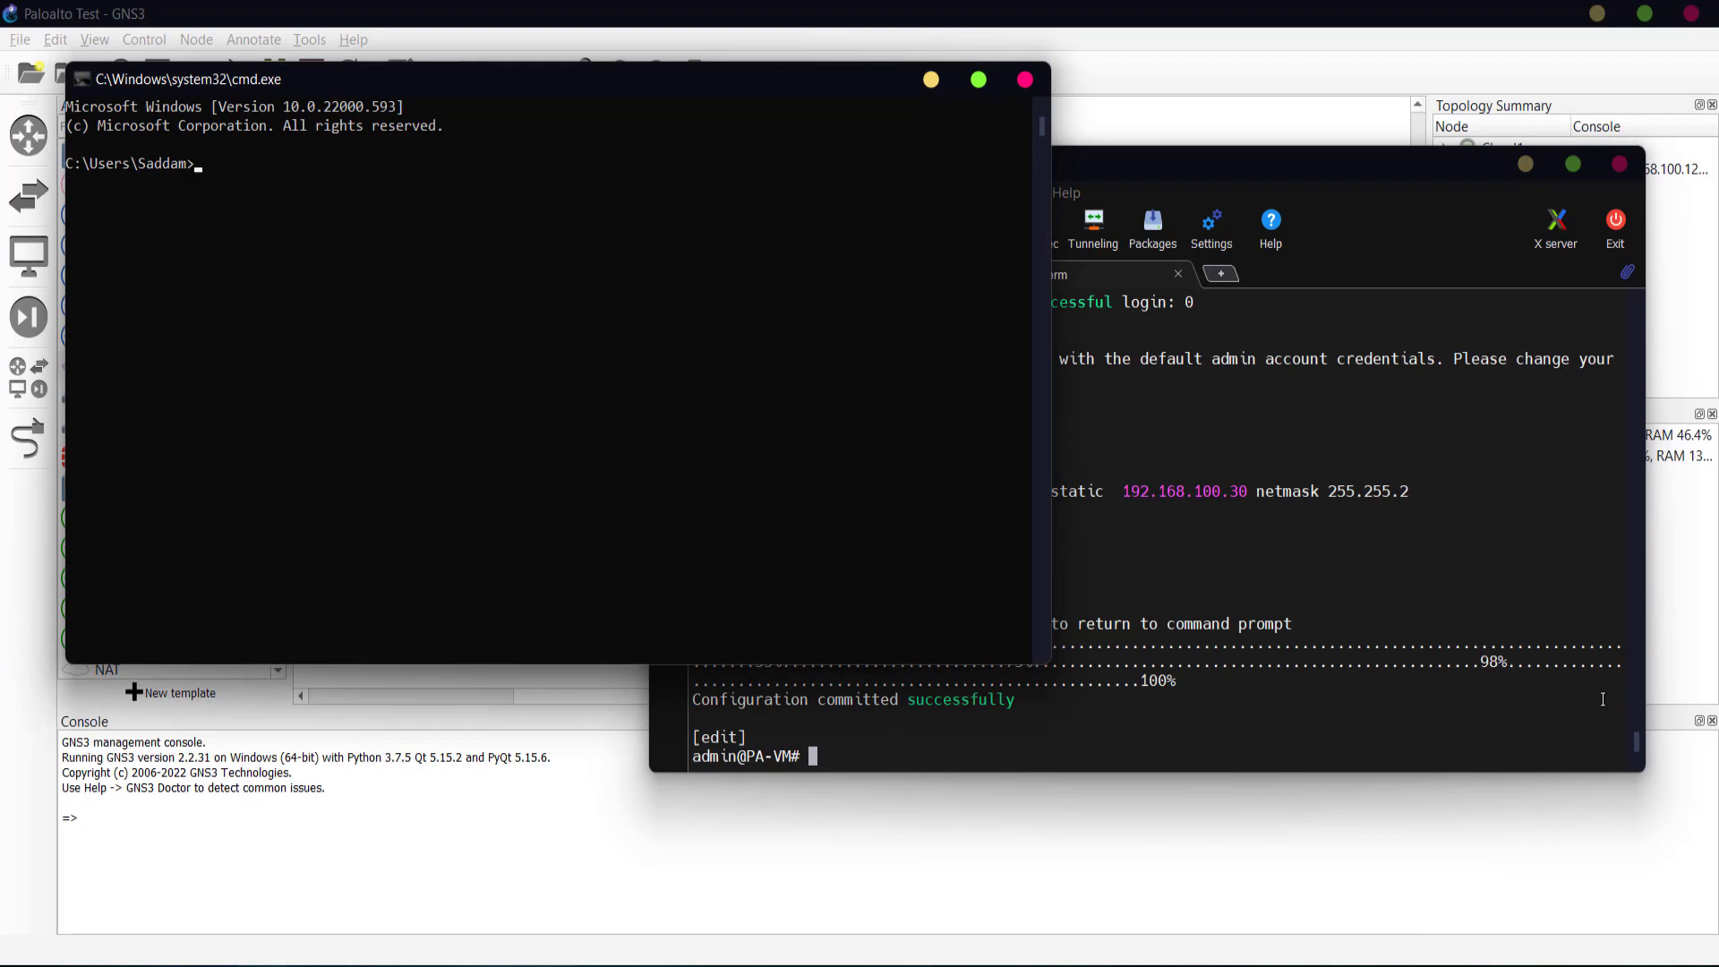
pyautogui.write('ping 192.168.100.30')
pyautogui.press('Return')
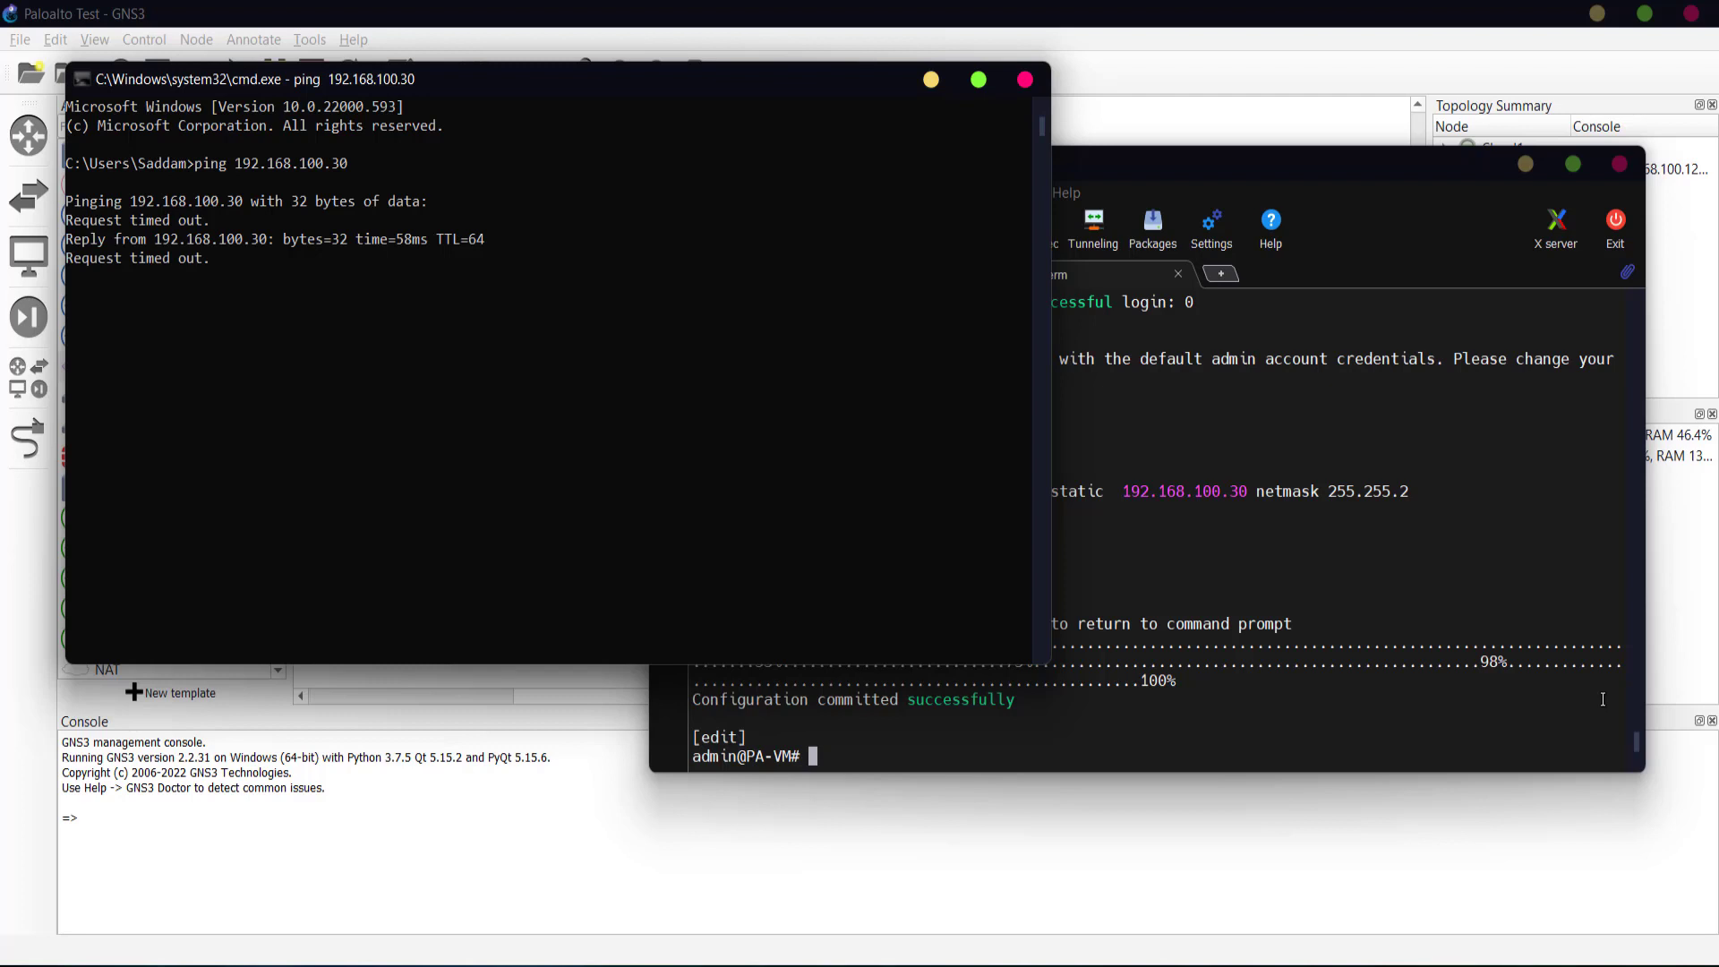
pyautogui.press('Up')
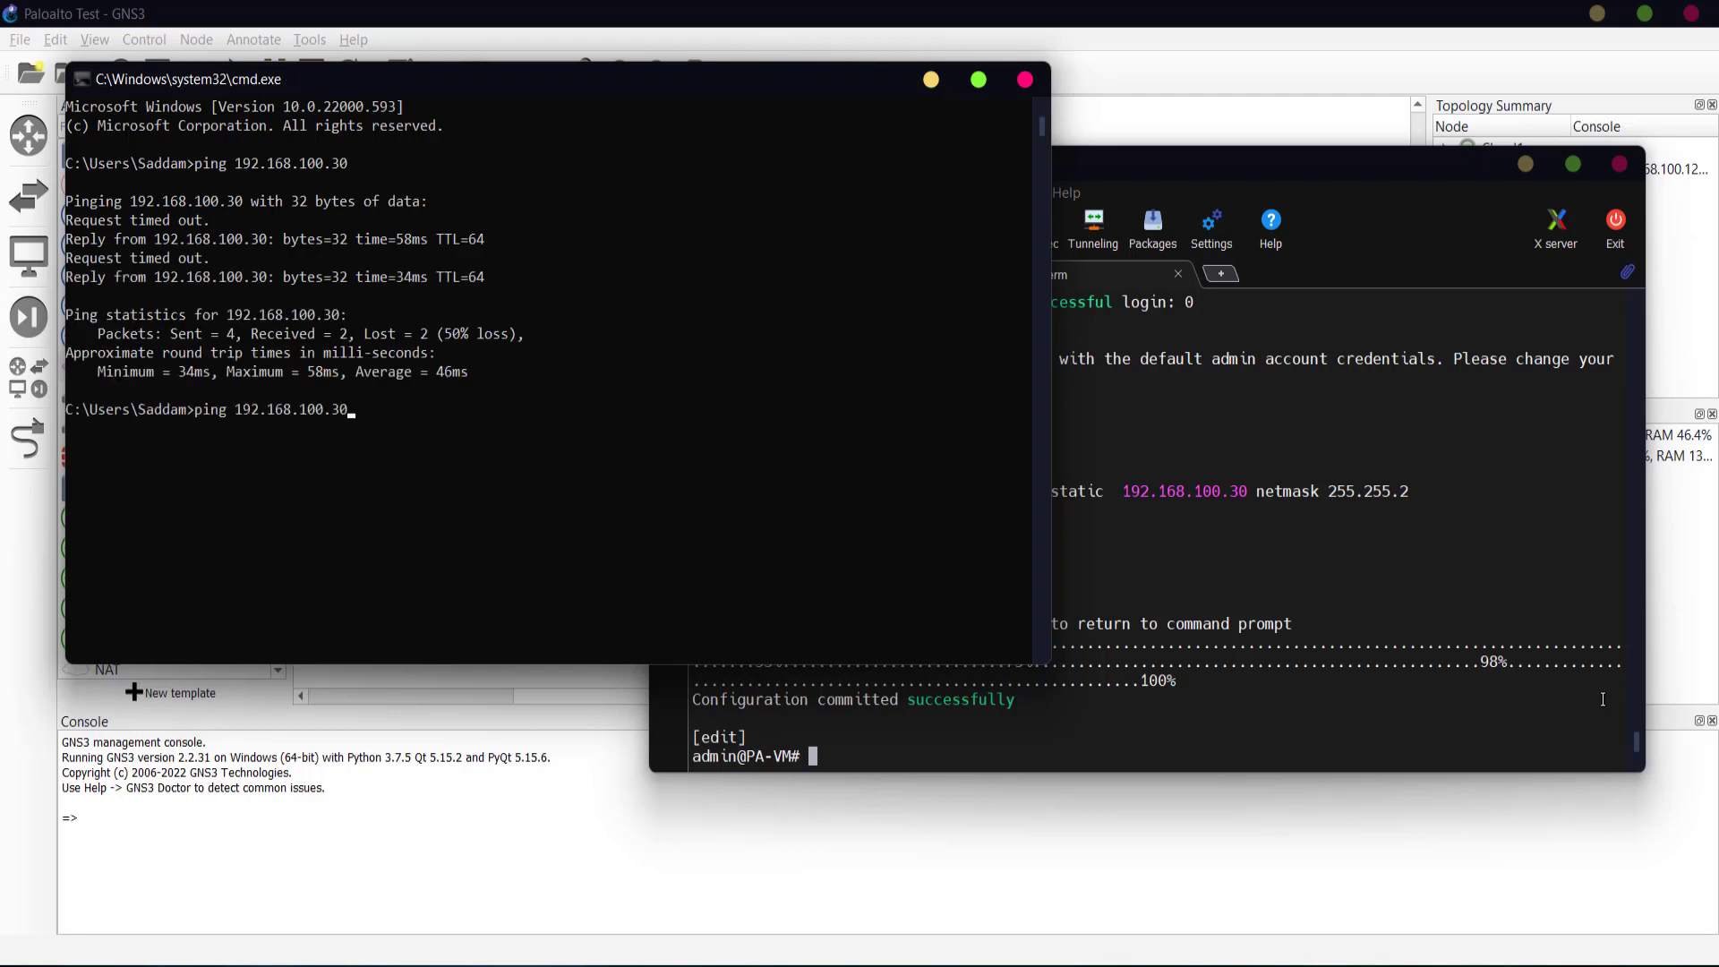
pyautogui.press('Return')
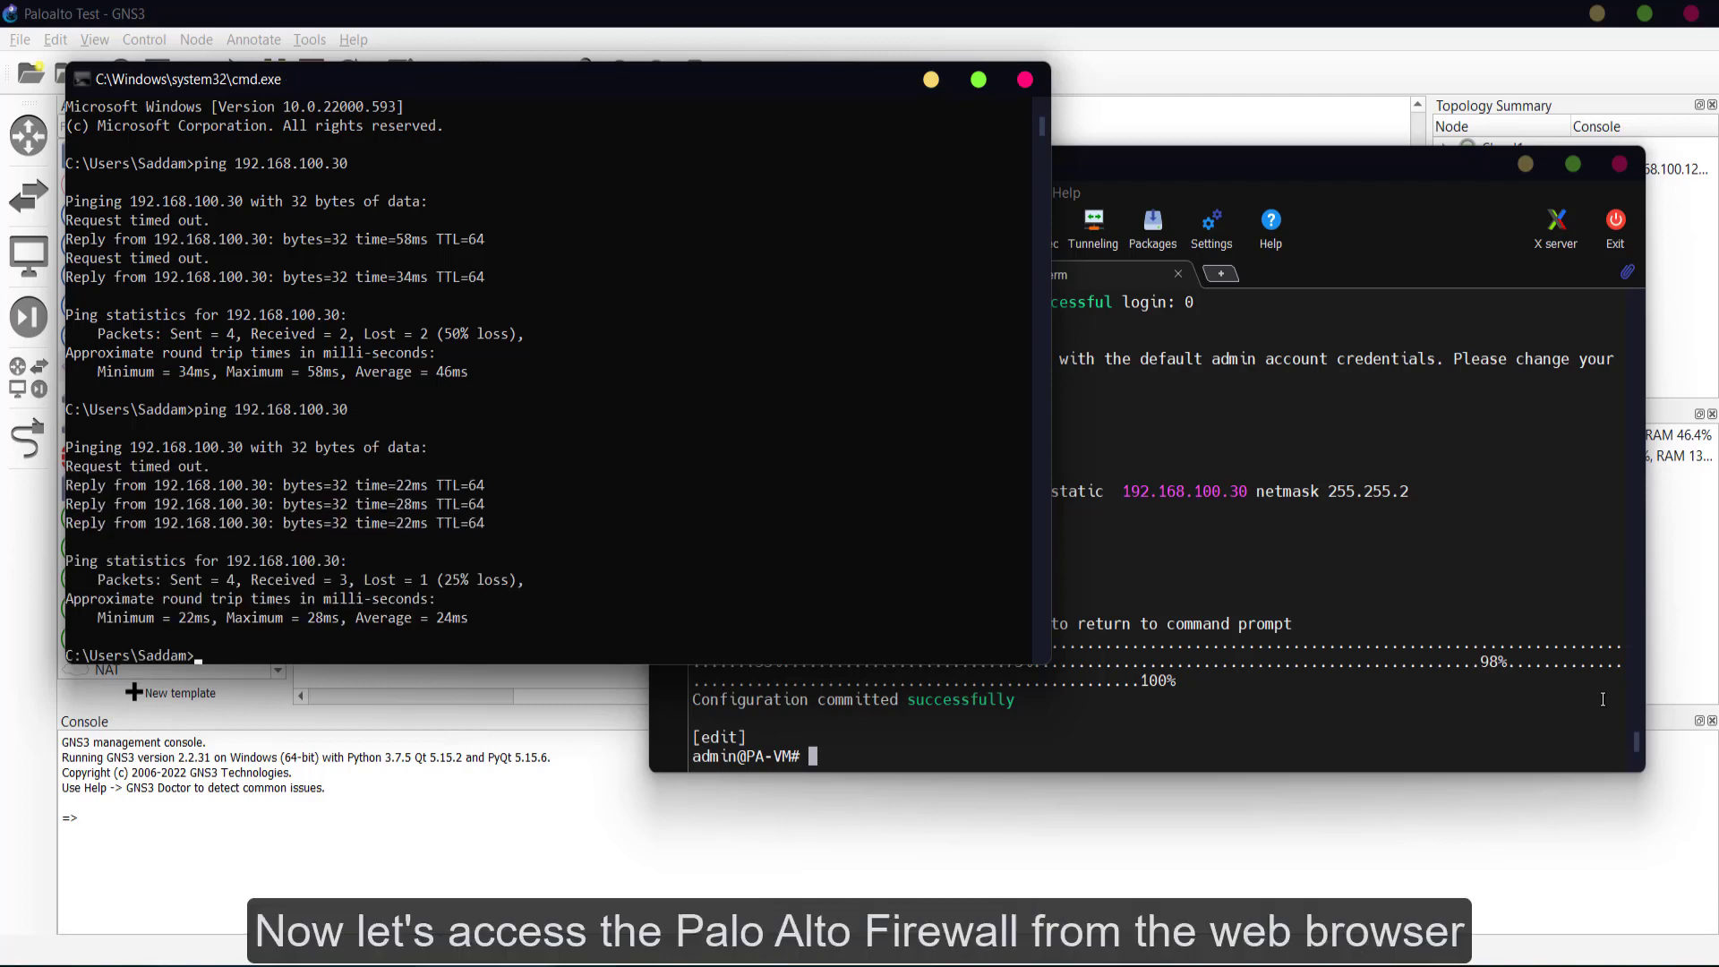
pyautogui.write('exit')
pyautogui.press('Return')
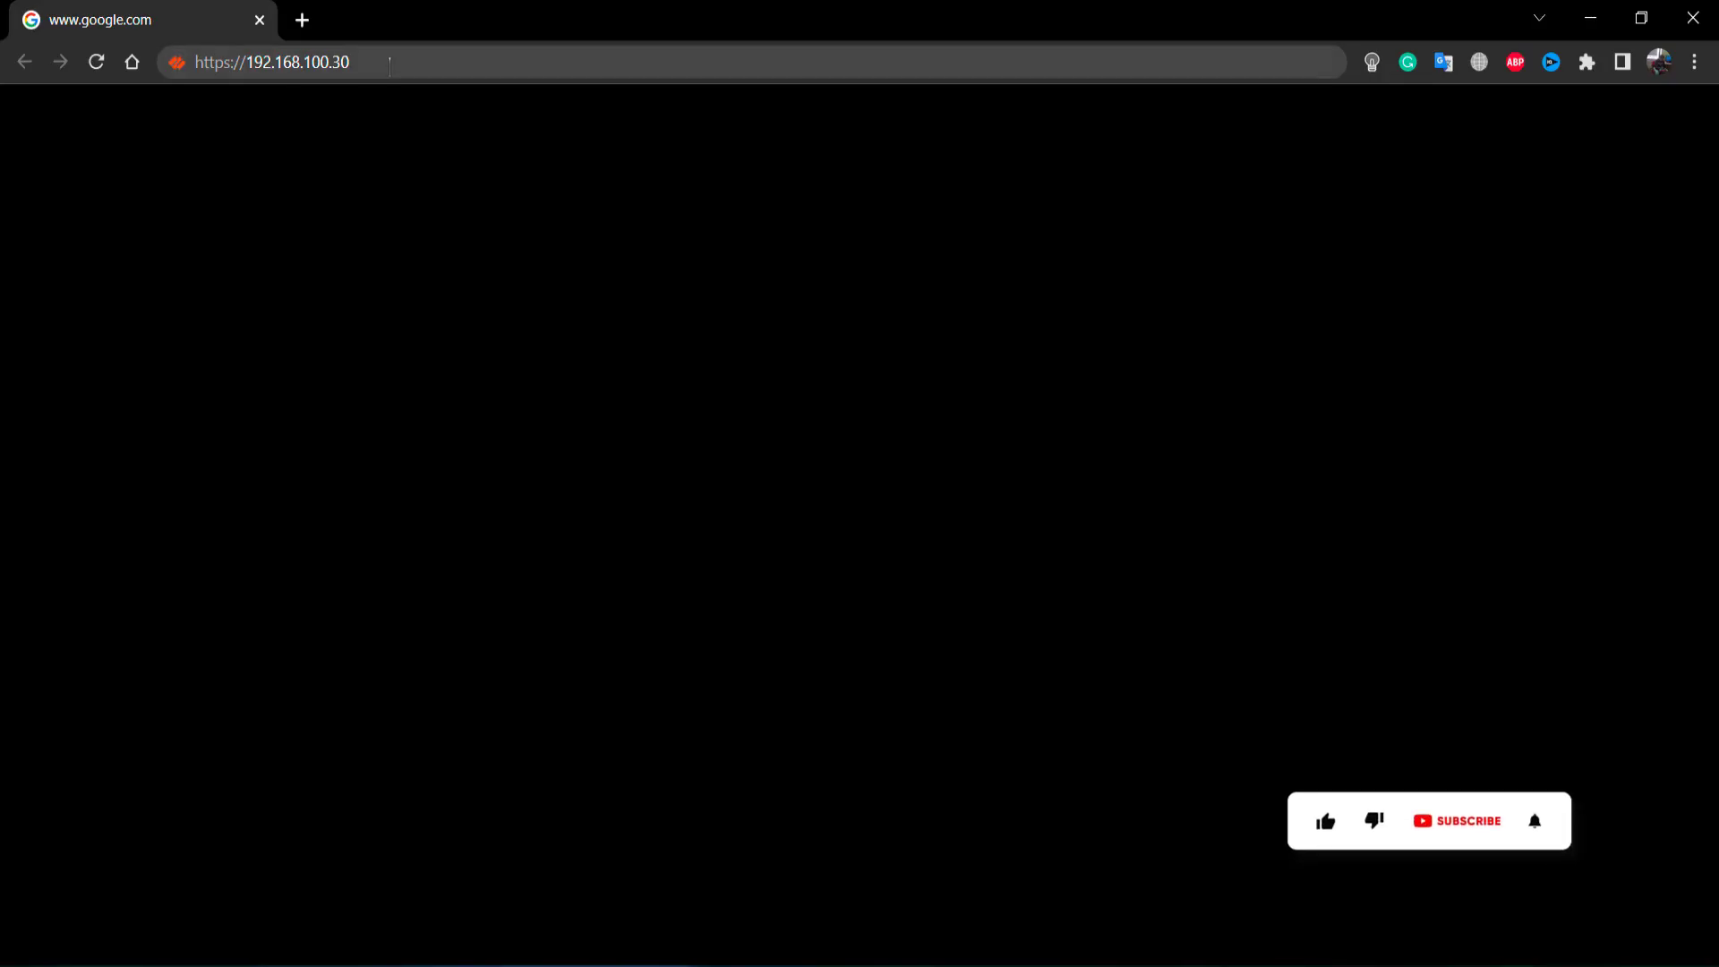
pyautogui.click(389, 63)
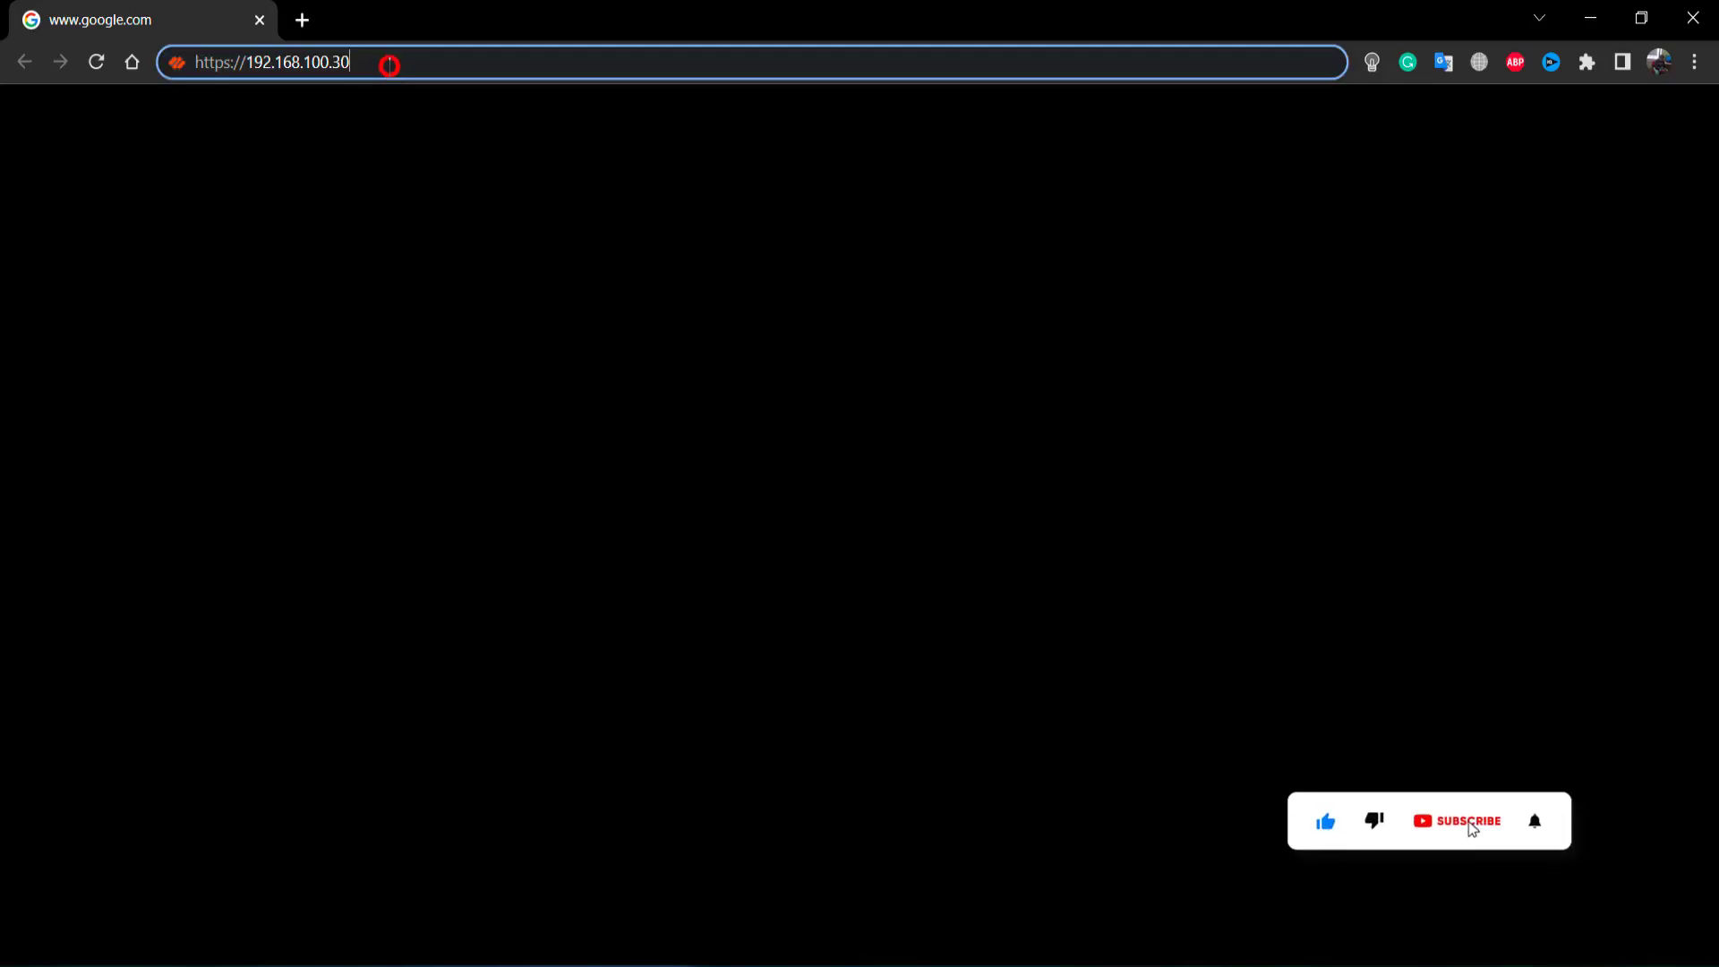
pyautogui.press('Return')
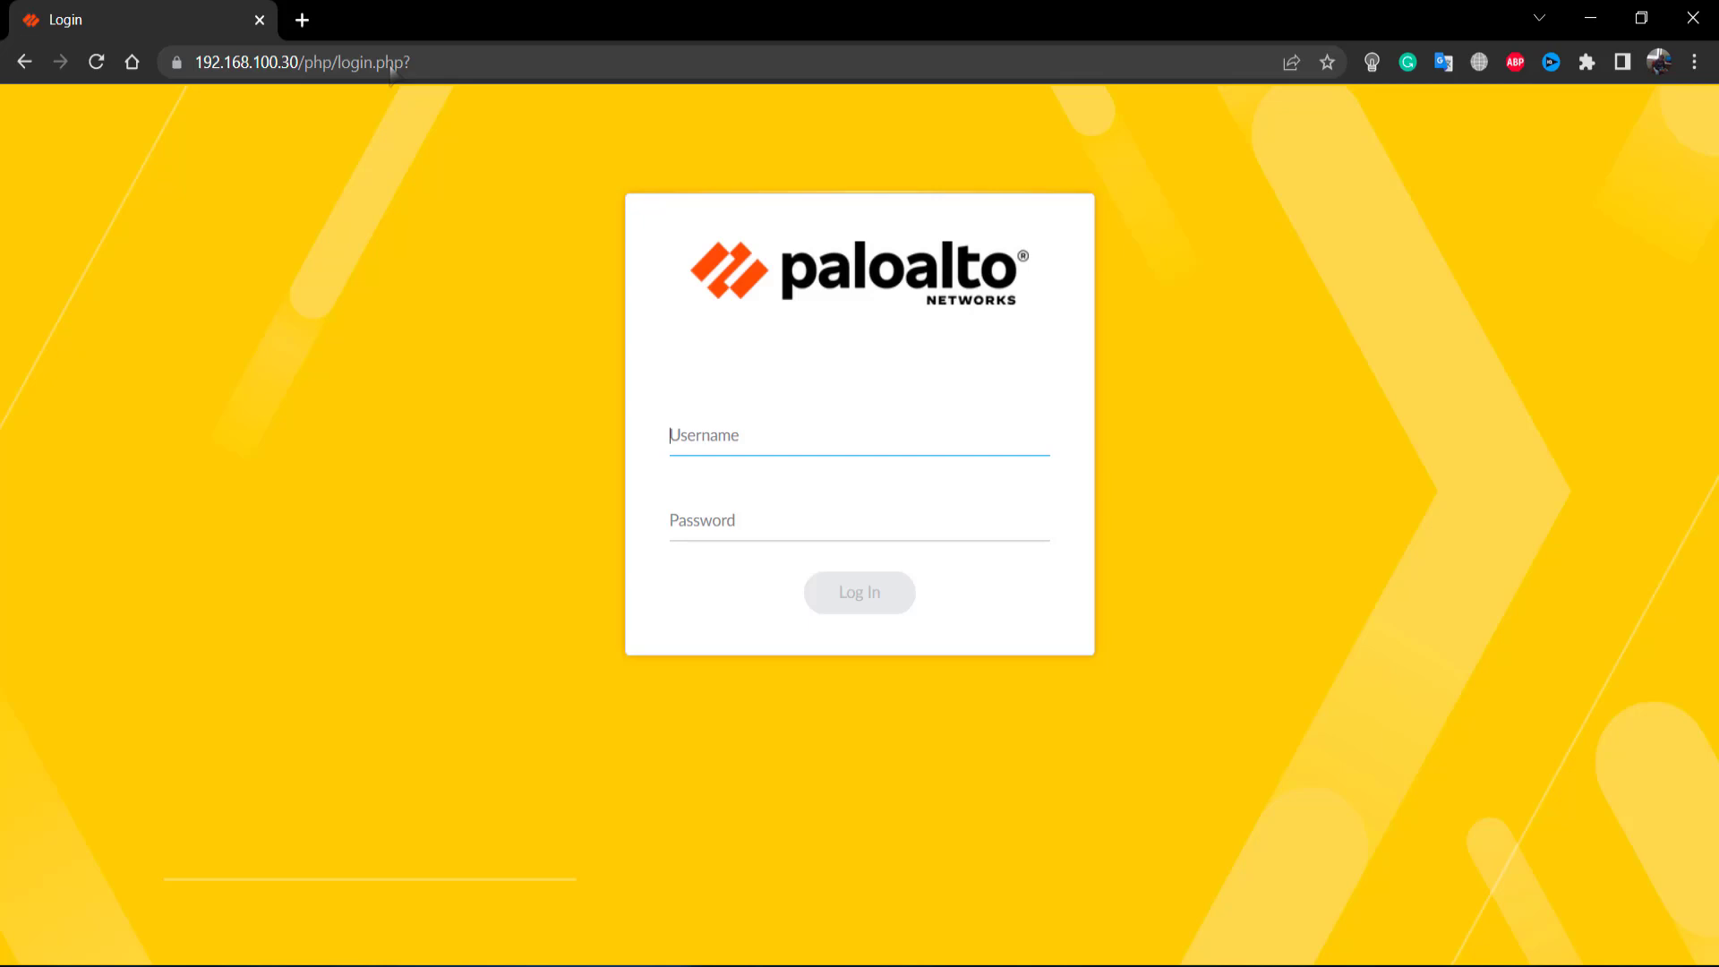
pyautogui.write('admin')
pyautogui.press('Tab')
pyautogui.write('••••••')
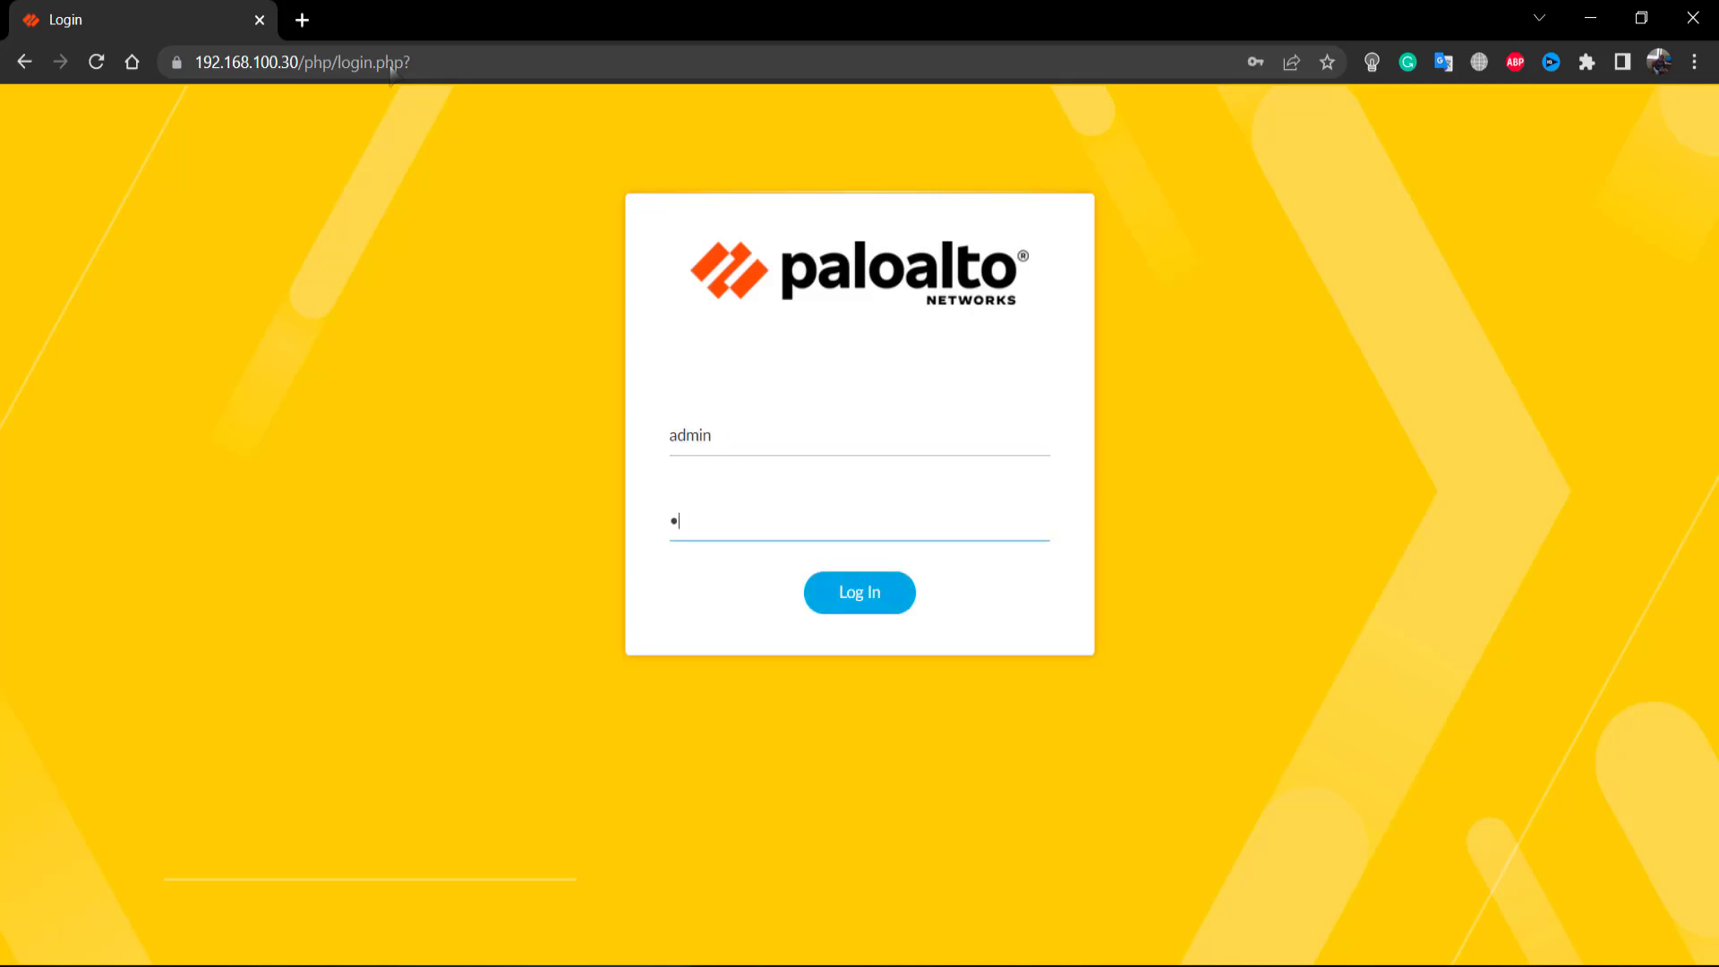
pyautogui.write('•••')
pyautogui.click(874, 594)
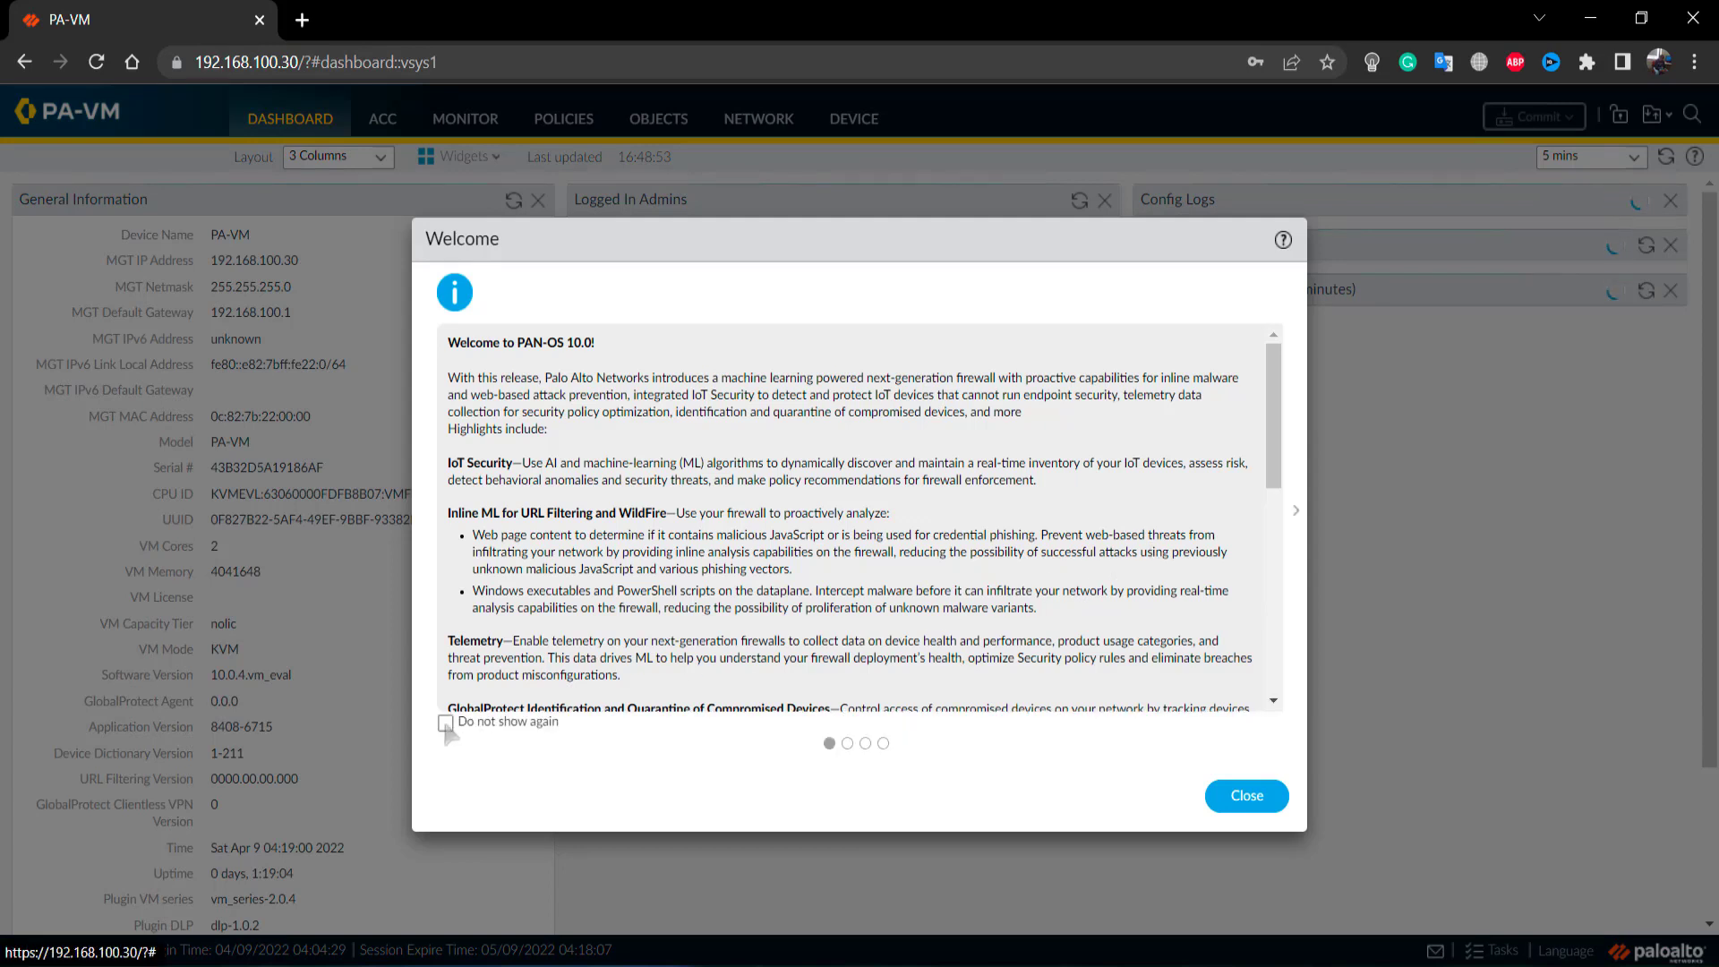
# - Close the Welcome notes with Do not show again ticked and choose Remind Me Later for telemetry
pyautogui.click(446, 724)
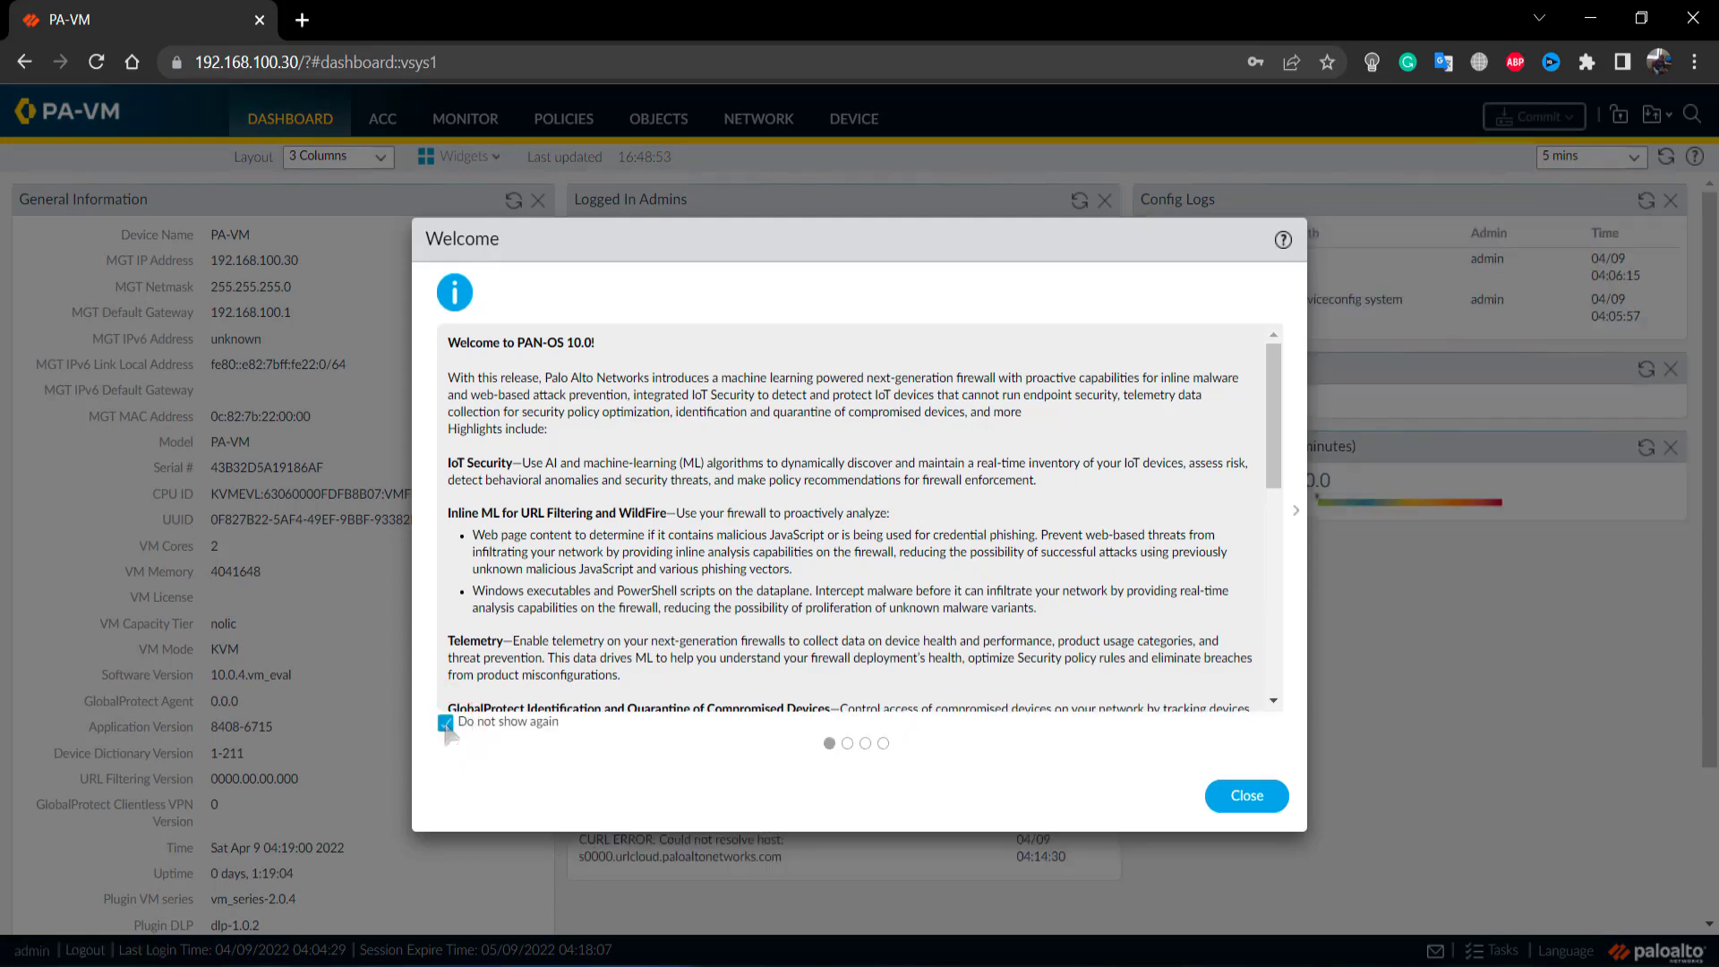
pyautogui.click(1251, 800)
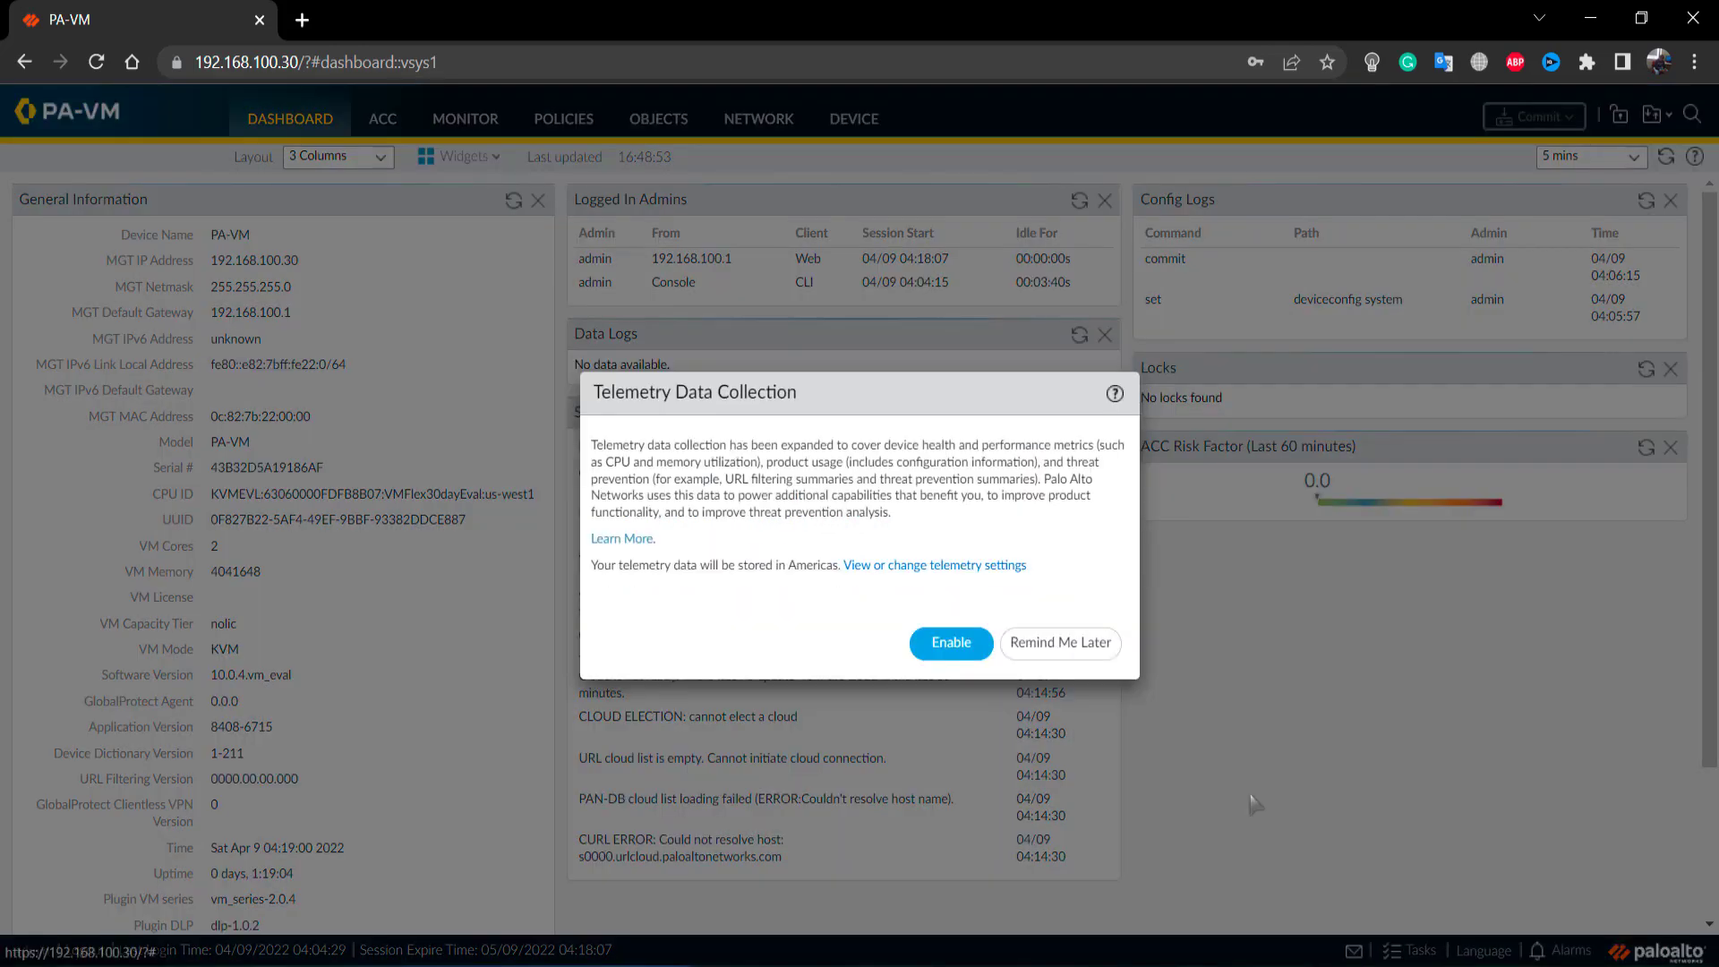
pyautogui.click(1079, 642)
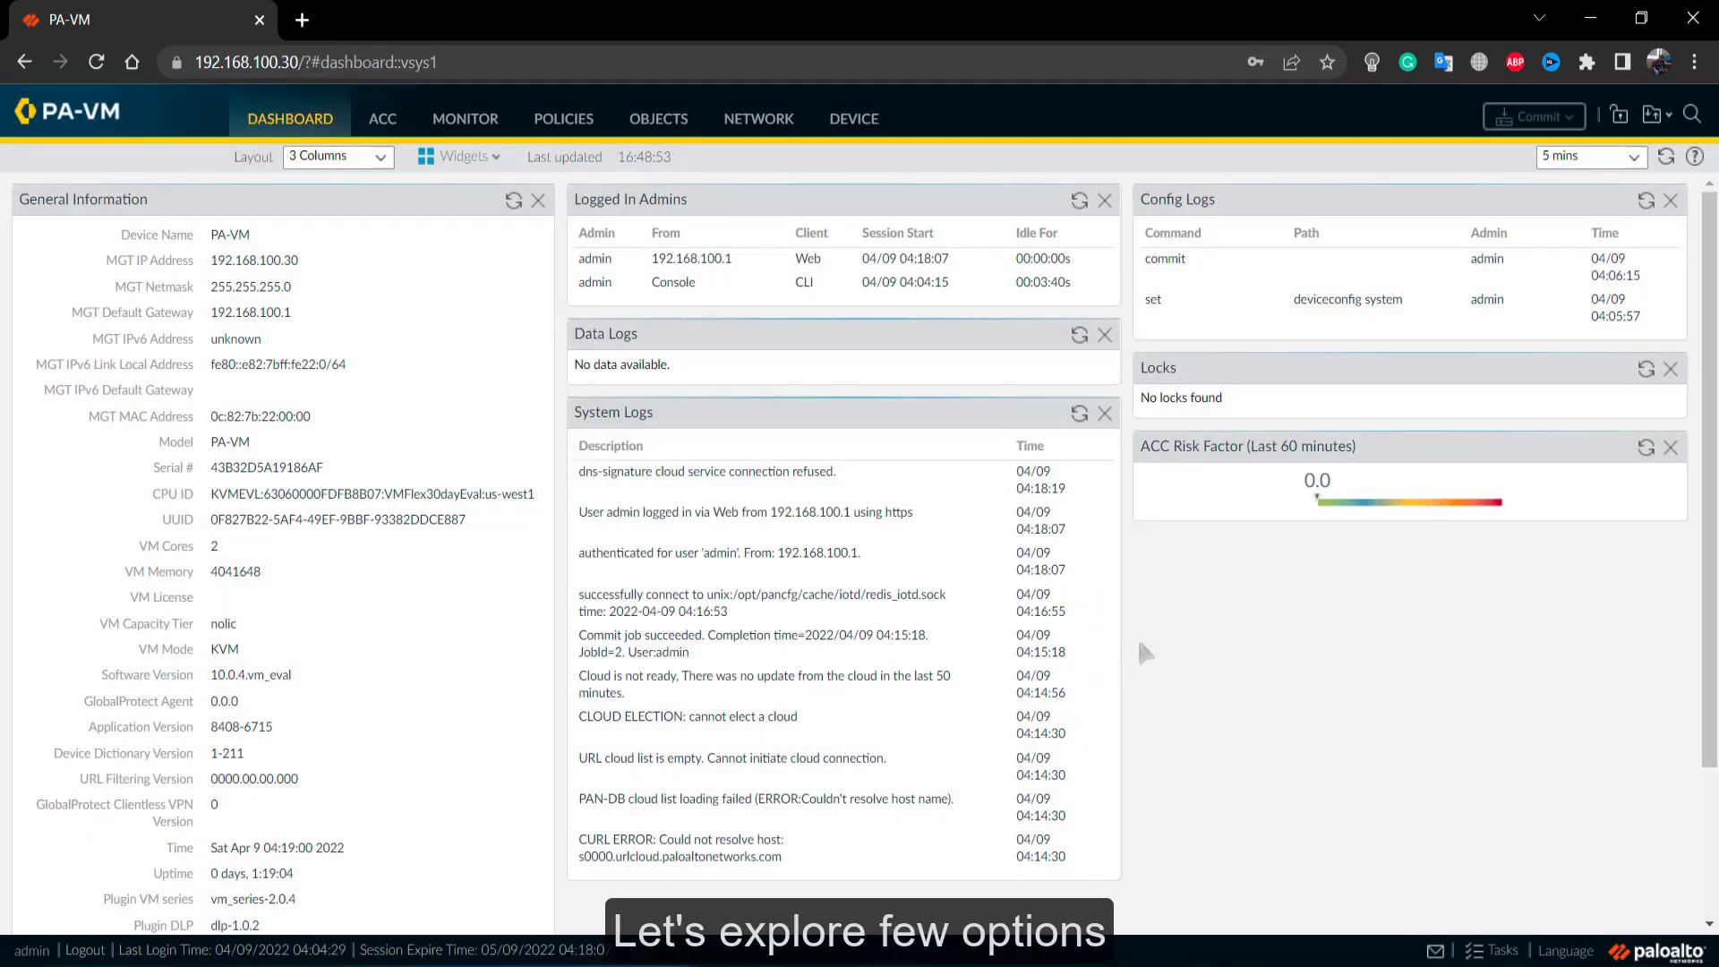
pyautogui.scroll(-2, 1141, 649)
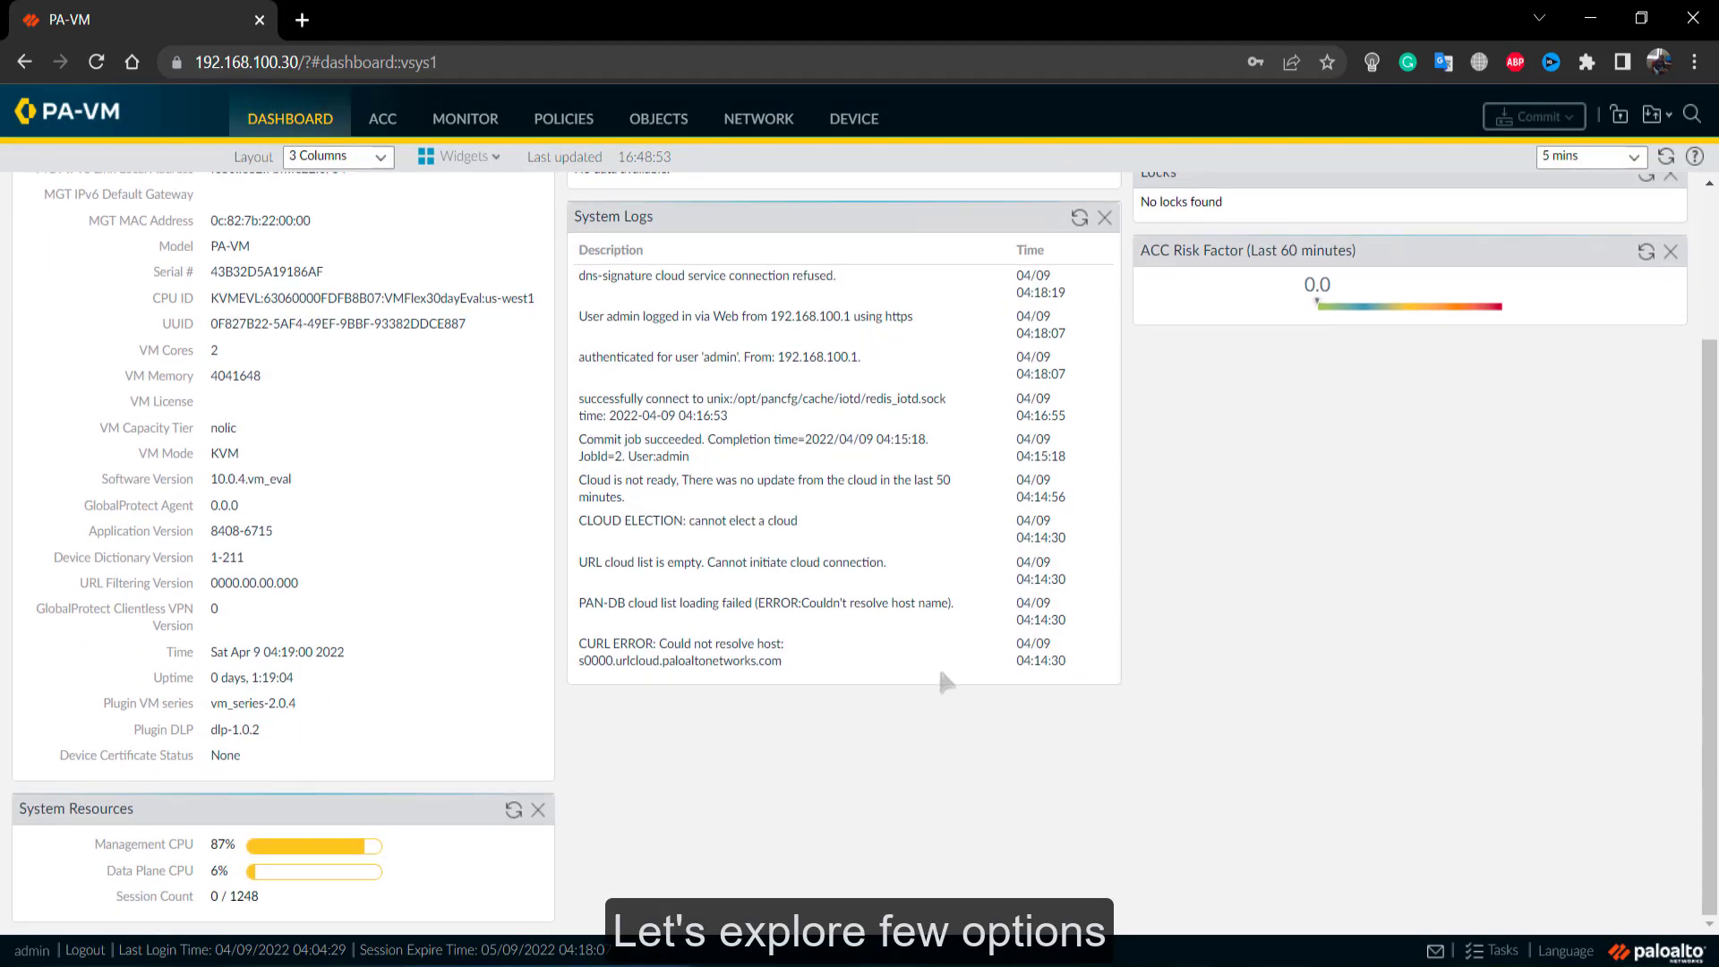
pyautogui.scroll(2, 609, 721)
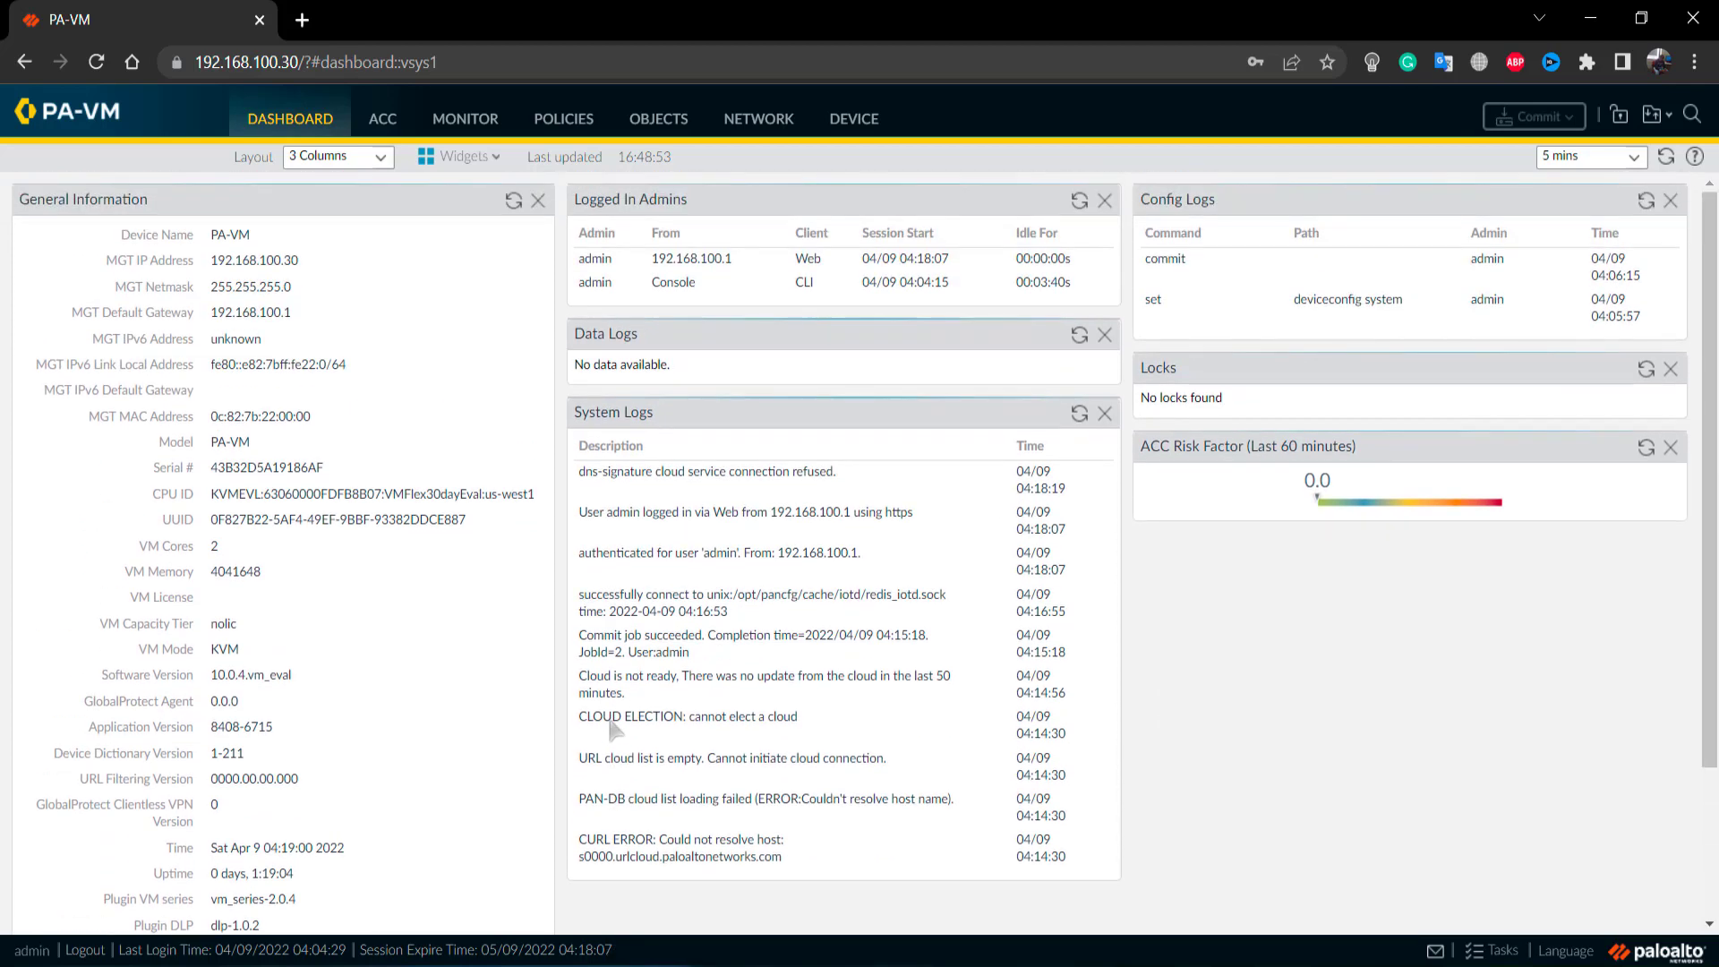
pyautogui.click(382, 126)
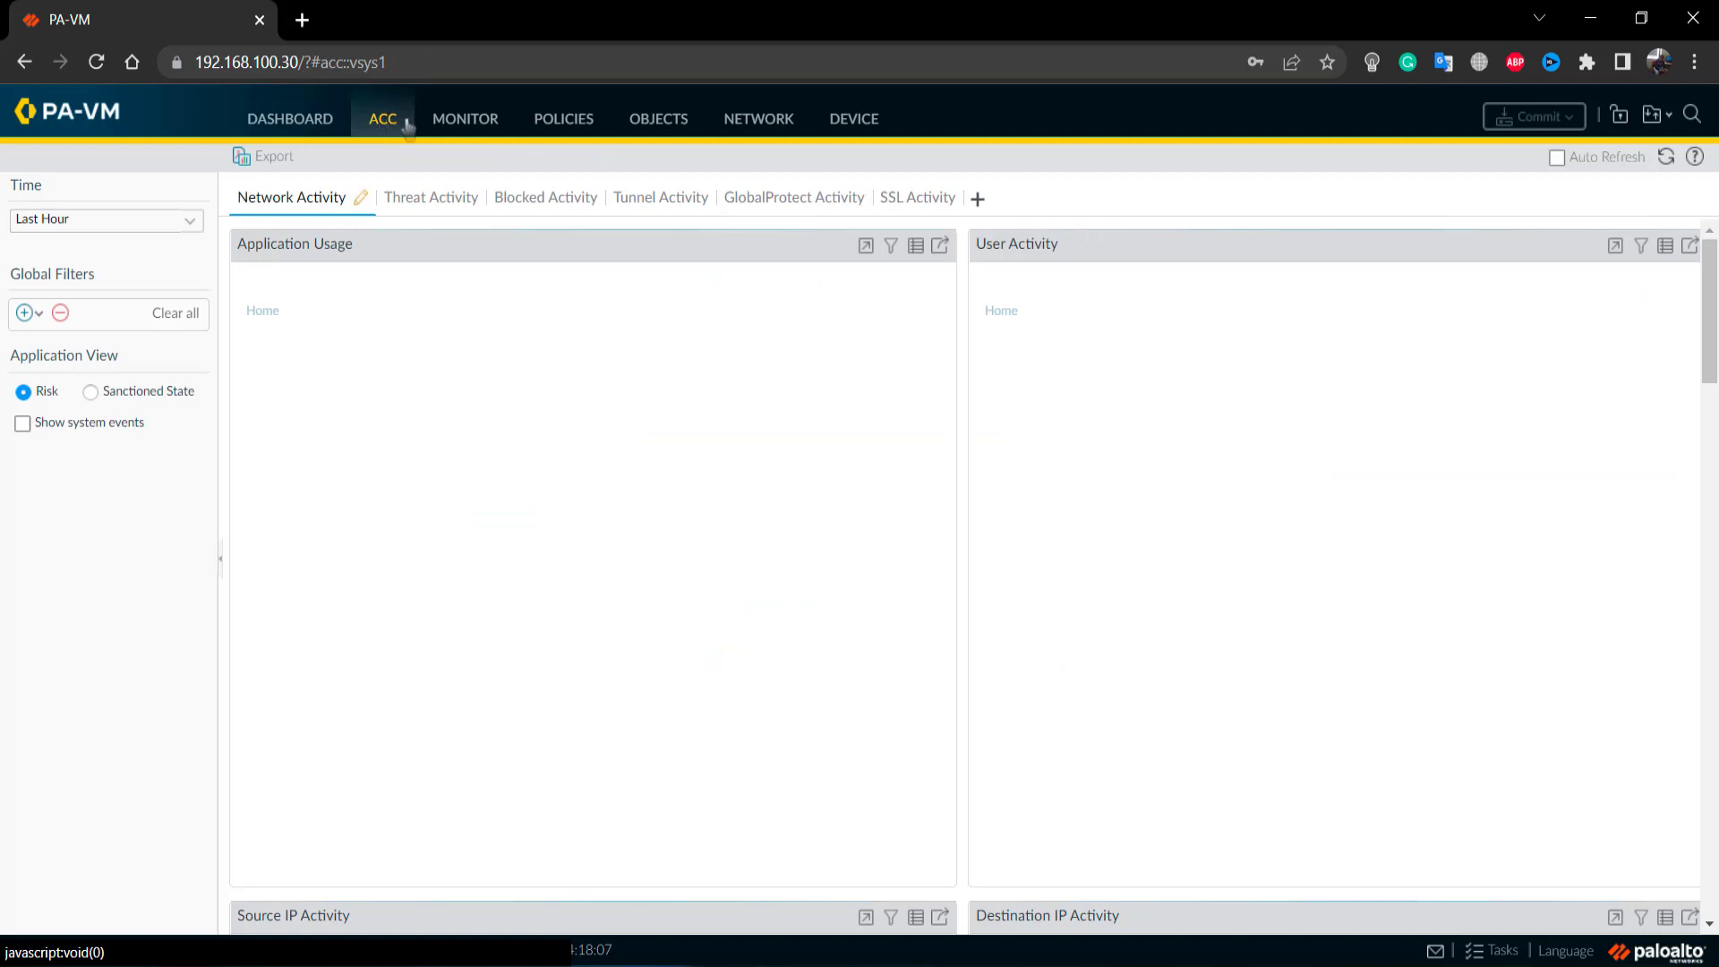
pyautogui.click(460, 118)
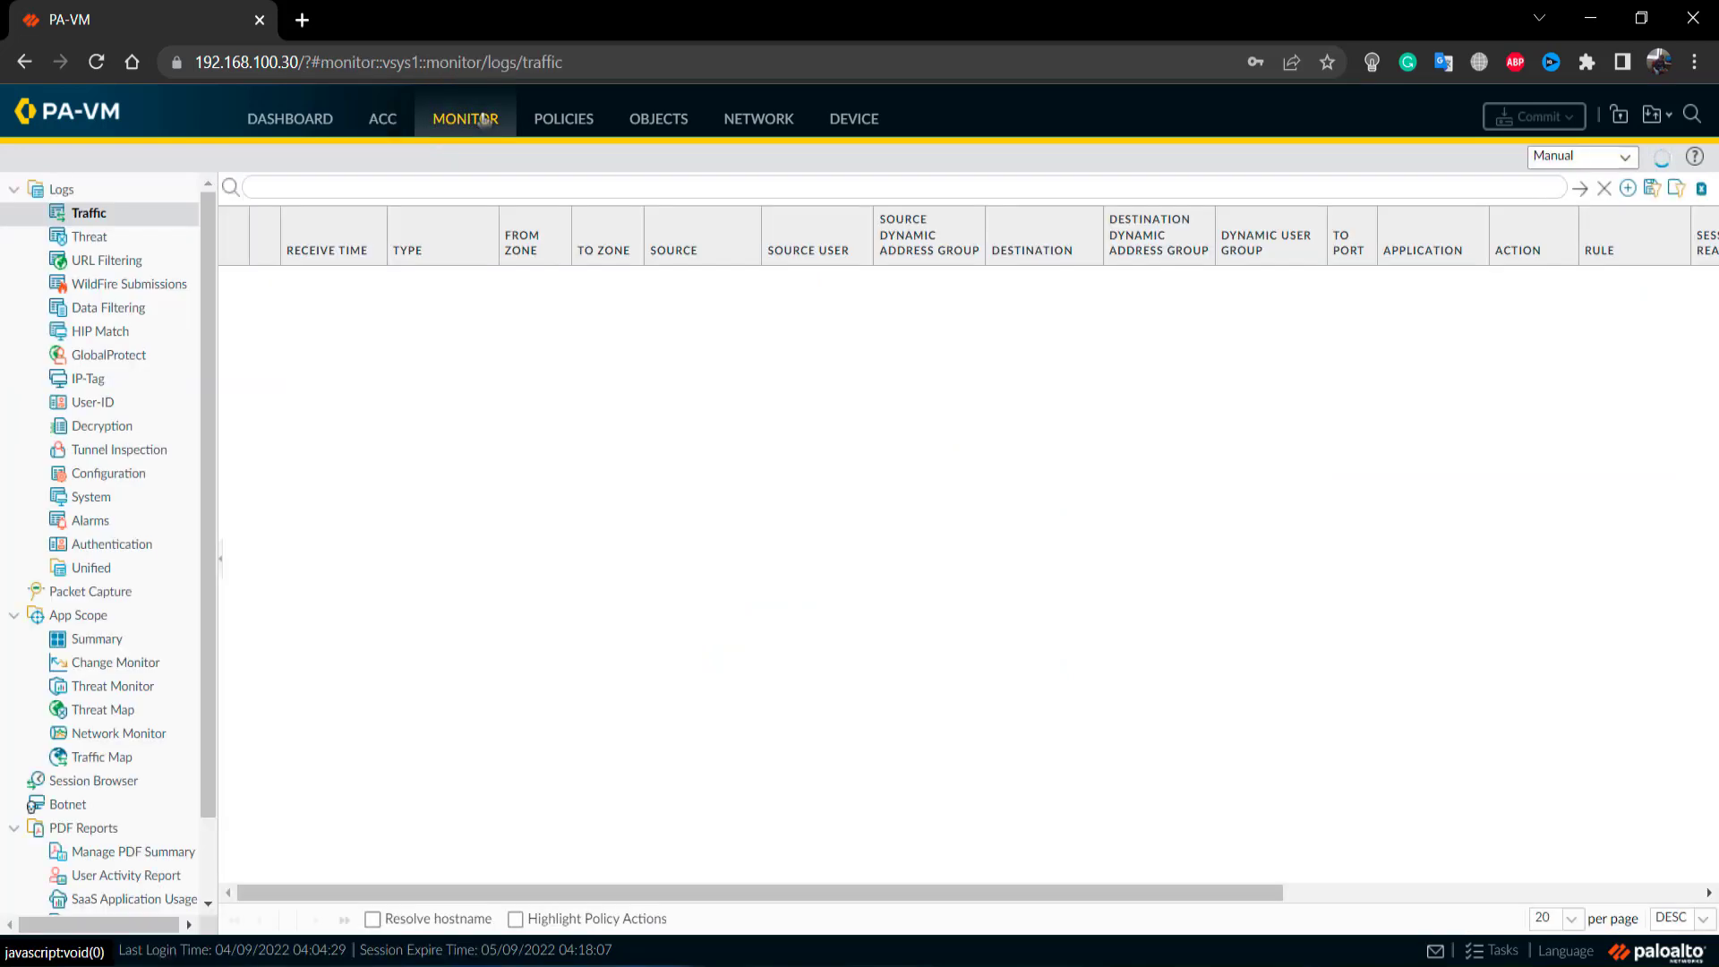
pyautogui.click(580, 122)
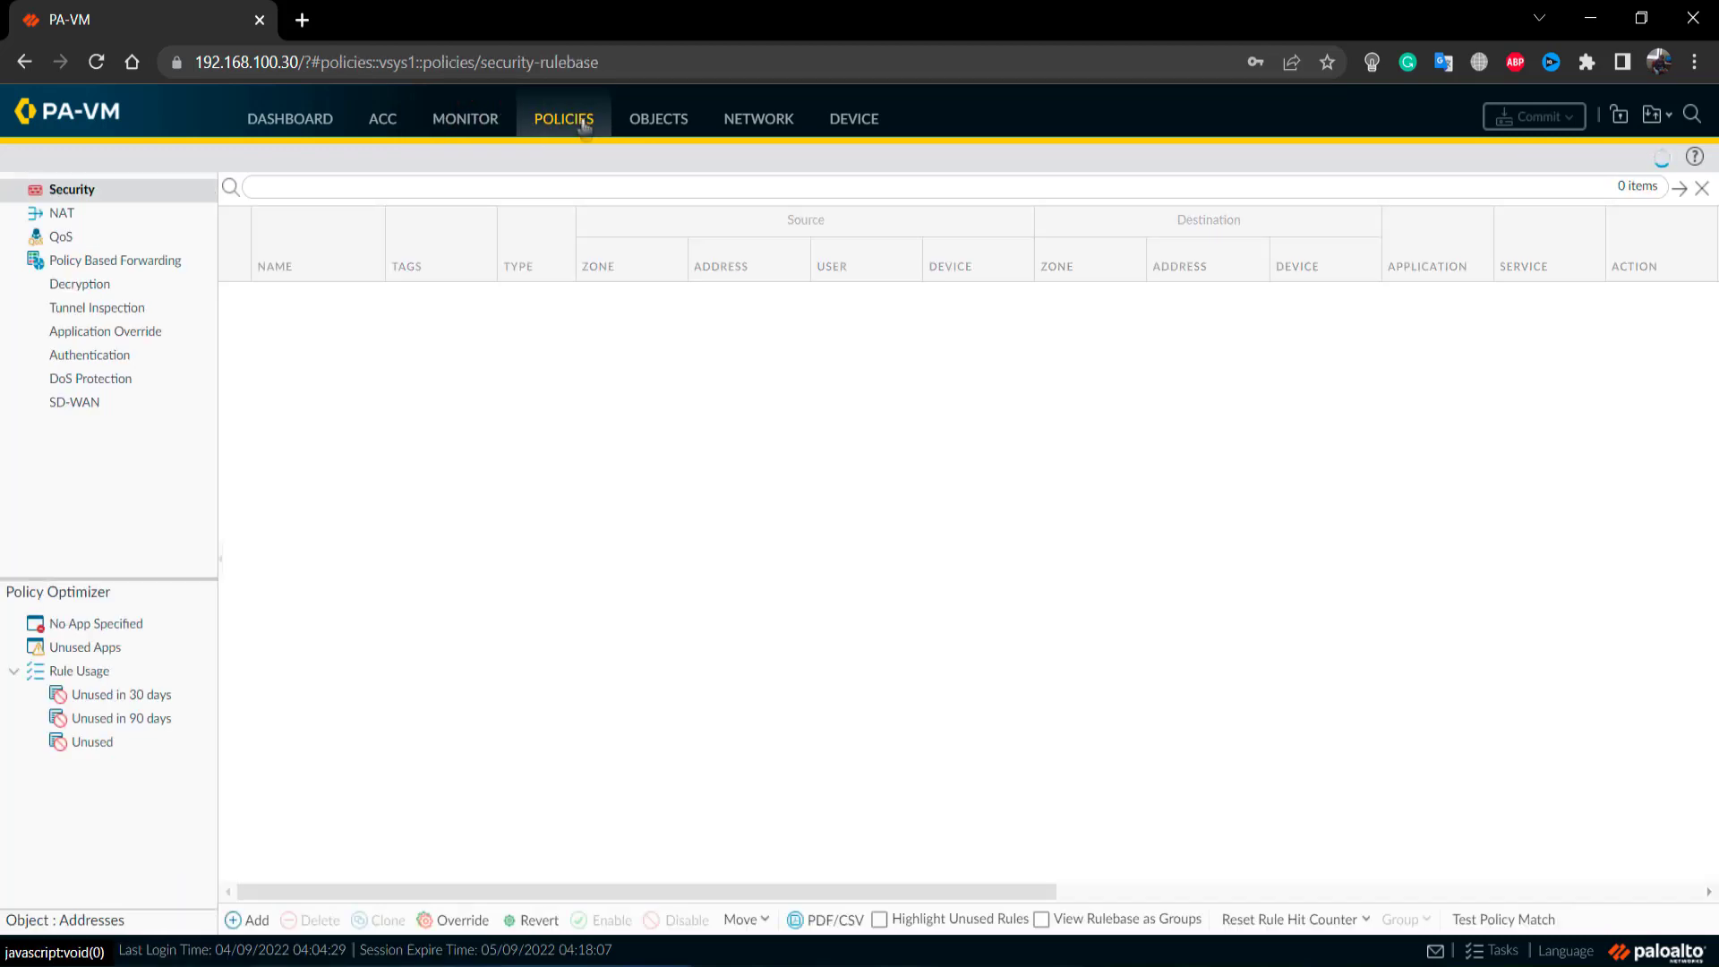
pyautogui.click(663, 130)
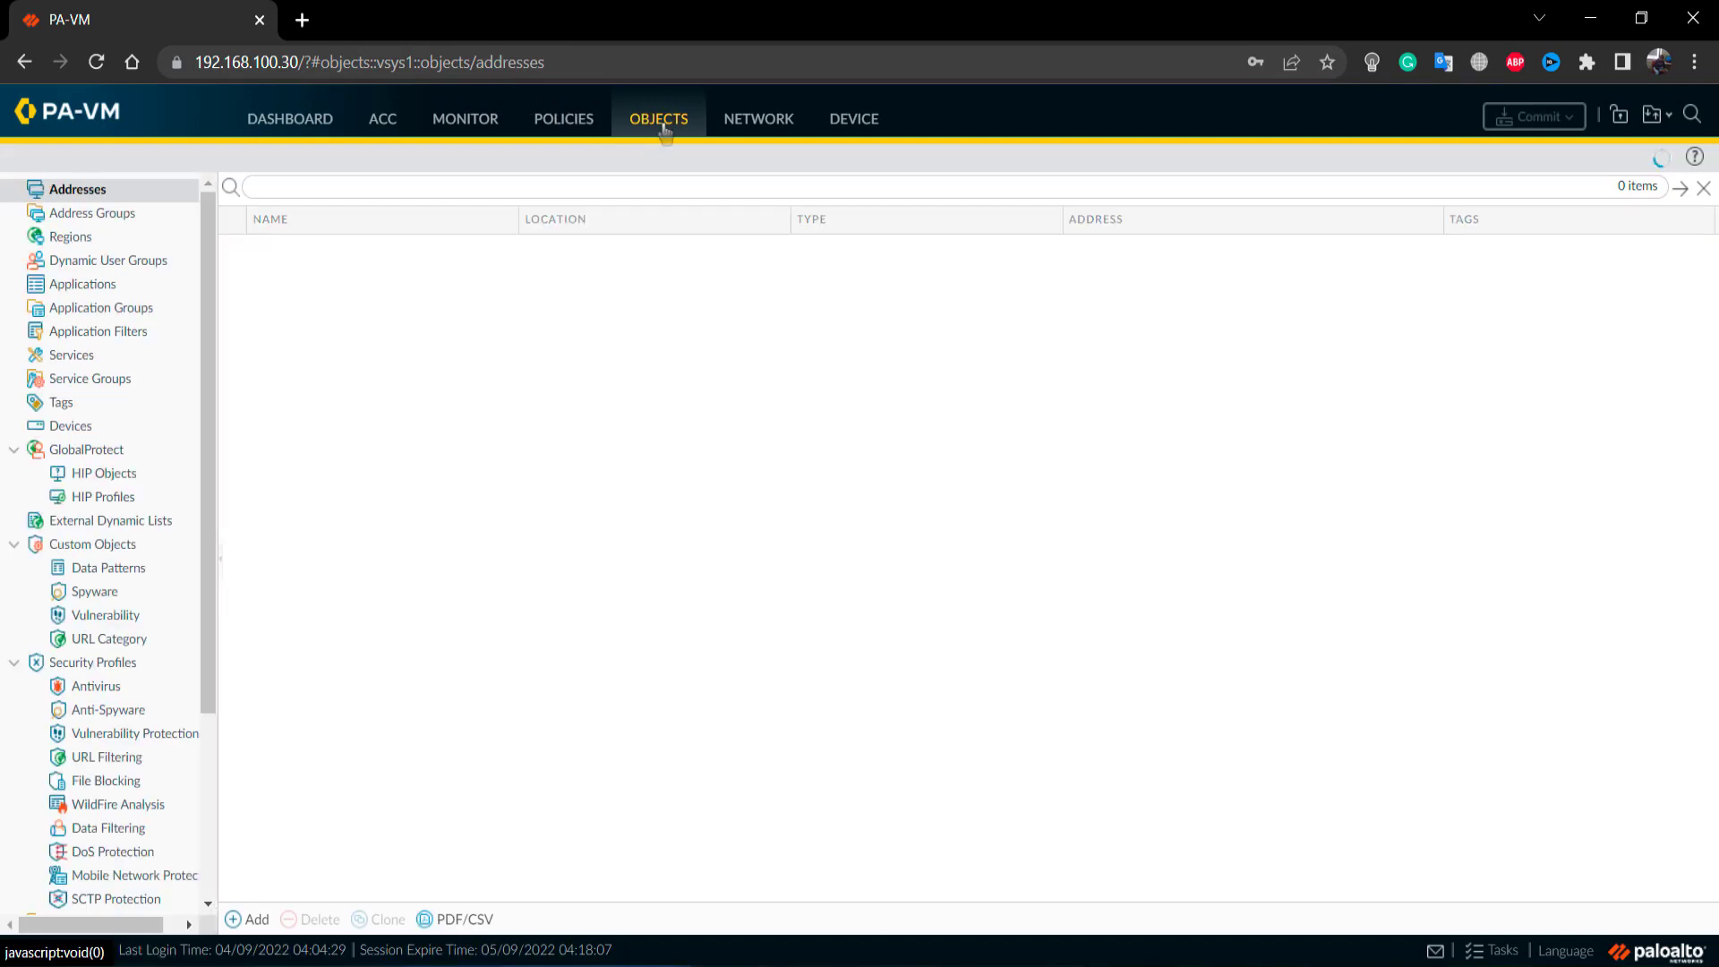
pyautogui.click(768, 124)
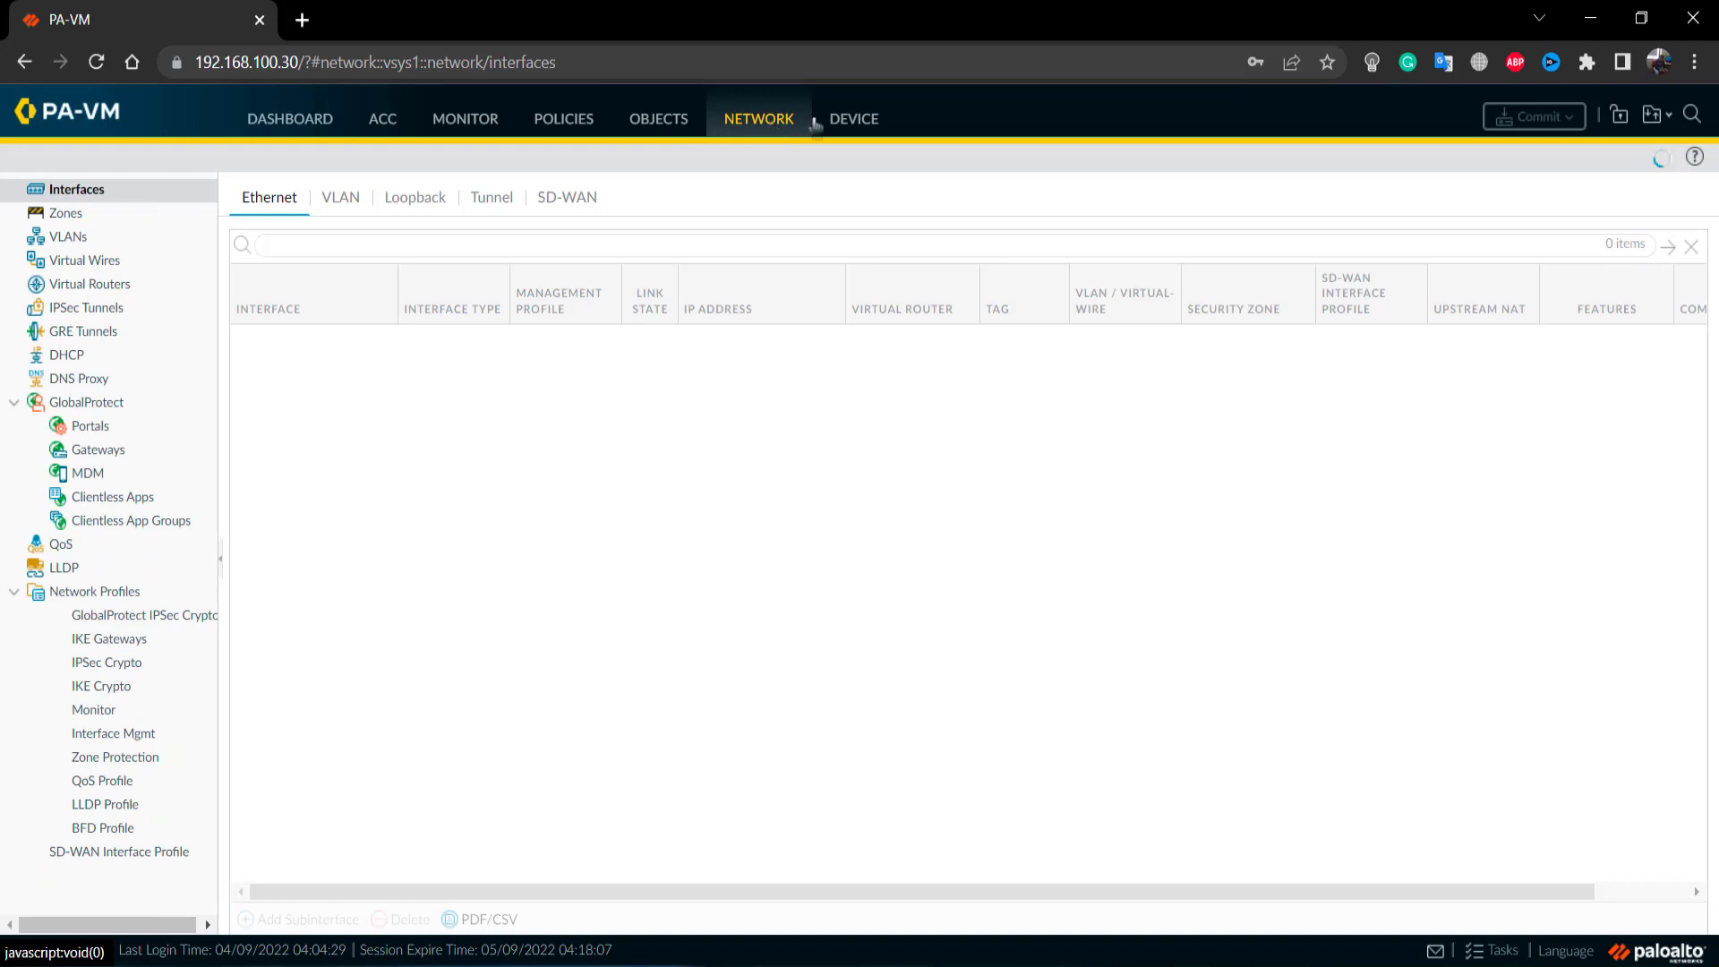
pyautogui.click(857, 121)
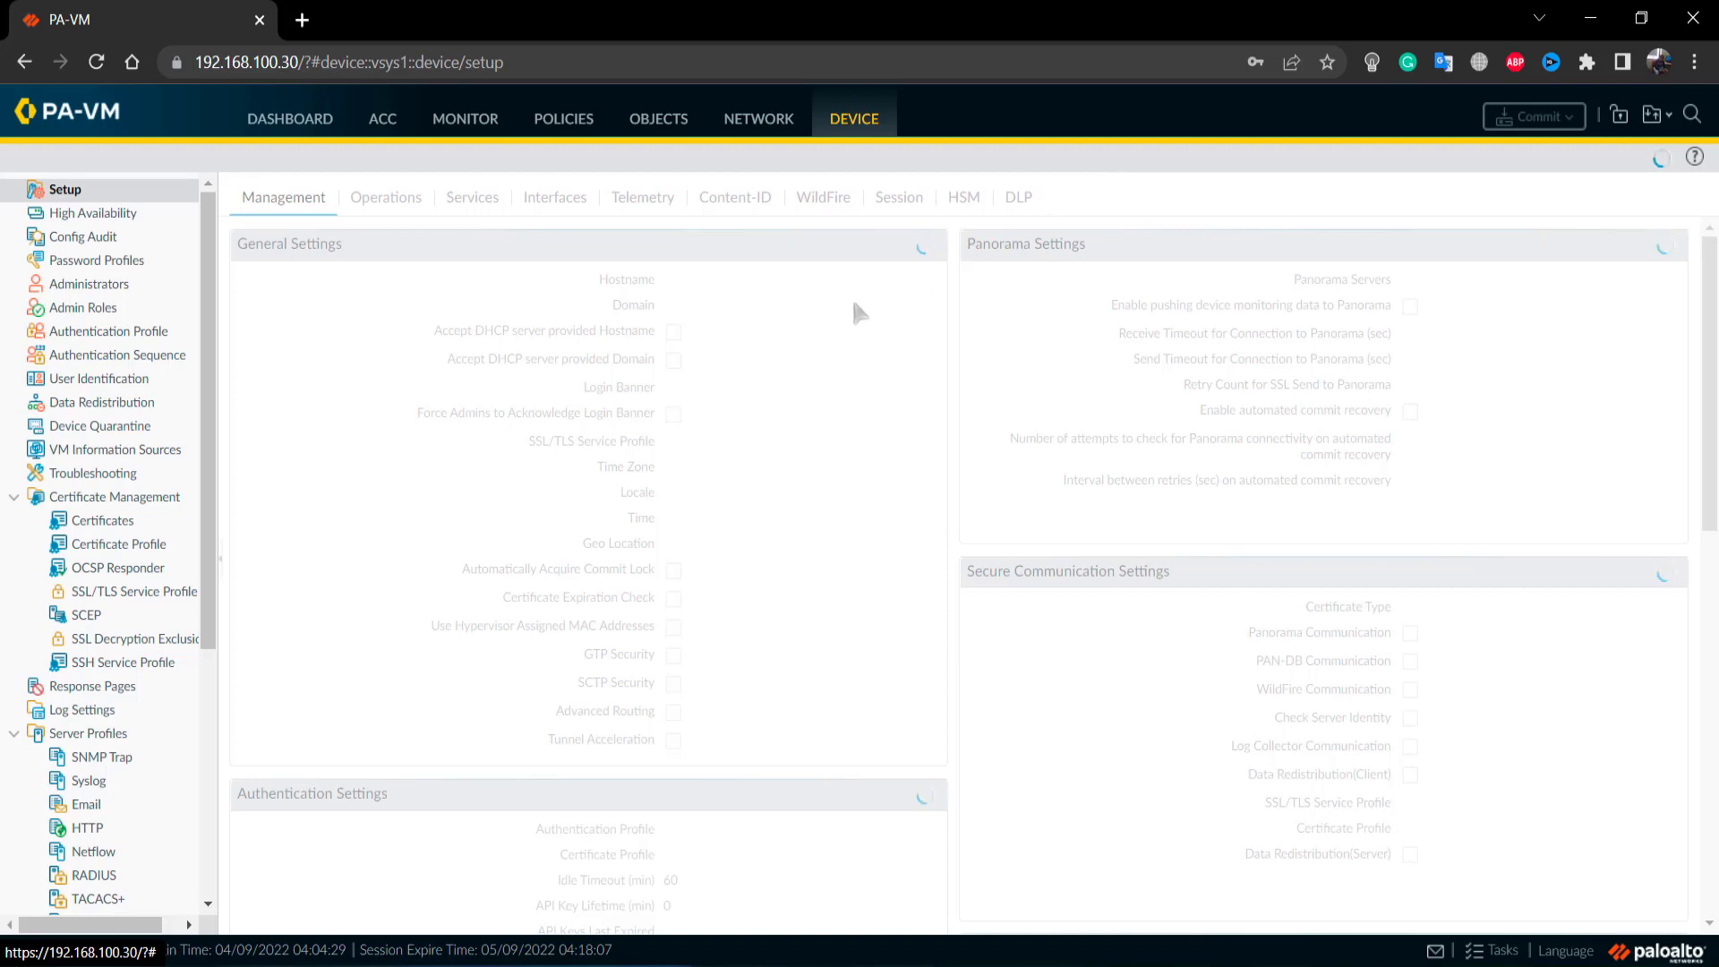
pyautogui.scroll(-5, 165, 513)
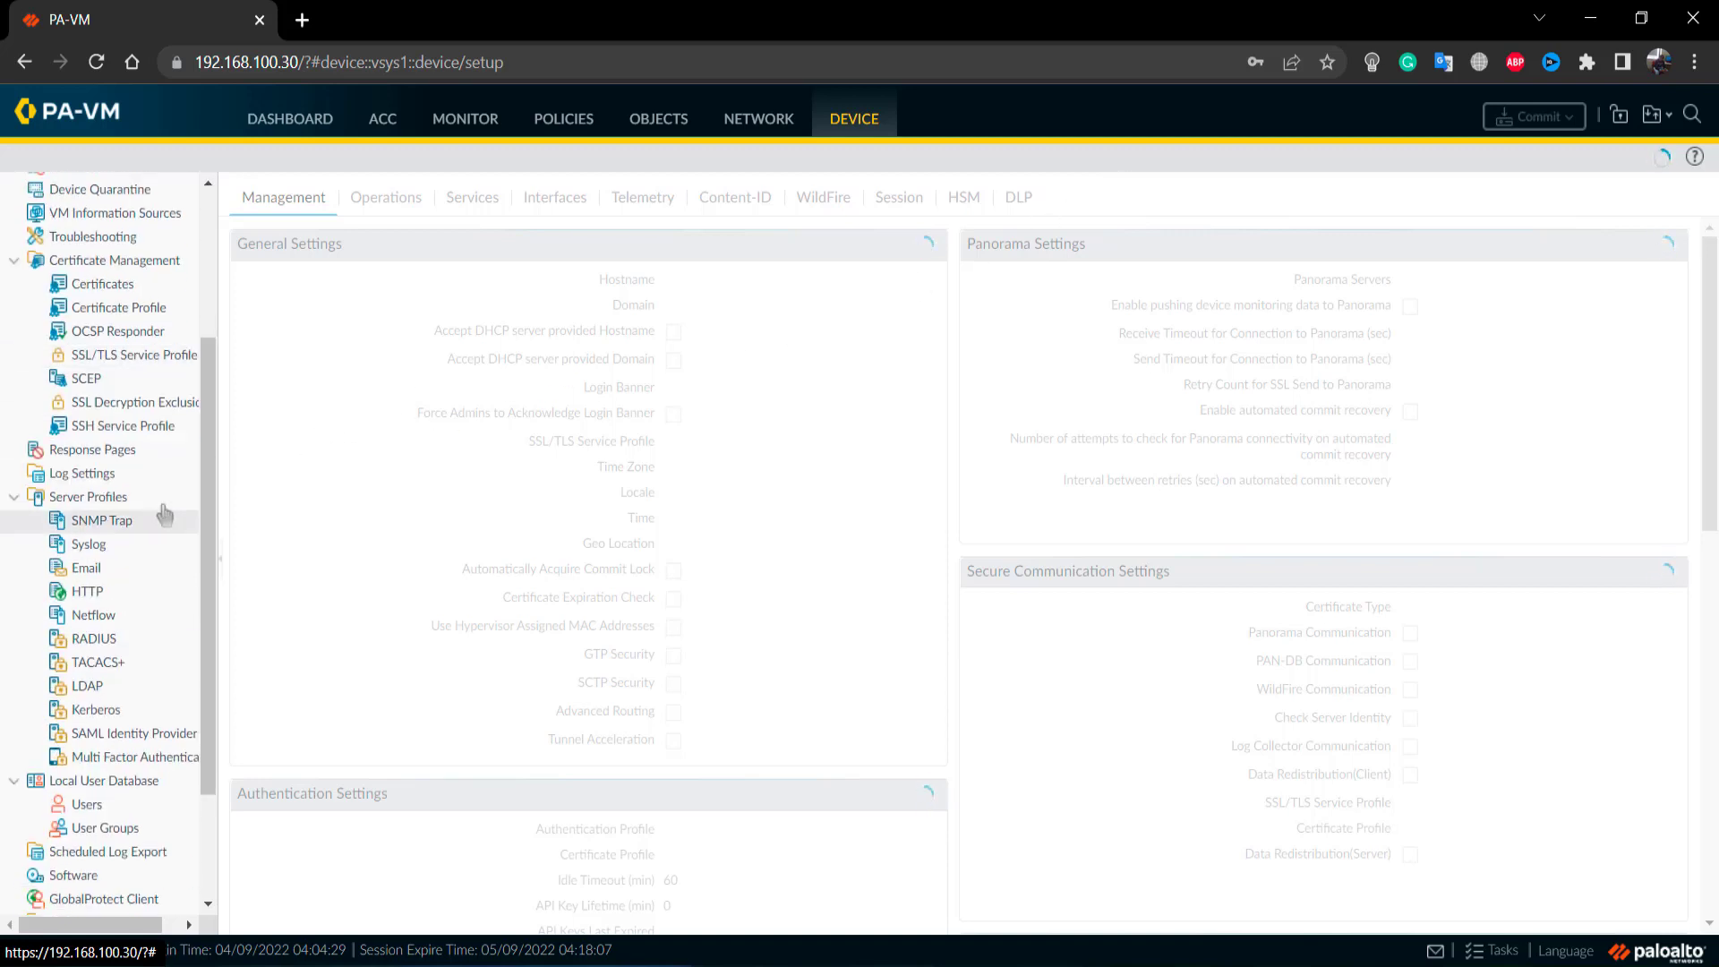
pyautogui.scroll(5, 164, 514)
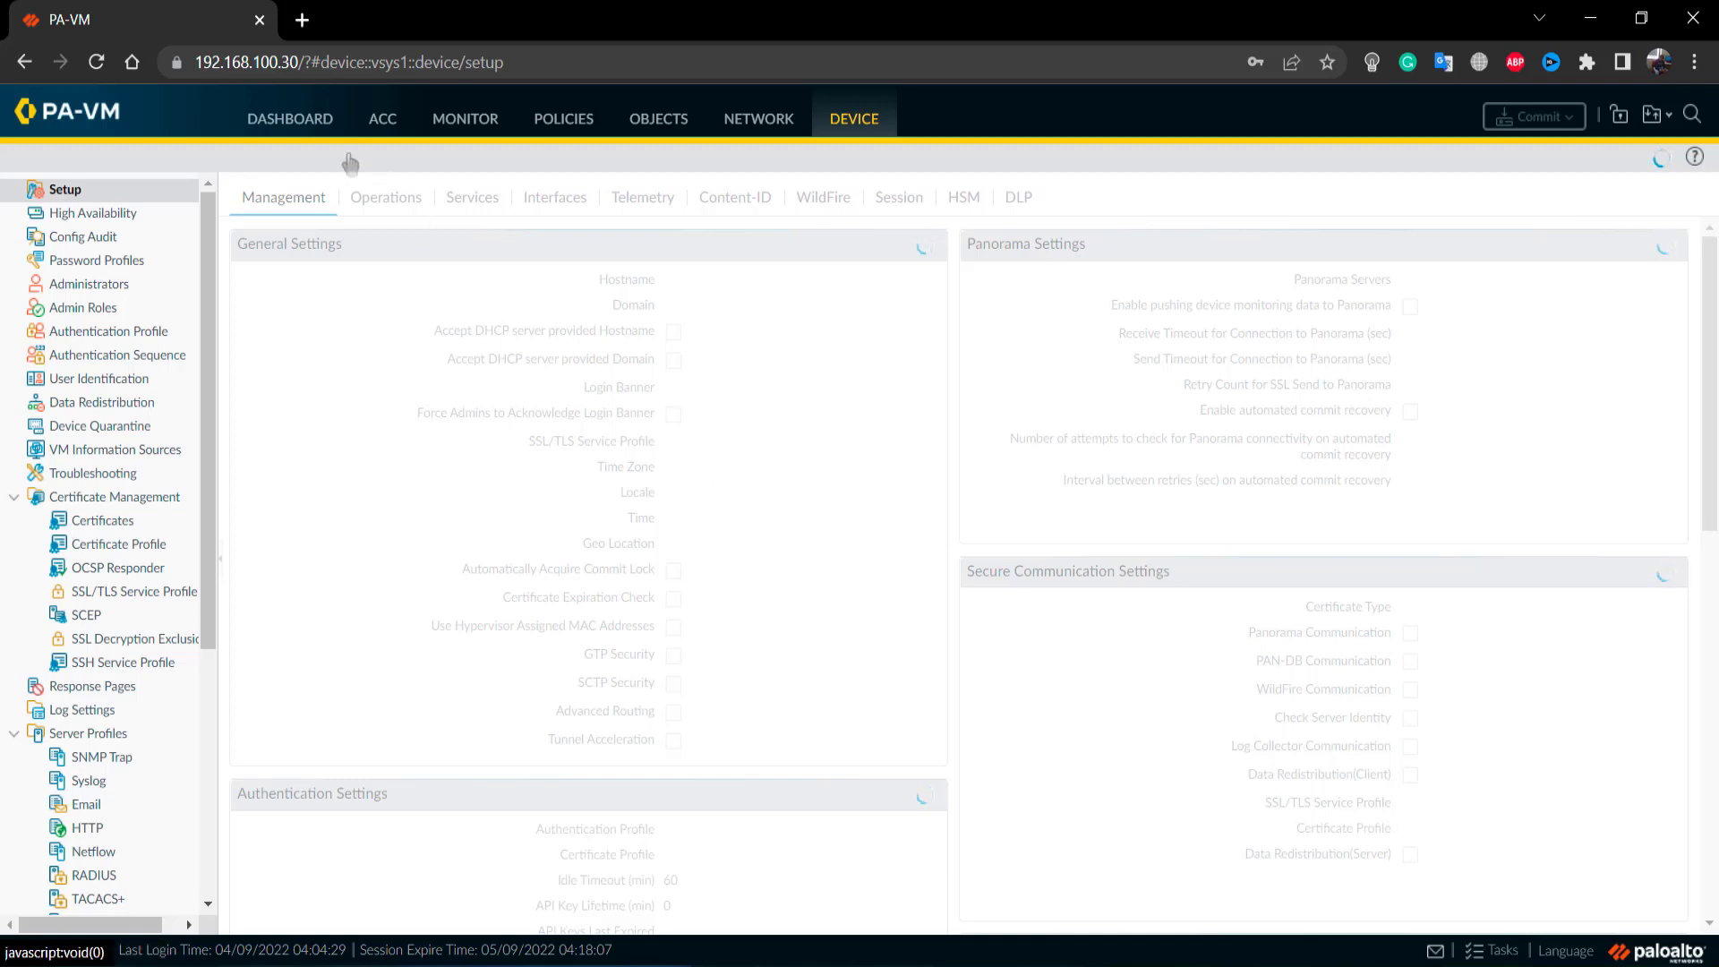
pyautogui.click(296, 118)
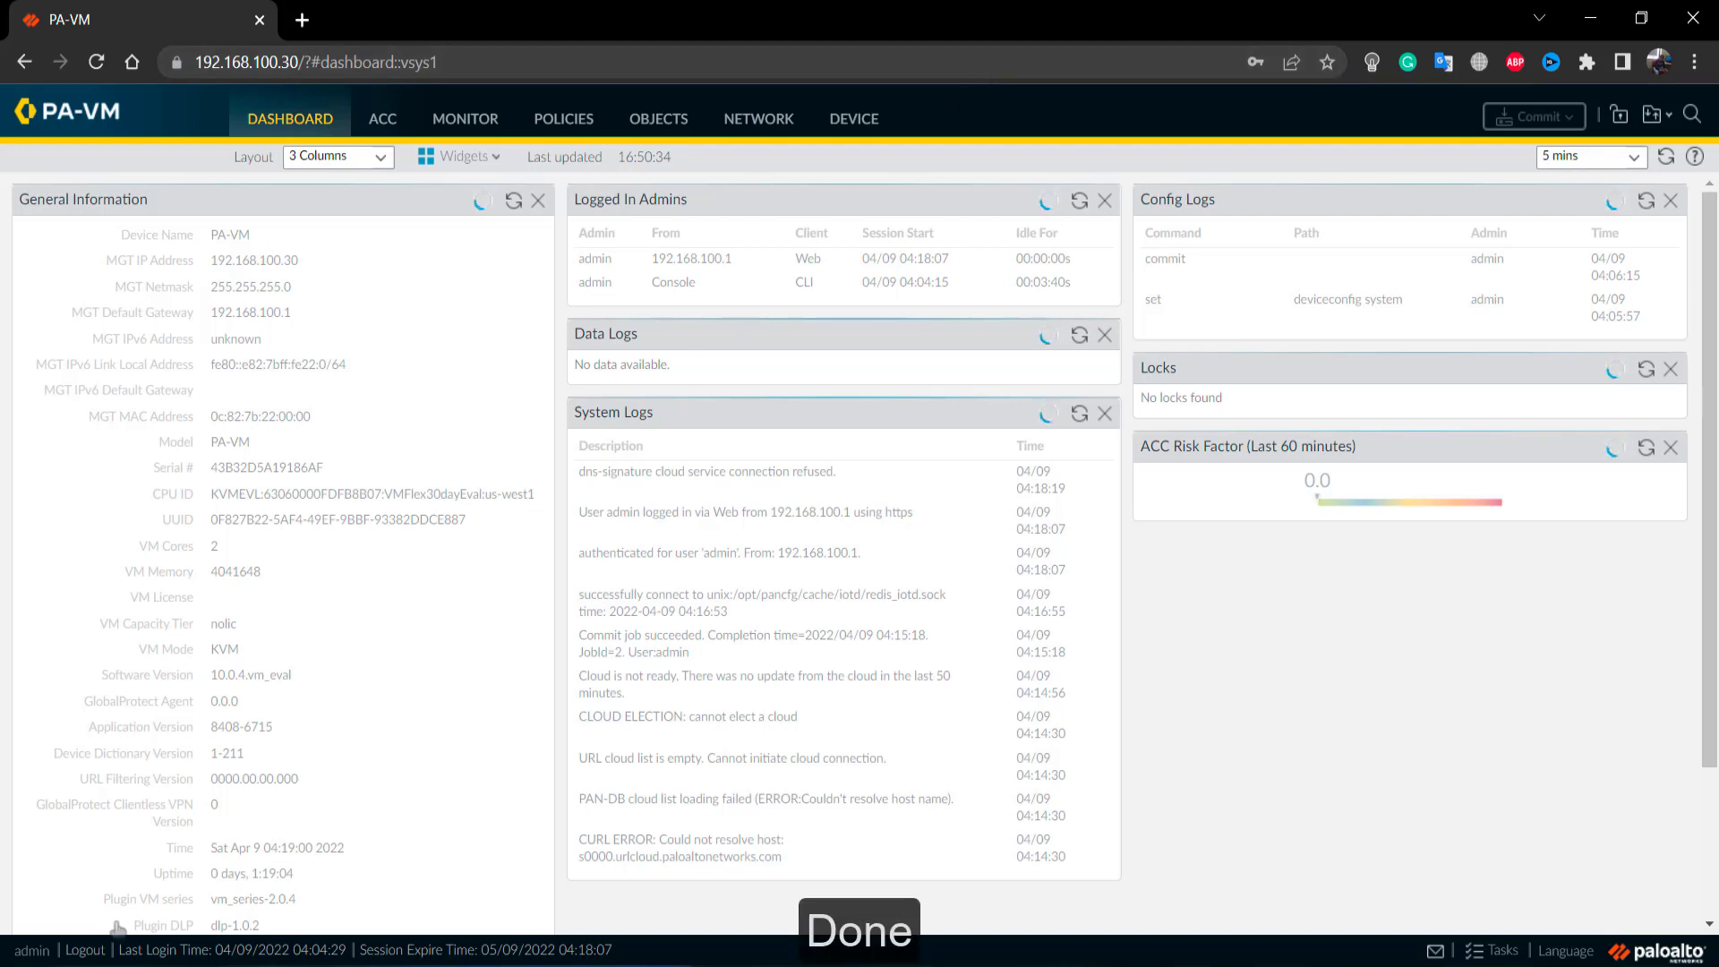
# - Log out of the firewall web console and stop all devices in the GNS3 project
pyautogui.click(85, 950)
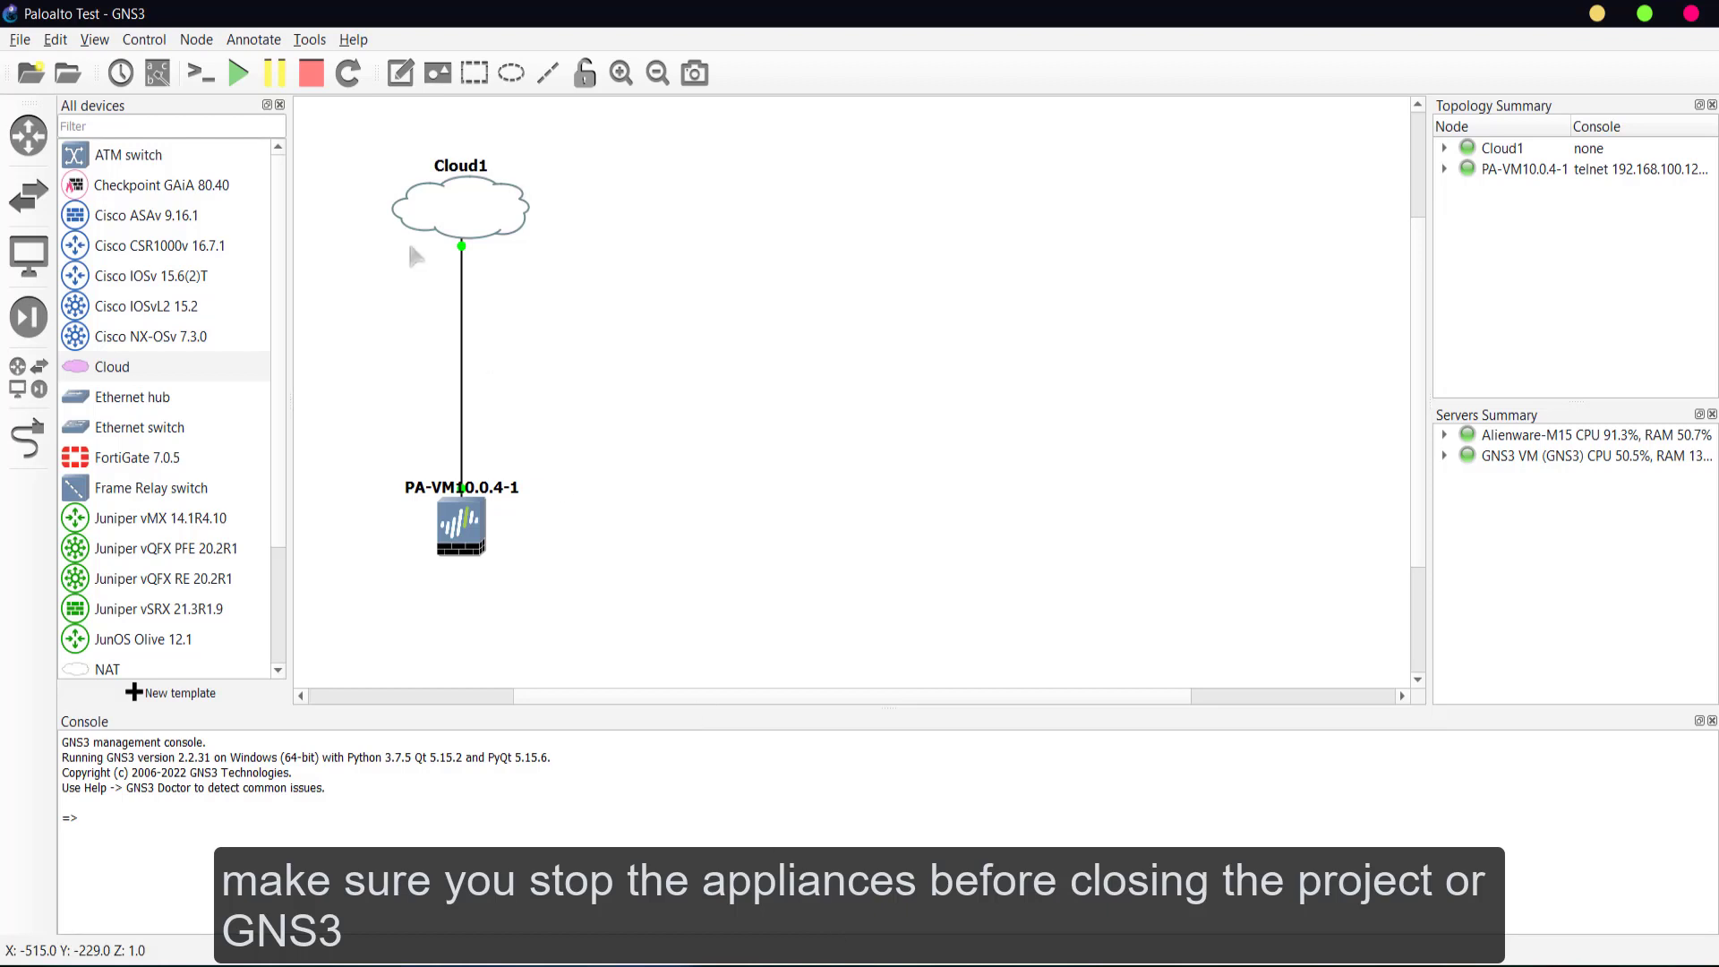
pyautogui.click(309, 79)
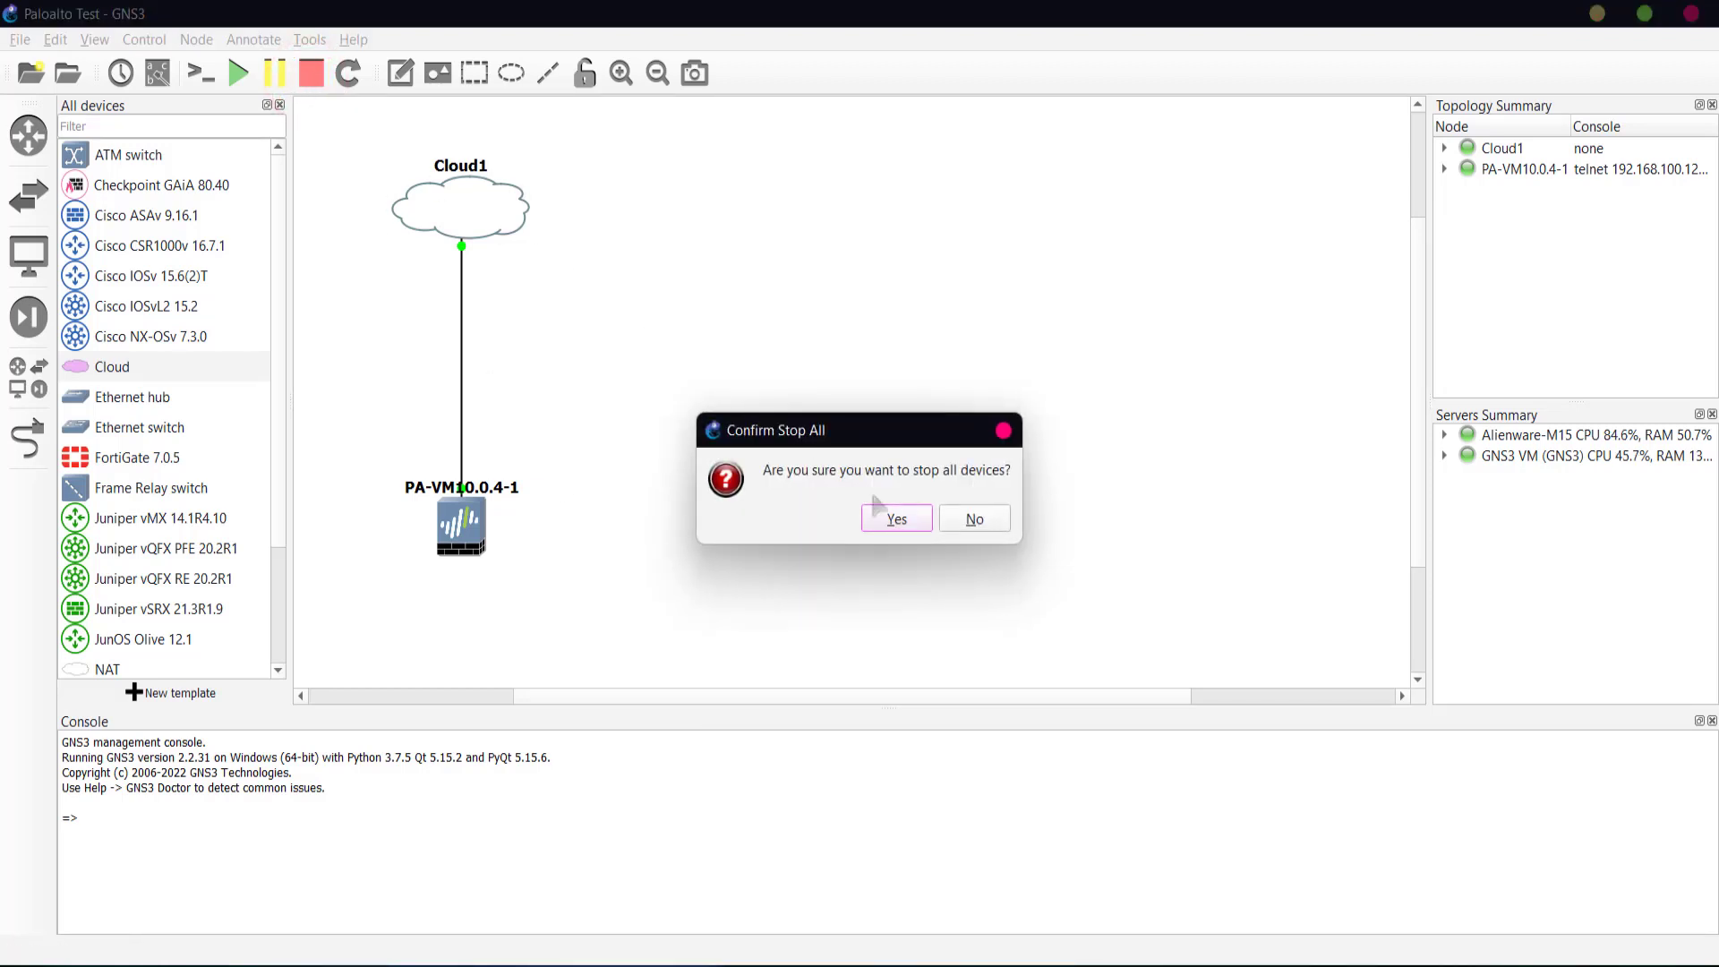
pyautogui.click(898, 519)
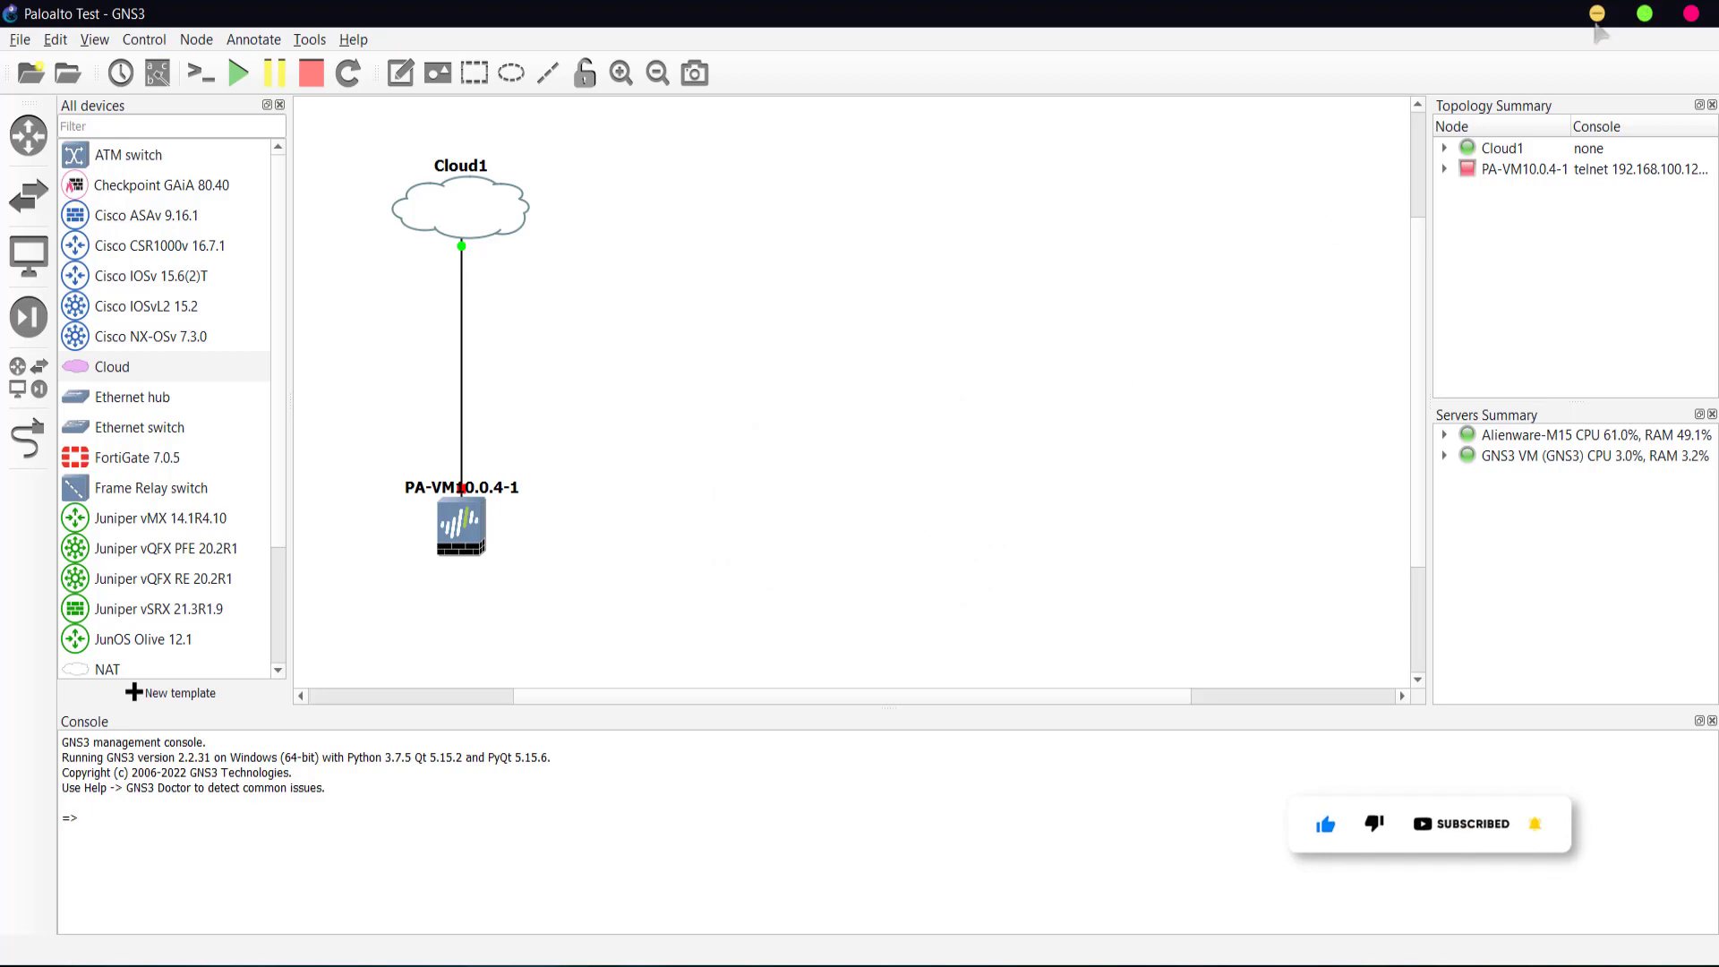
# - Minimize GNS3 and Chrome, then exit MobaXterm
pyautogui.click(1596, 15)
pyautogui.click(1592, 20)
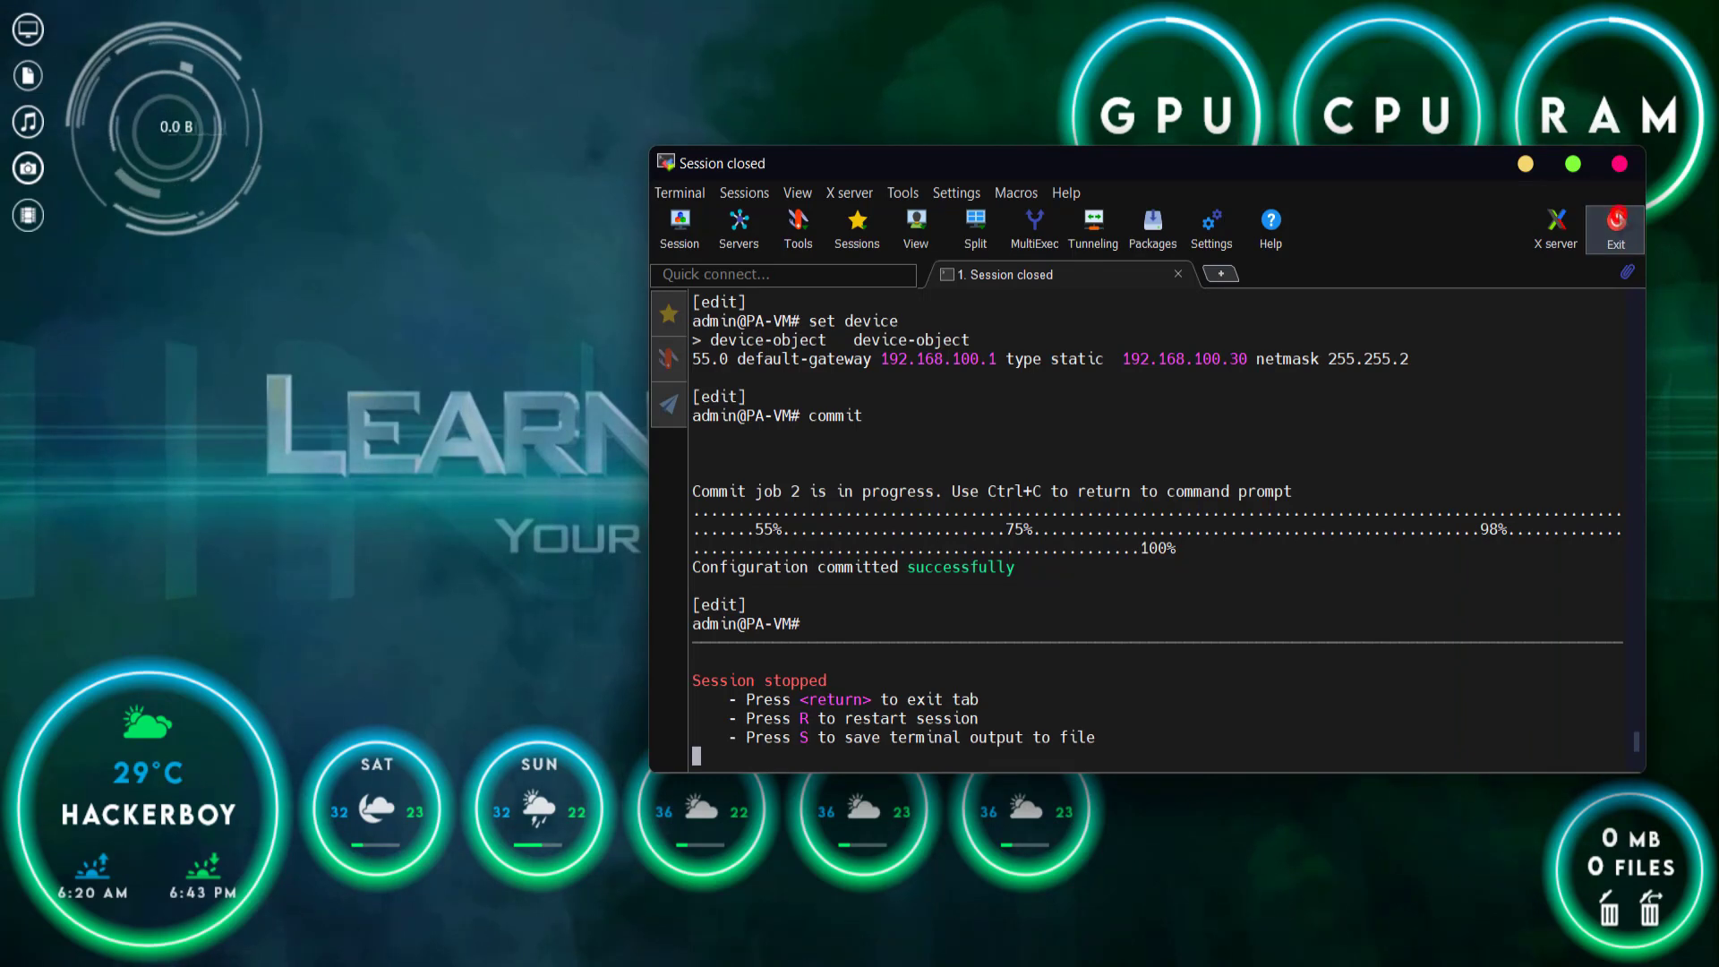
pyautogui.click(1615, 221)
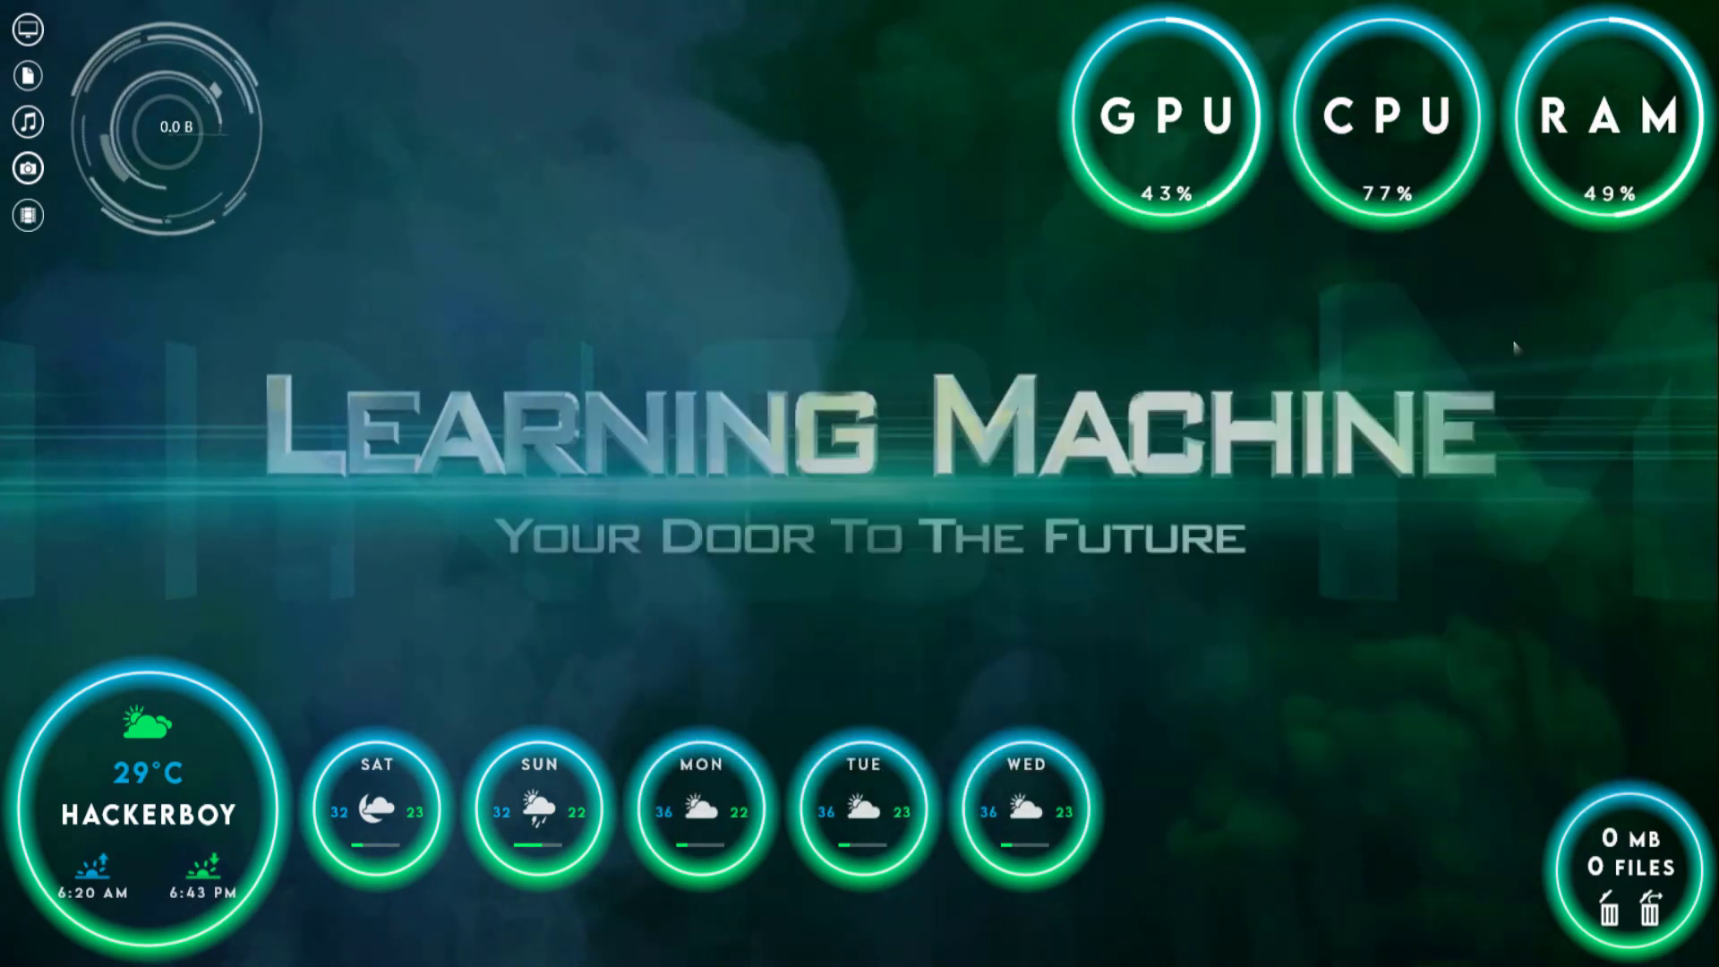